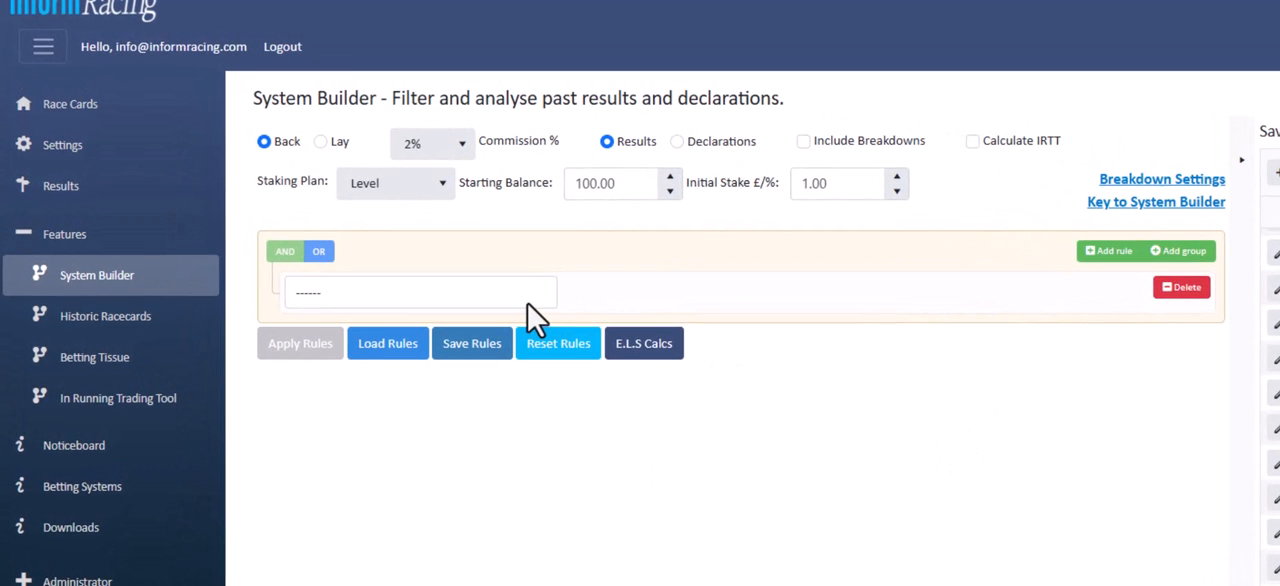
Define the first filter rule as Year greater or equal to 2018
{"action": "left_click", "coordinate": [532, 304]}
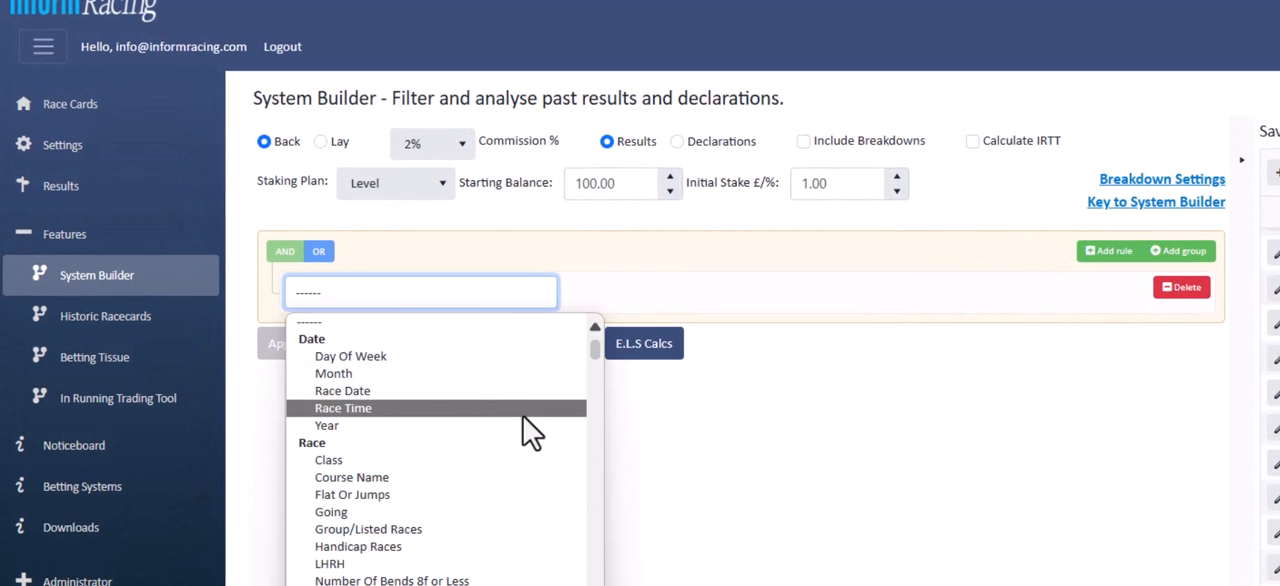
{"action": "left_click", "coordinate": [524, 426]}
{"action": "left_click", "coordinate": [622, 295]}
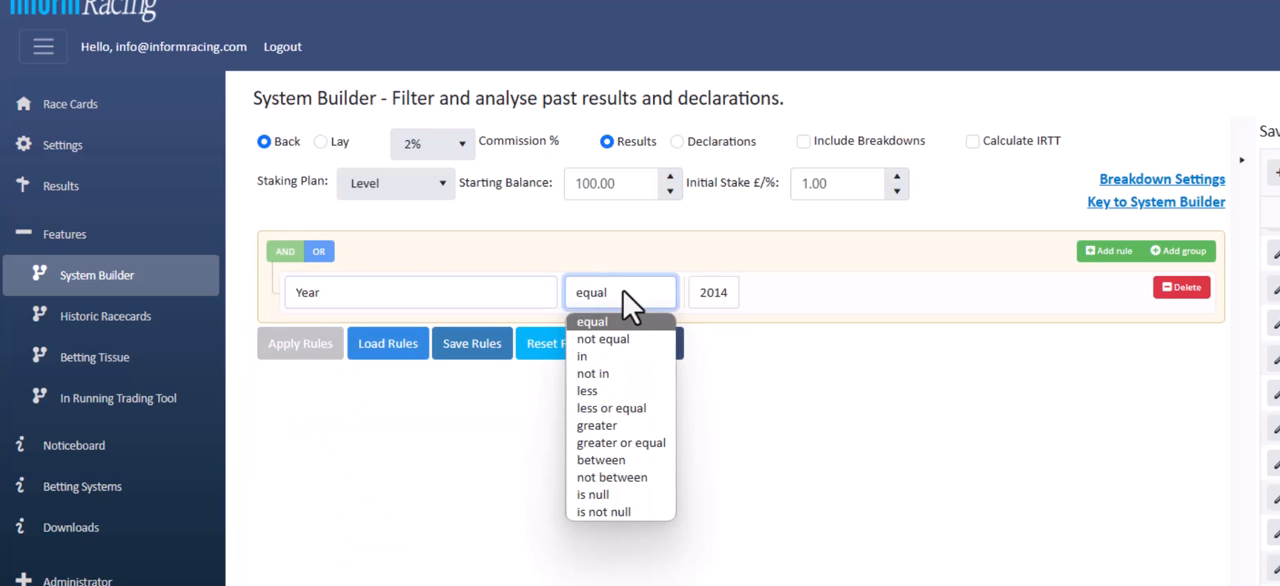
{"action": "left_click", "coordinate": [640, 443]}
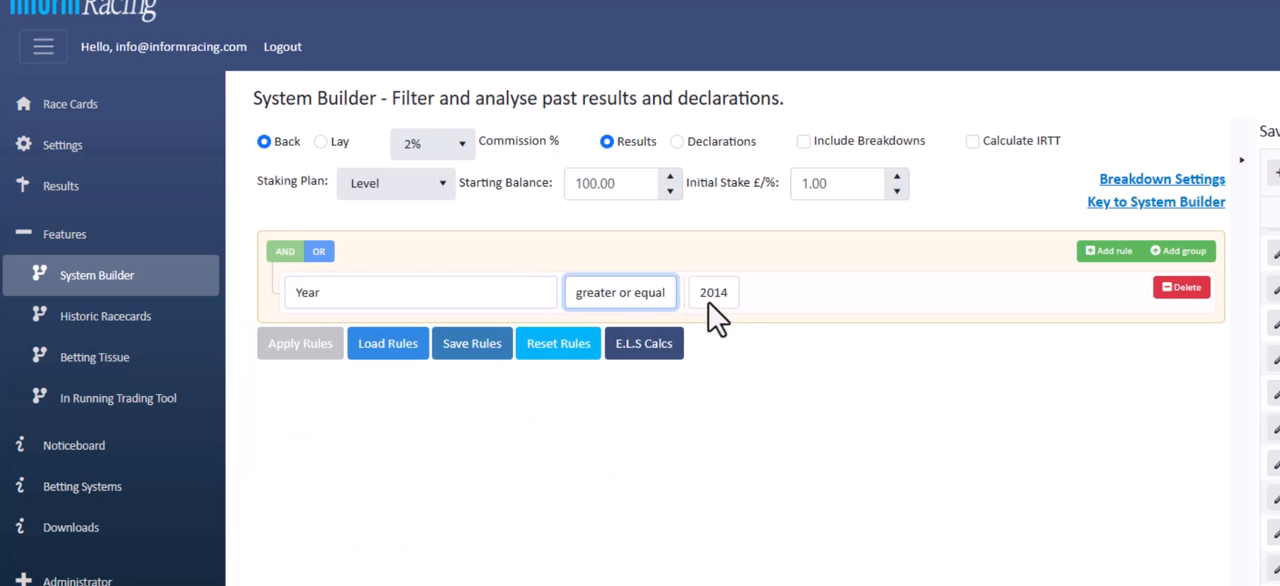
{"action": "left_click", "coordinate": [714, 302]}
{"action": "left_click", "coordinate": [722, 392]}
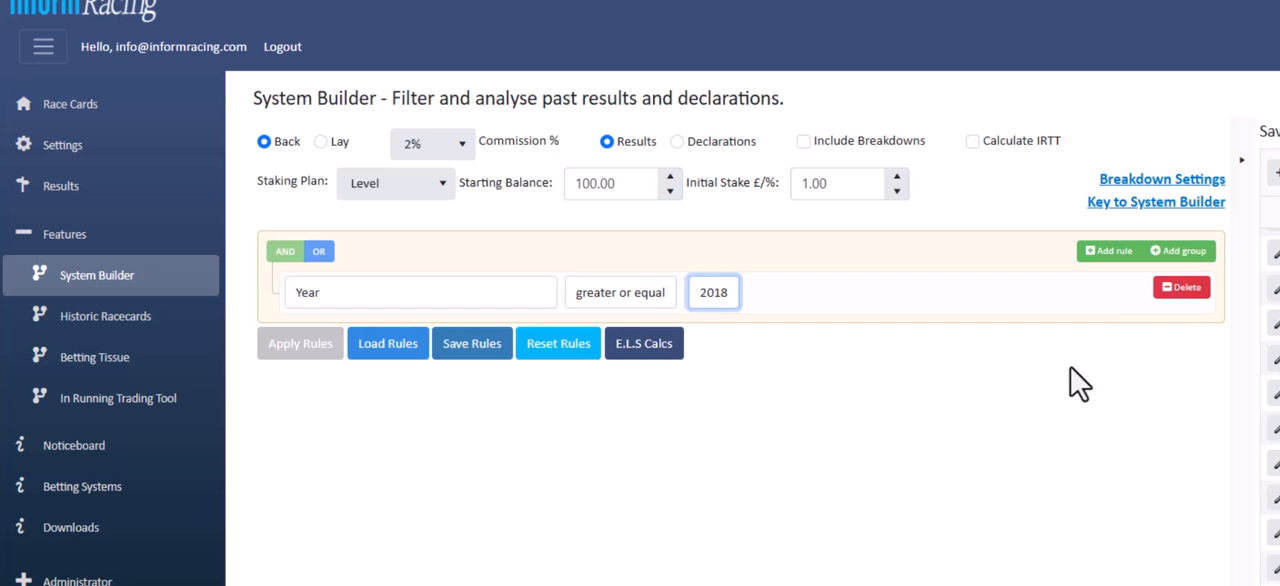
Add a second rule that sets Race Type equal to FLT
{"action": "left_click", "coordinate": [1108, 255]}
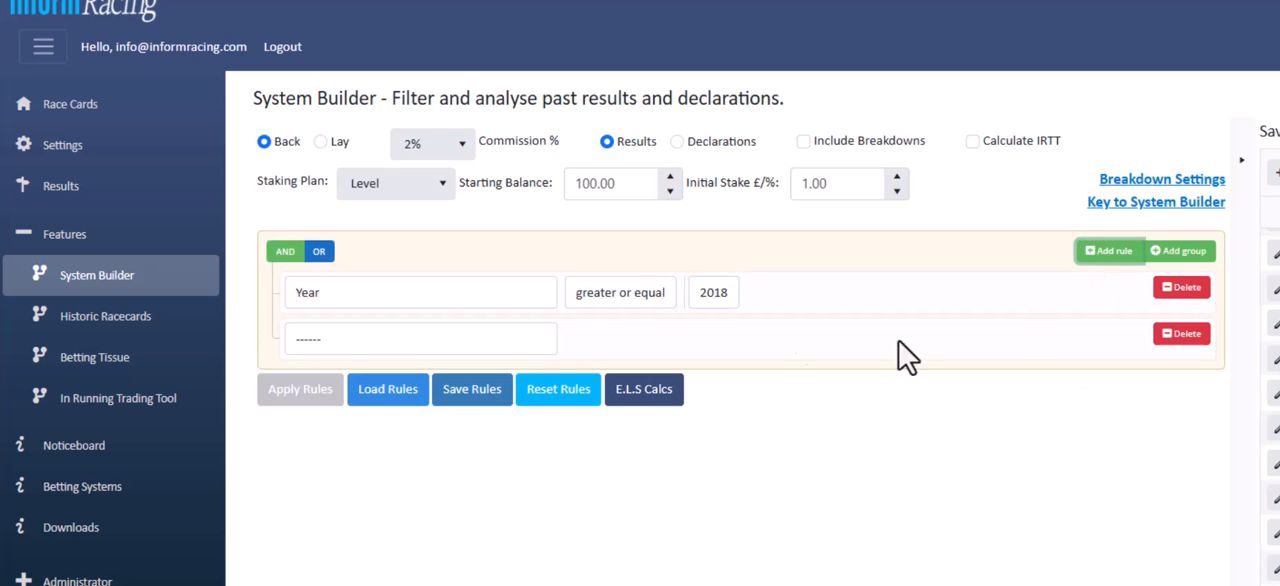
{"action": "left_click", "coordinate": [529, 350]}
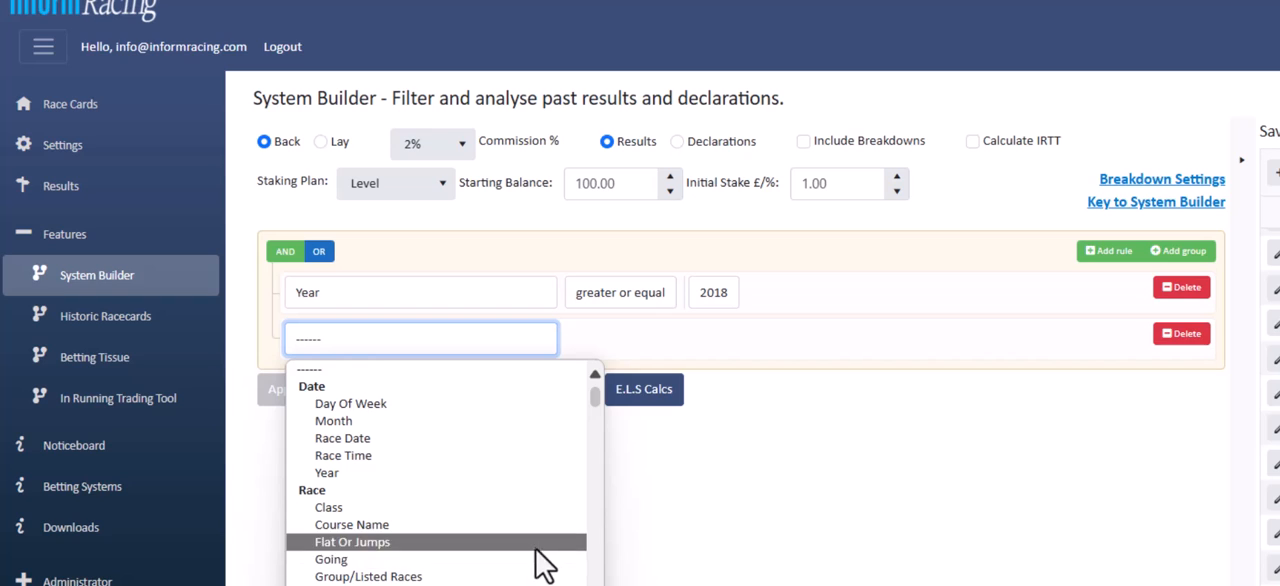
{"action": "left_click", "coordinate": [487, 570]}
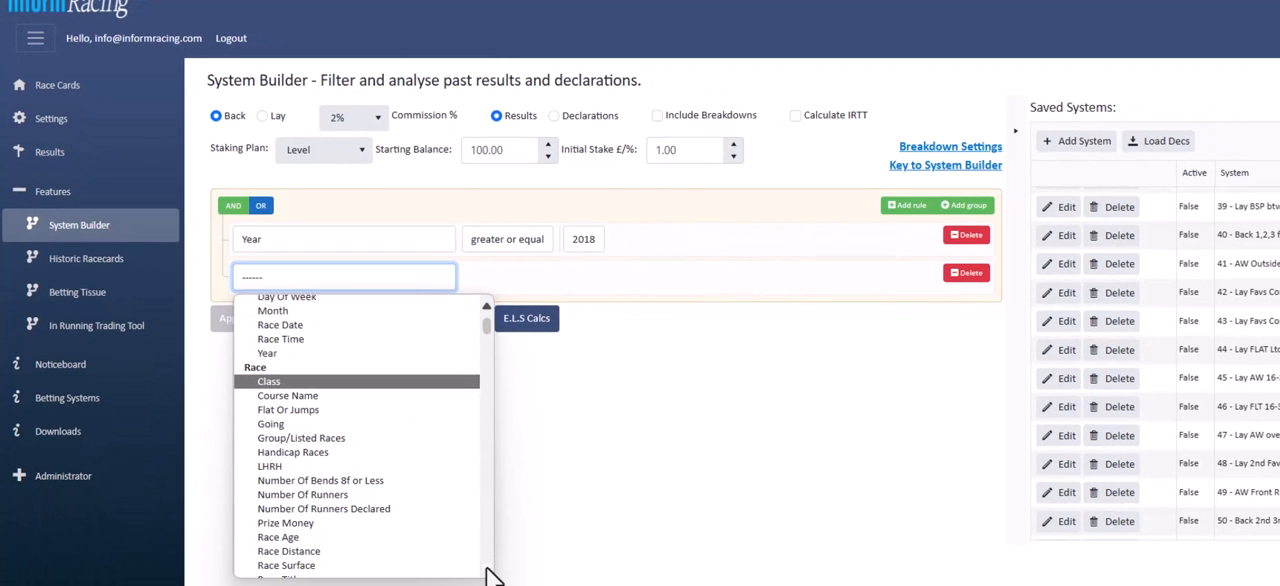
{"action": "scroll", "coordinate": [494, 570], "scroll_direction": "down", "scroll_amount": 3}
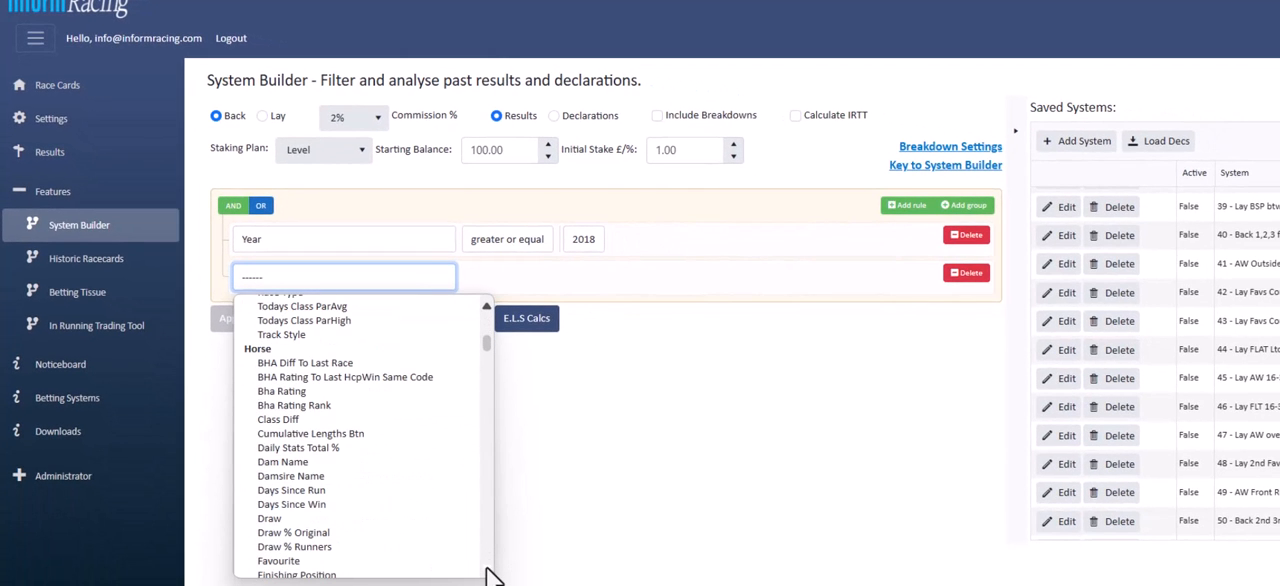
{"action": "scroll", "coordinate": [430, 325], "scroll_direction": "up", "scroll_amount": 3}
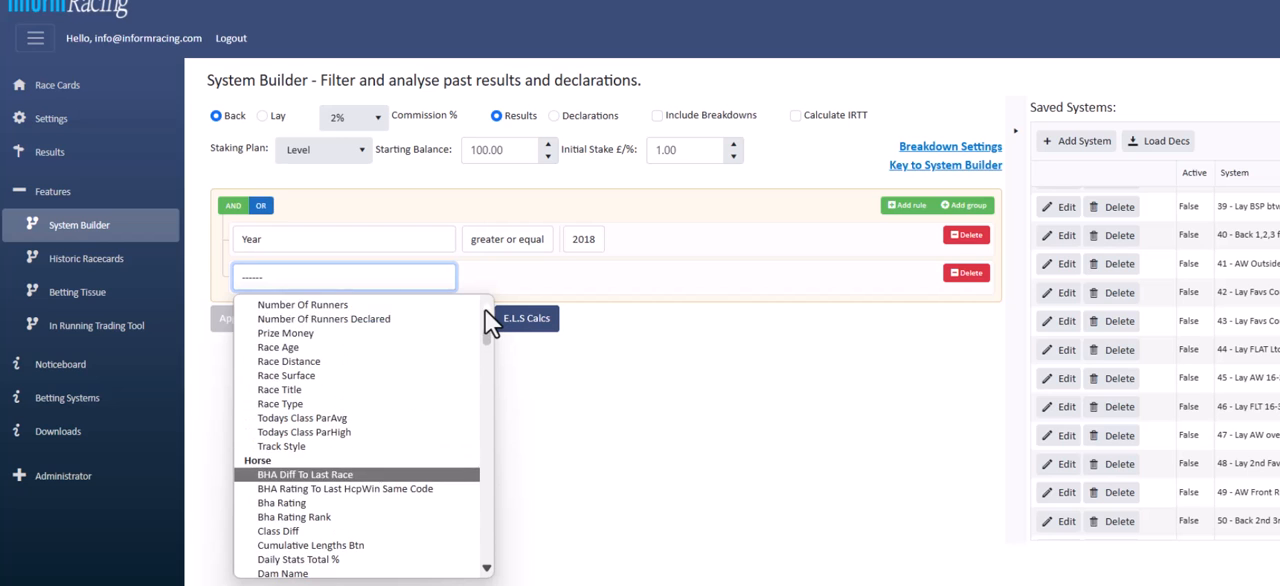
{"action": "left_click", "coordinate": [375, 404]}
{"action": "left_click", "coordinate": [556, 280]}
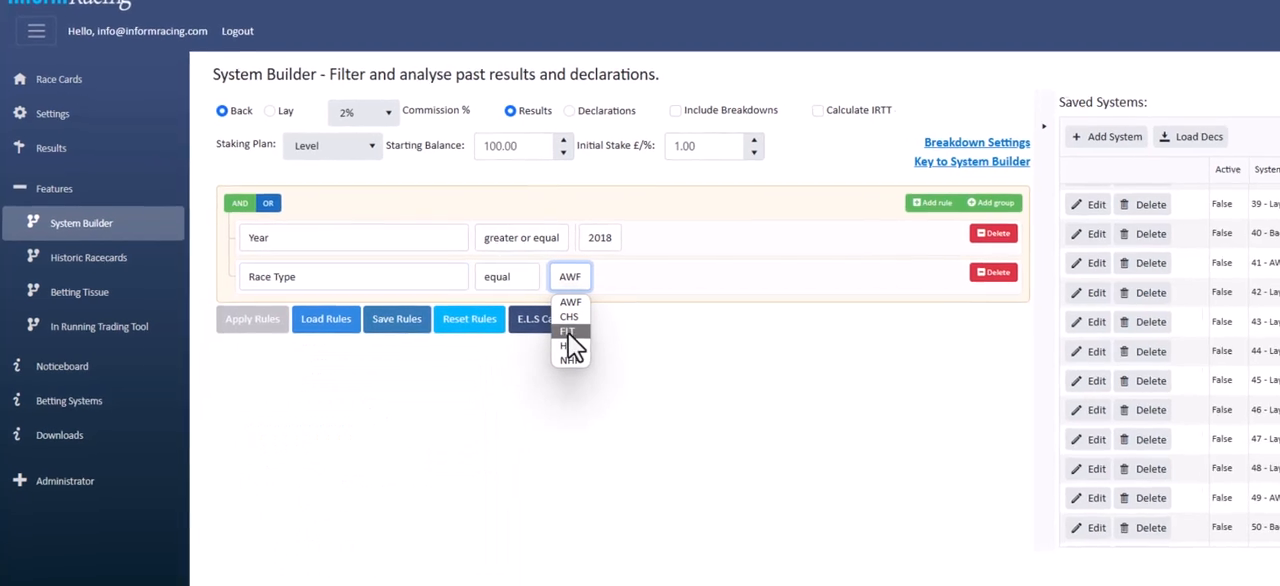
{"action": "left_click", "coordinate": [560, 352]}
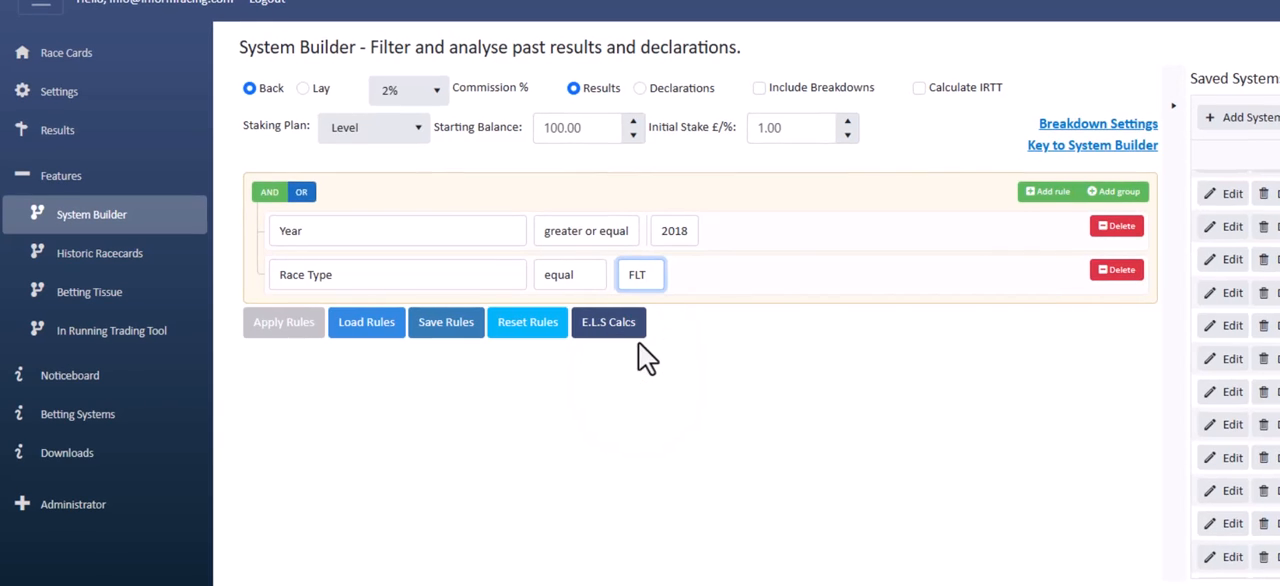
Add a third rule that limits Handicap Races to Handicap
{"action": "left_click", "coordinate": [1046, 192]}
{"action": "left_click", "coordinate": [515, 322]}
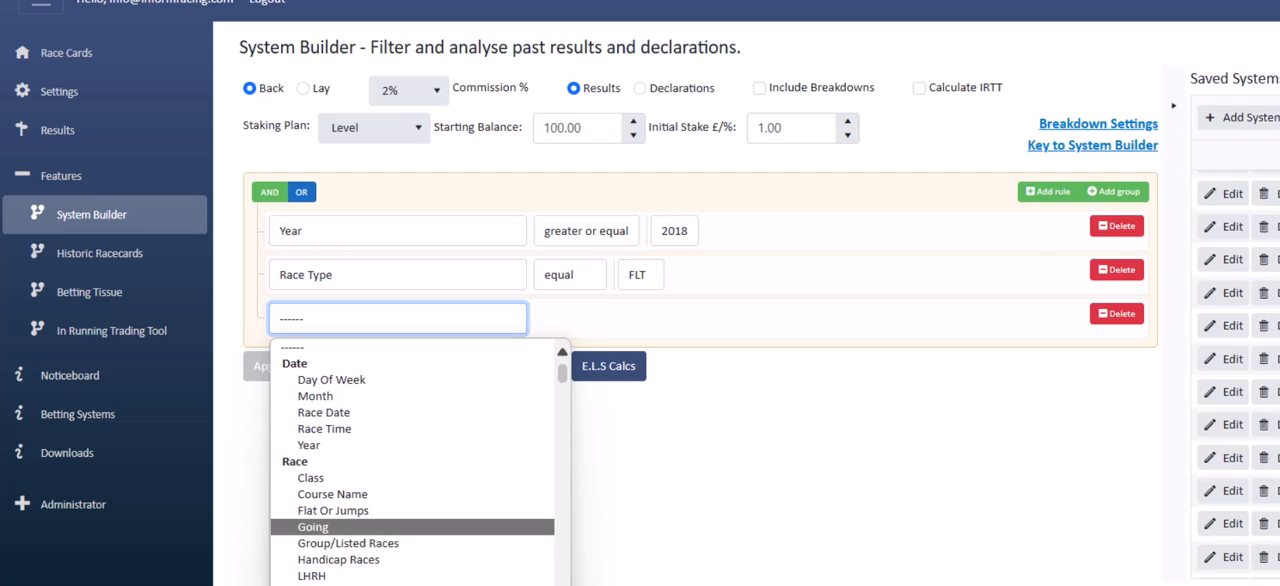
{"action": "left_click", "coordinate": [508, 560]}
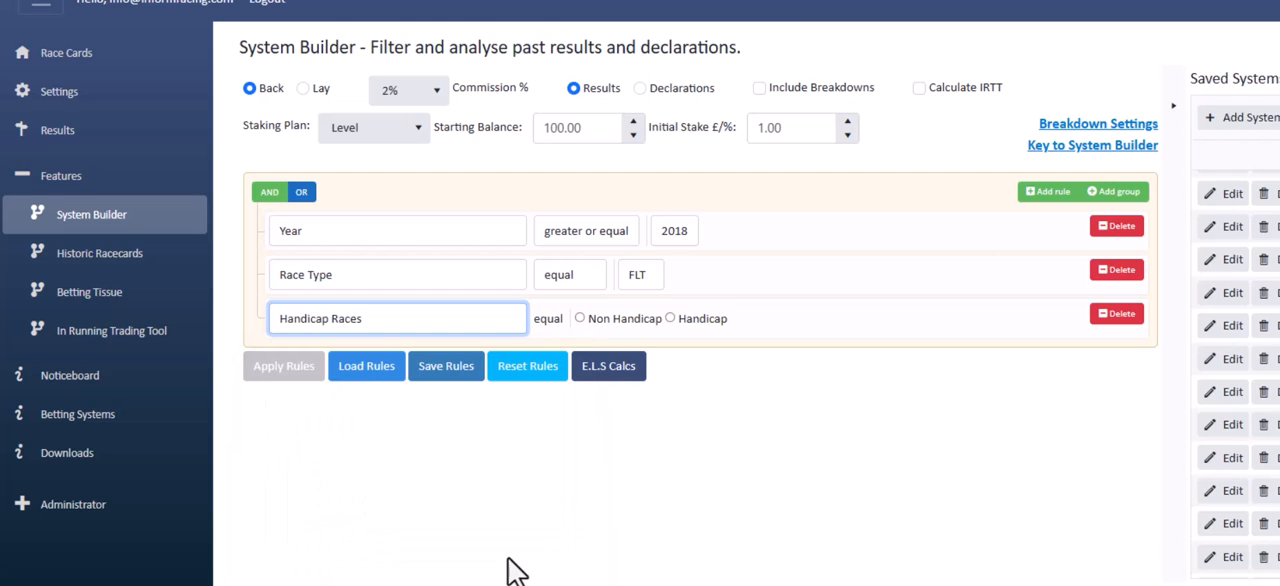
{"action": "left_click", "coordinate": [670, 318]}
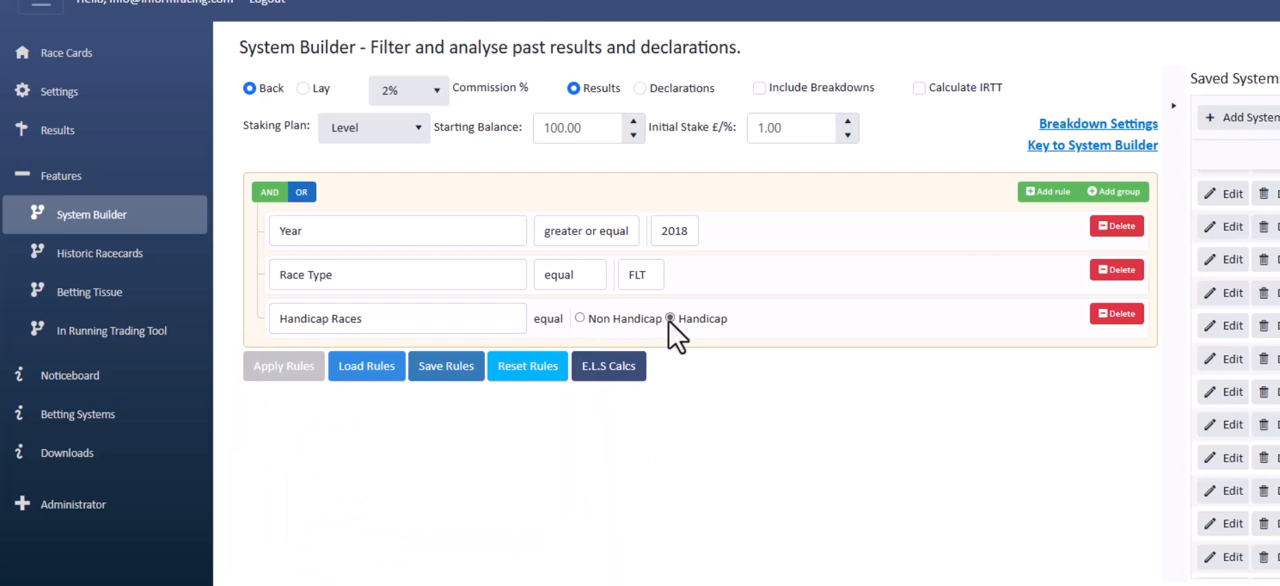
Add a fourth rule that sets Lto 1 Pos Numeric equal to 1
{"action": "left_click", "coordinate": [1052, 192]}
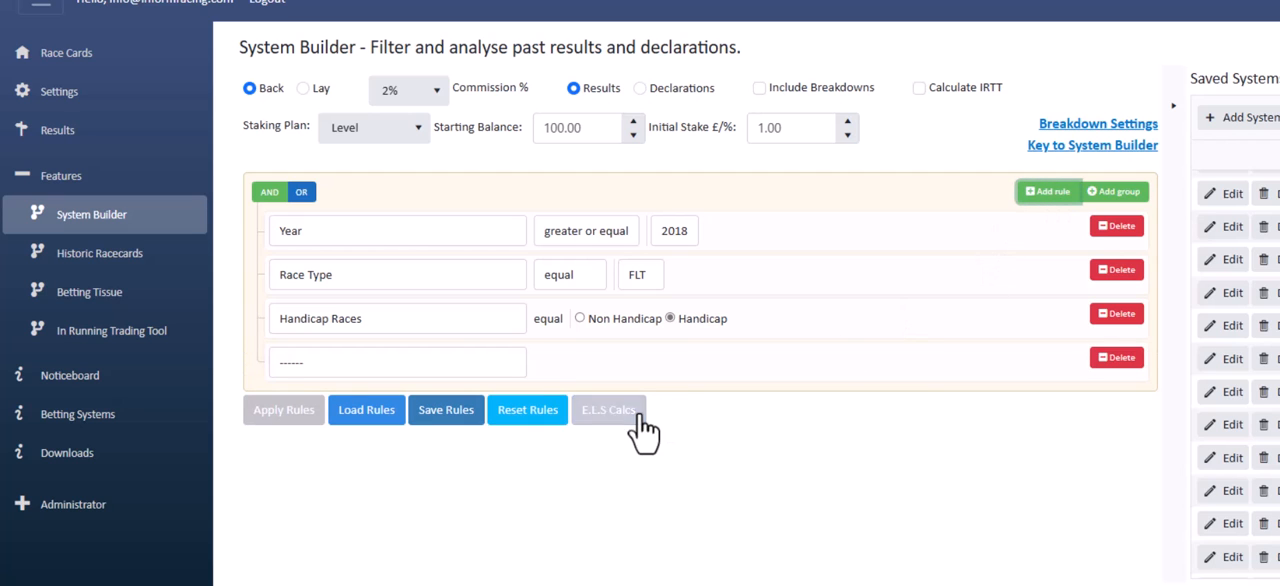
{"action": "left_click", "coordinate": [503, 365]}
{"action": "left_click_drag", "start_coordinate": [560, 57], "coordinate": [562, 176]}
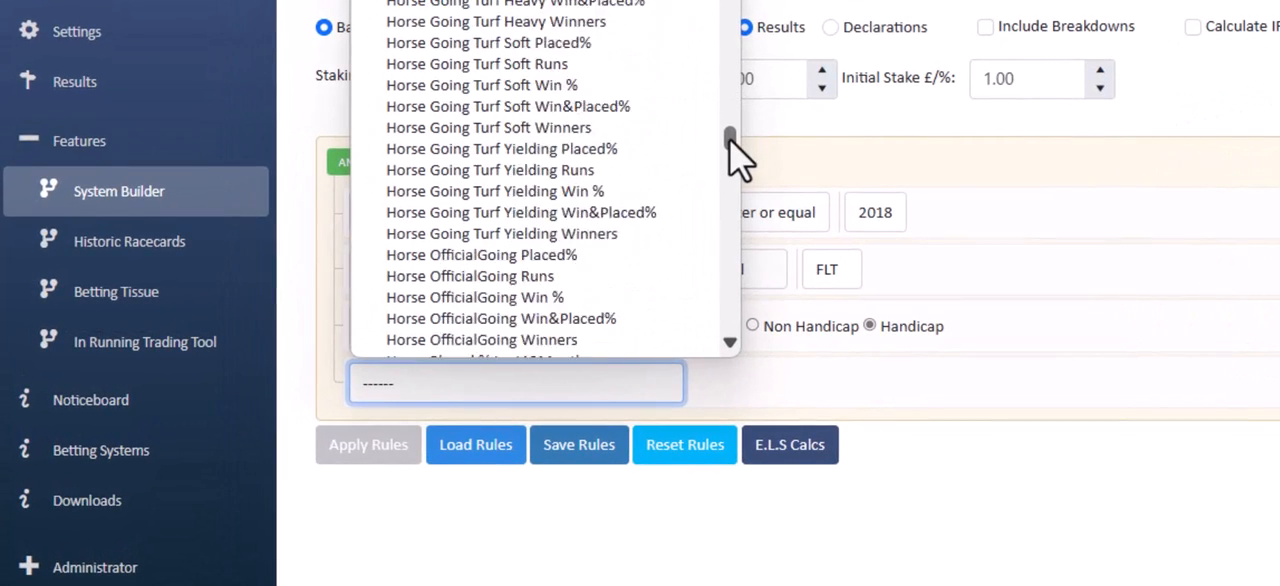
{"action": "left_click_drag", "start_coordinate": [733, 155], "coordinate": [736, 205]}
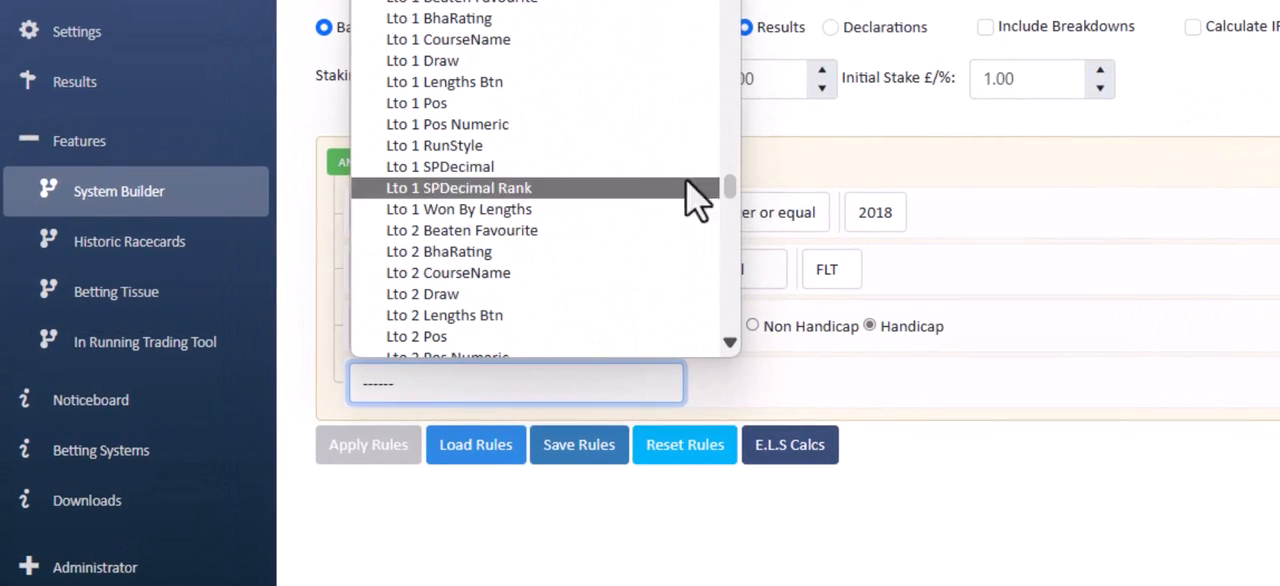
{"action": "left_click", "coordinate": [594, 127]}
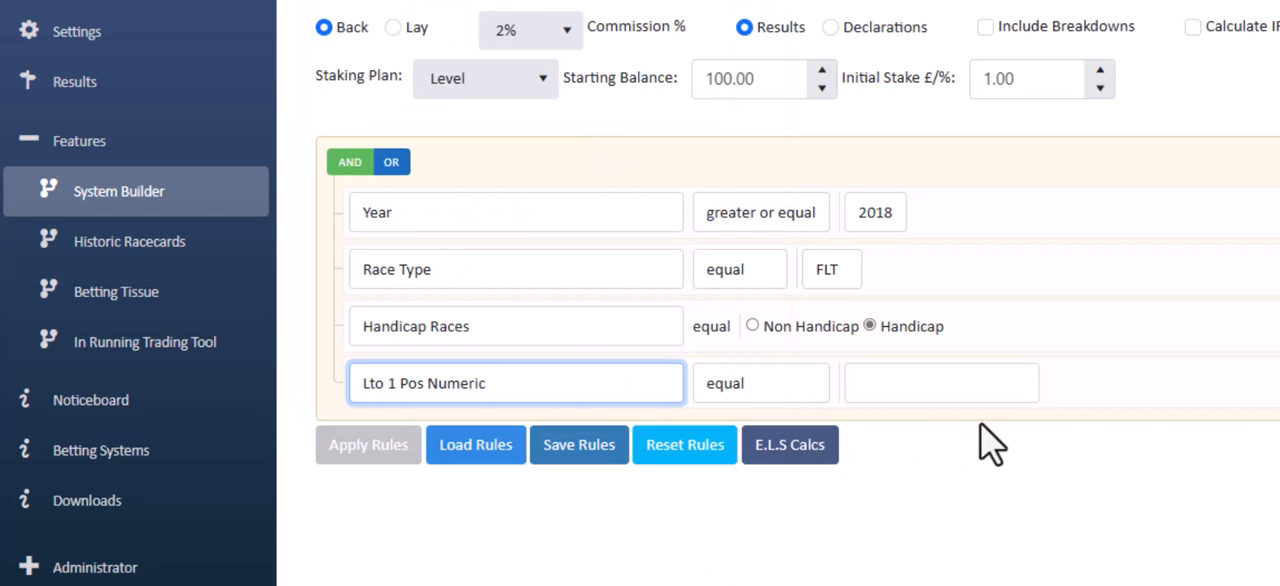
{"action": "left_click", "coordinate": [1015, 384]}
{"action": "type", "text": "1"}
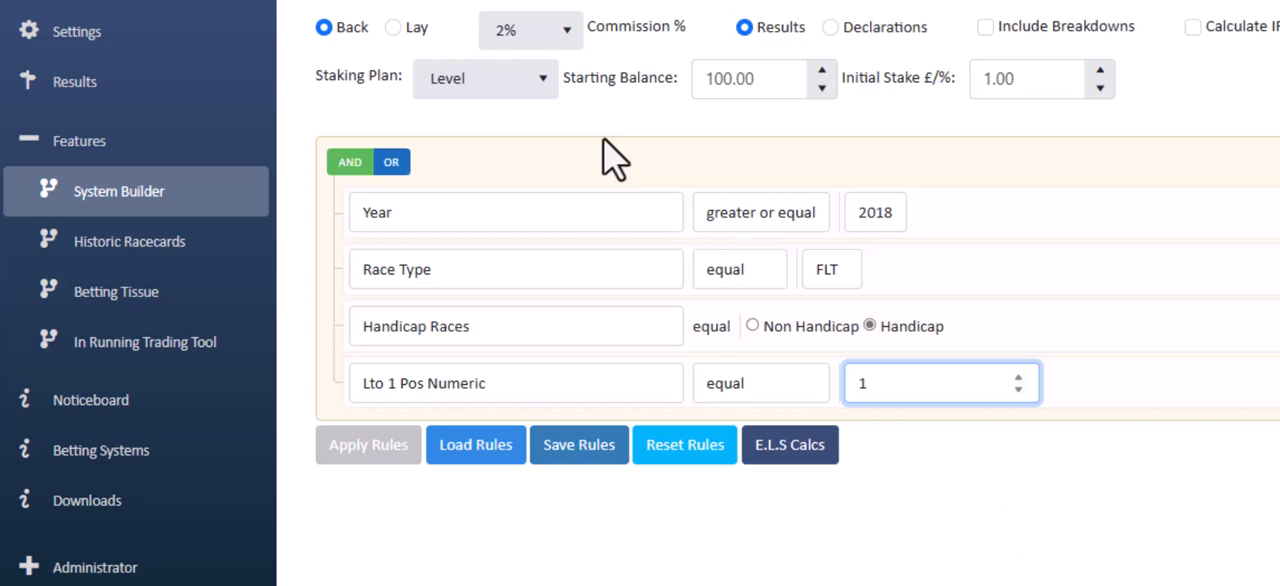
Switch the bet type to Lay, apply the rules and review the summary and staking plan results
{"action": "left_click", "coordinate": [394, 29]}
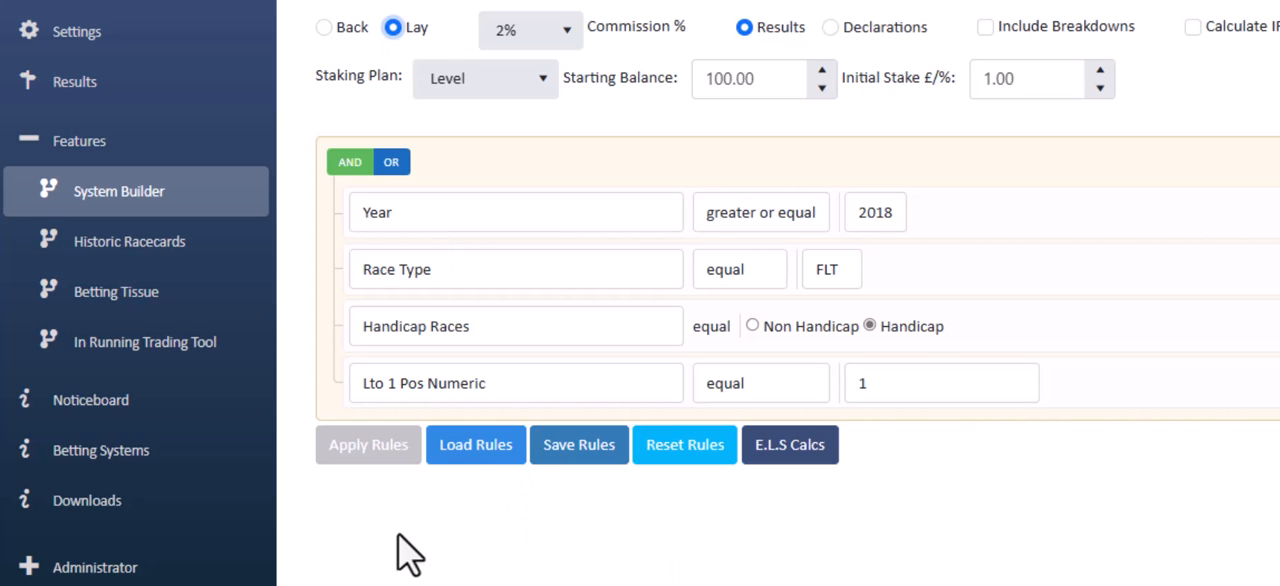
{"action": "left_click", "coordinate": [368, 446]}
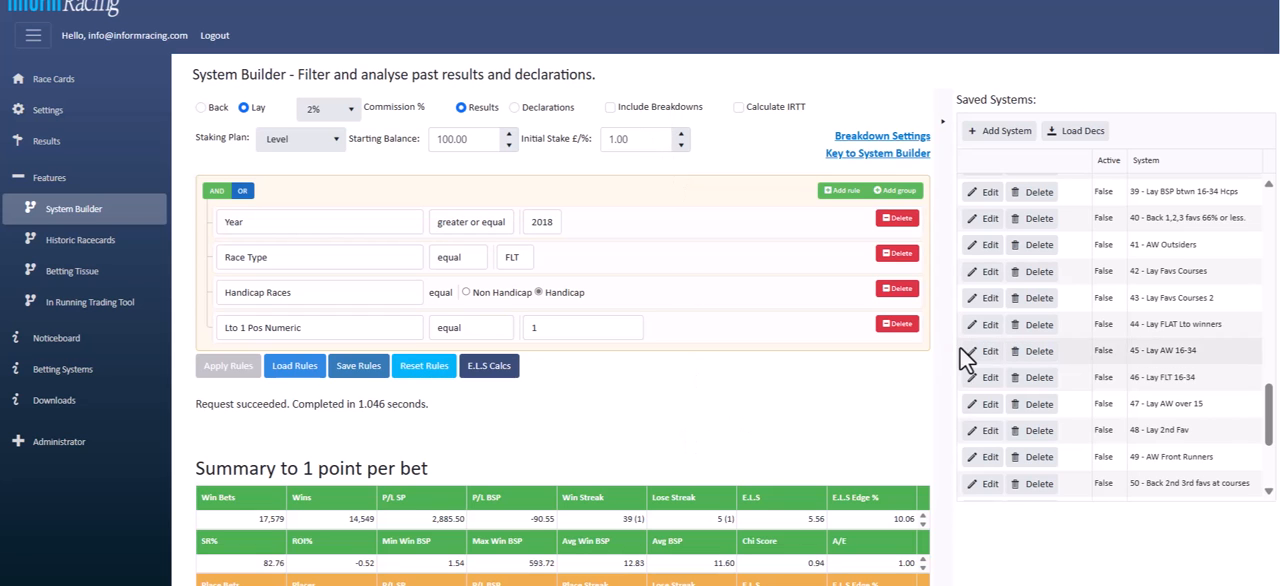
{"action": "scroll", "coordinate": [560, 300], "scroll_direction": "down", "scroll_amount": 5}
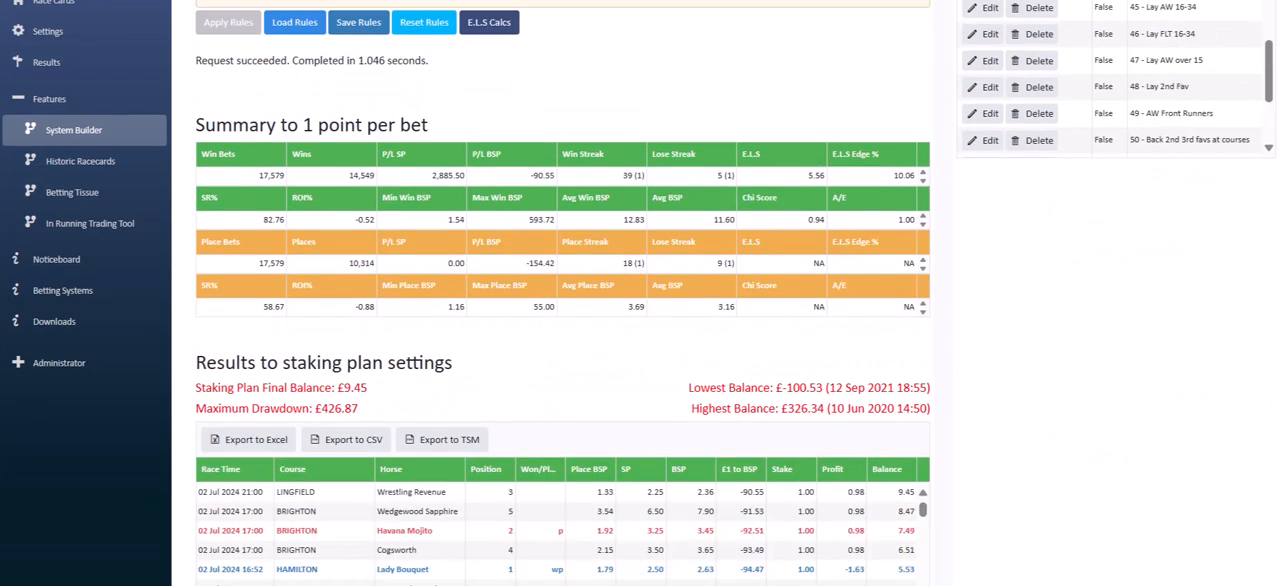
{"action": "scroll", "coordinate": [560, 300], "scroll_direction": "up", "scroll_amount": 1}
{"action": "scroll", "coordinate": [560, 300], "scroll_direction": "down", "scroll_amount": 1}
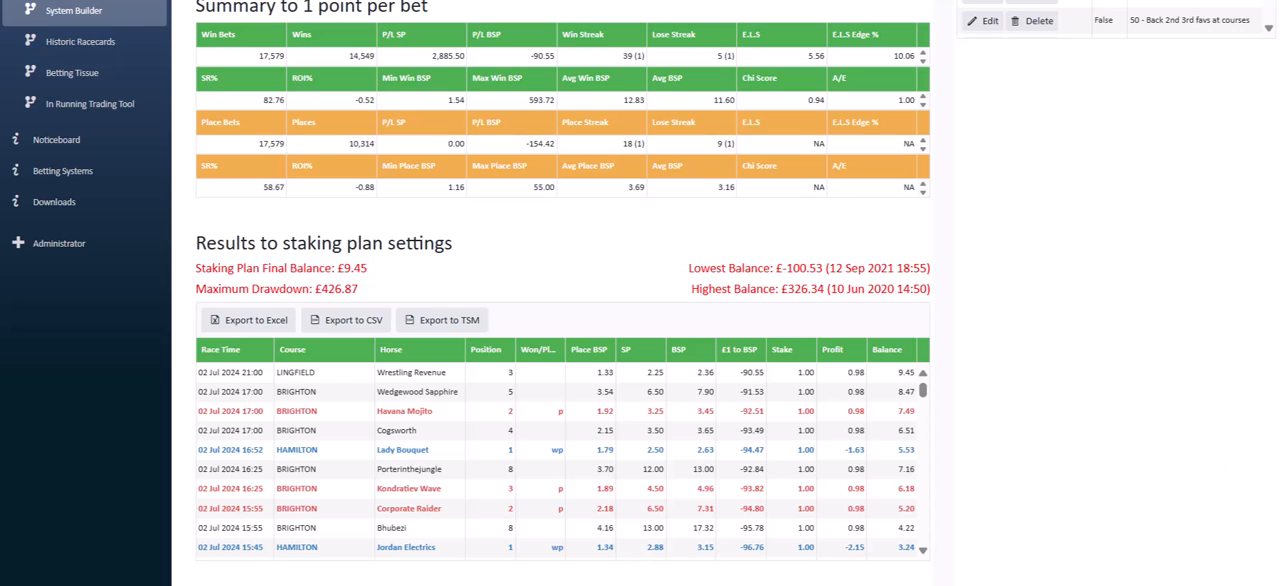
{"action": "scroll", "coordinate": [602, 242], "scroll_direction": "up", "scroll_amount": 3}
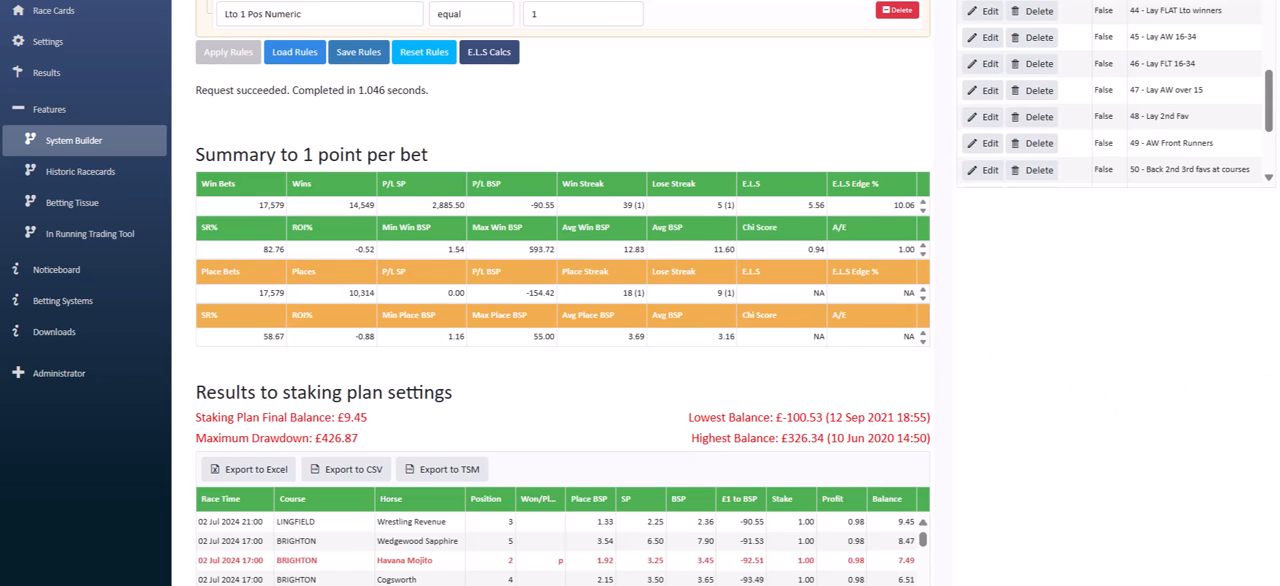
{"action": "scroll", "coordinate": [735, 293], "scroll_direction": "up", "scroll_amount": 3}
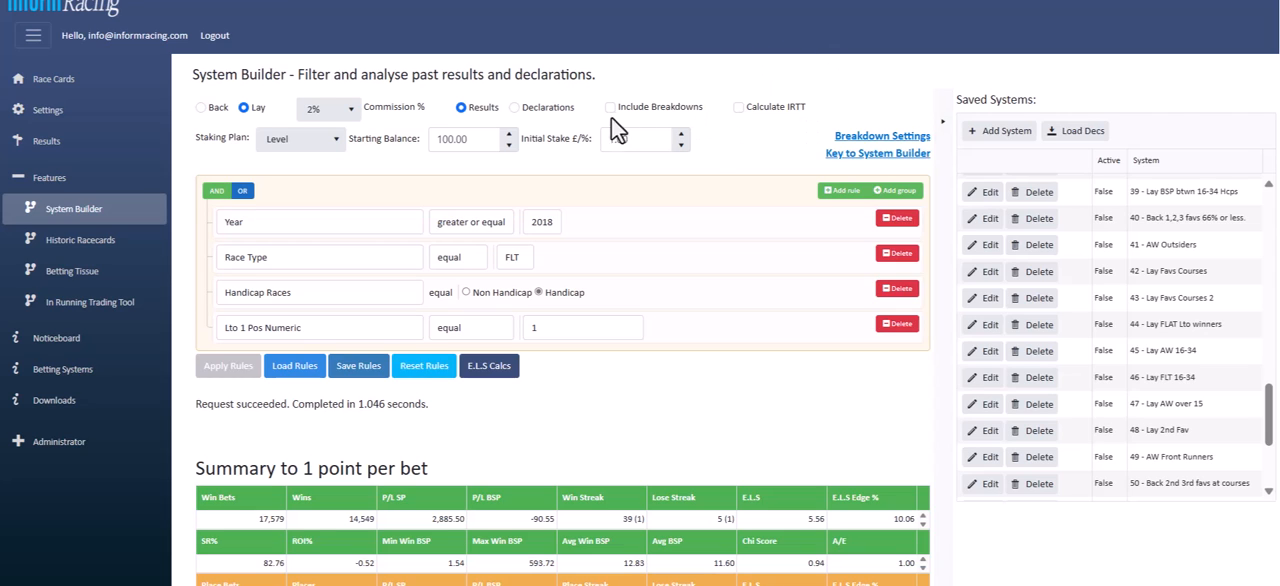
Open the System Builder breakdown settings and clear all the selected breakdowns
{"action": "left_click", "coordinate": [850, 140]}
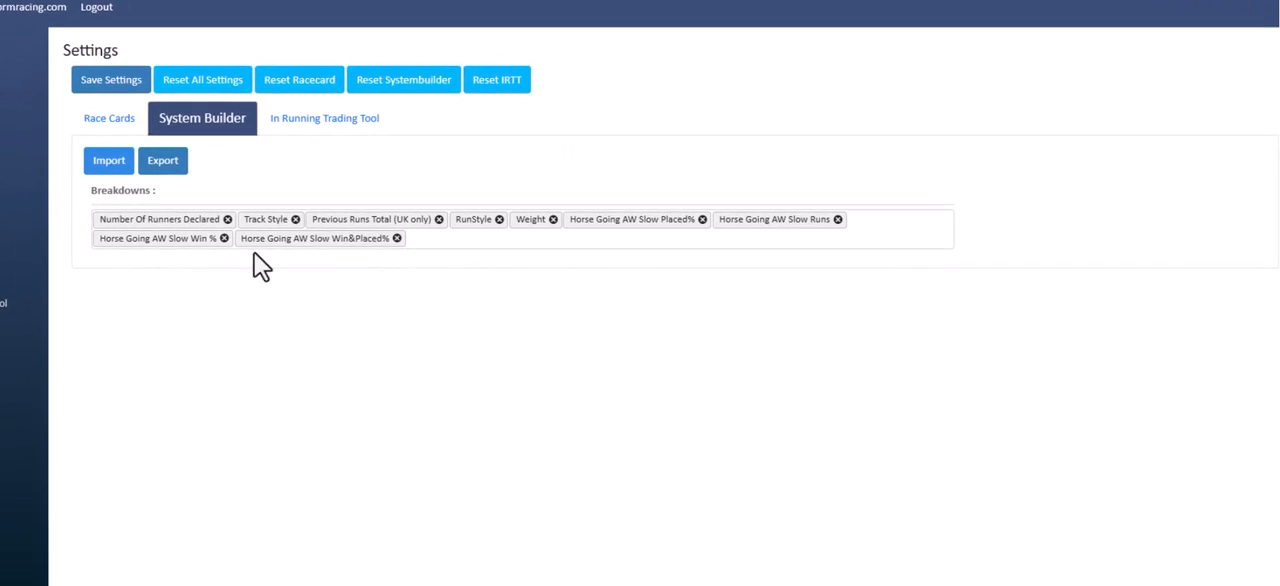
{"action": "left_click", "coordinate": [445, 240]}
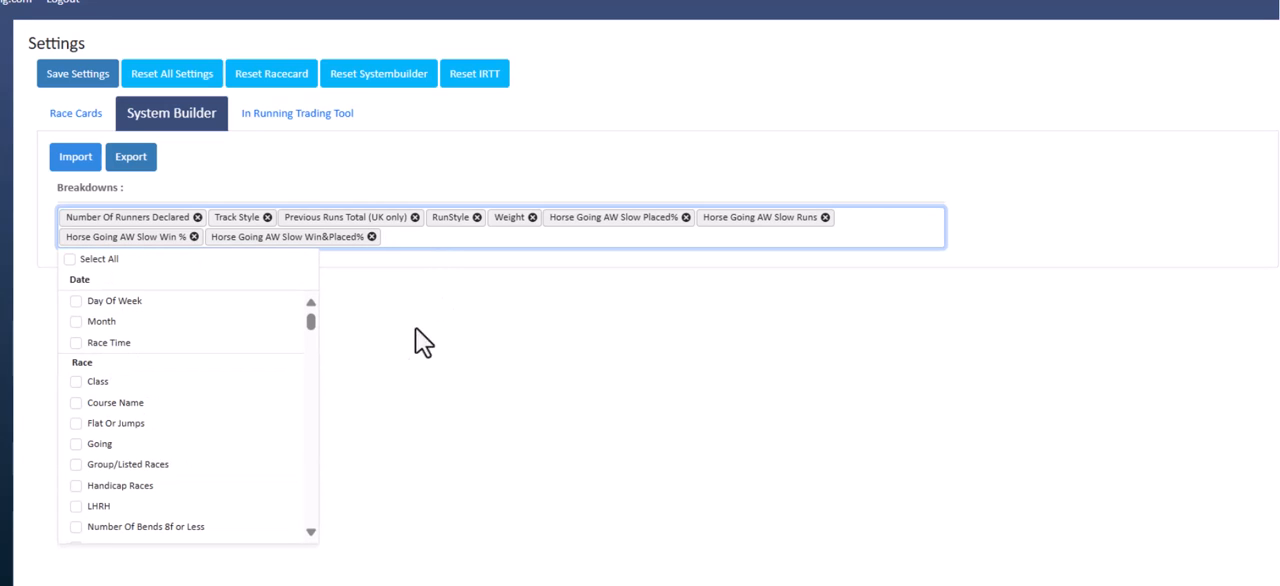
{"action": "left_click_drag", "start_coordinate": [308, 325], "coordinate": [326, 297]}
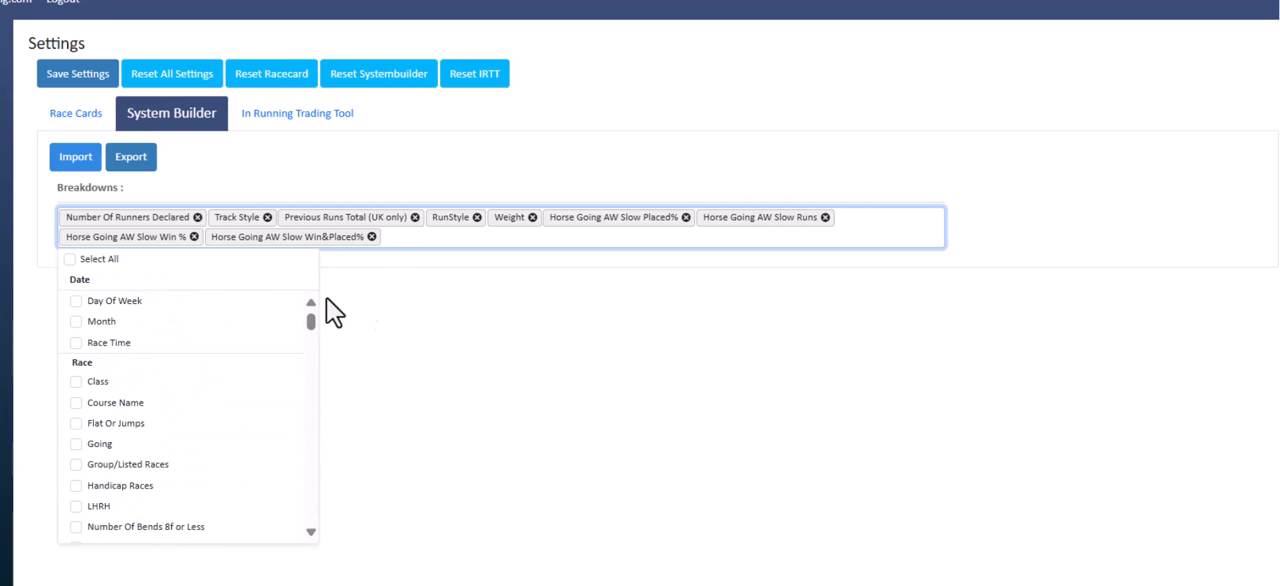
{"action": "left_click", "coordinate": [390, 240]}
{"action": "left_click", "coordinate": [390, 240]}
{"action": "left_click", "coordinate": [68, 260]}
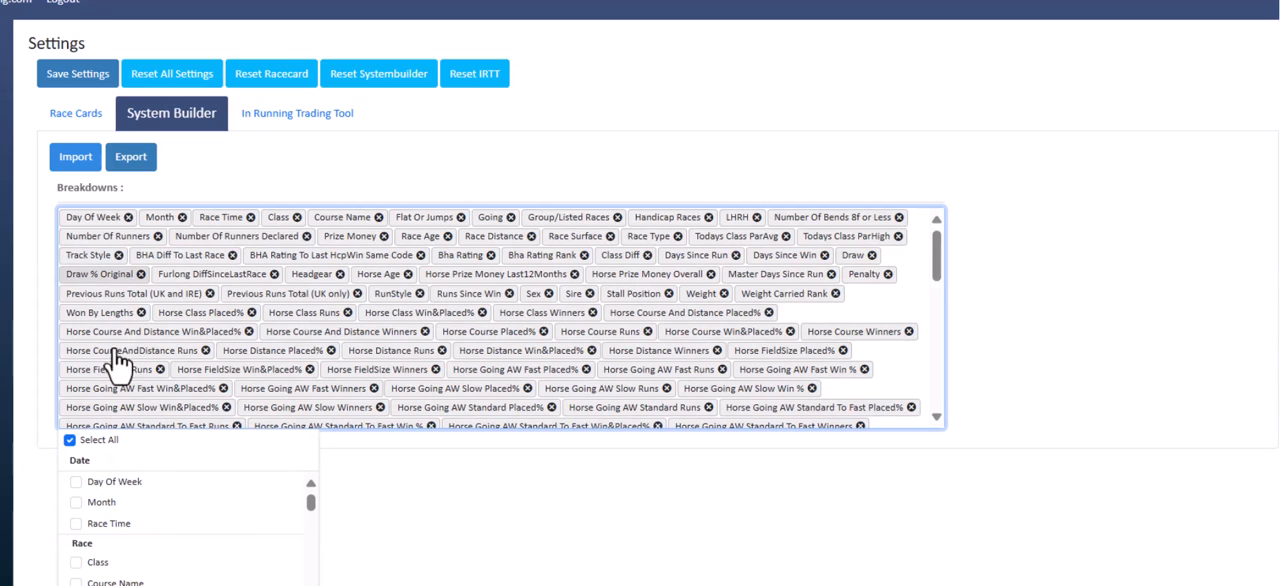
{"action": "left_click", "coordinate": [69, 441]}
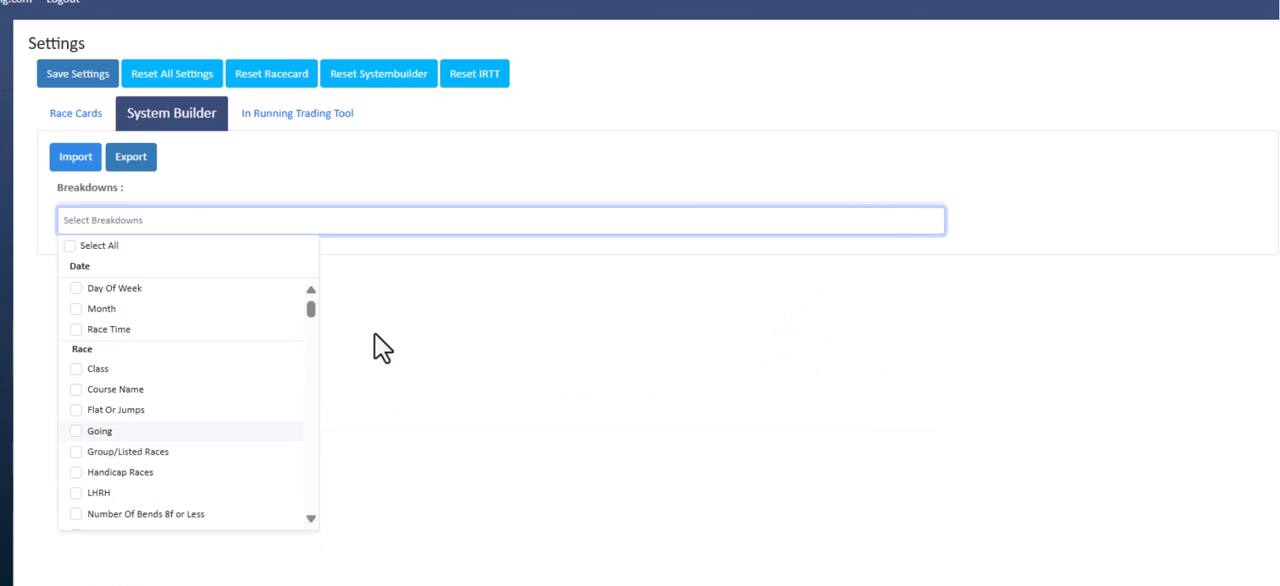
{"action": "left_click", "coordinate": [387, 220]}
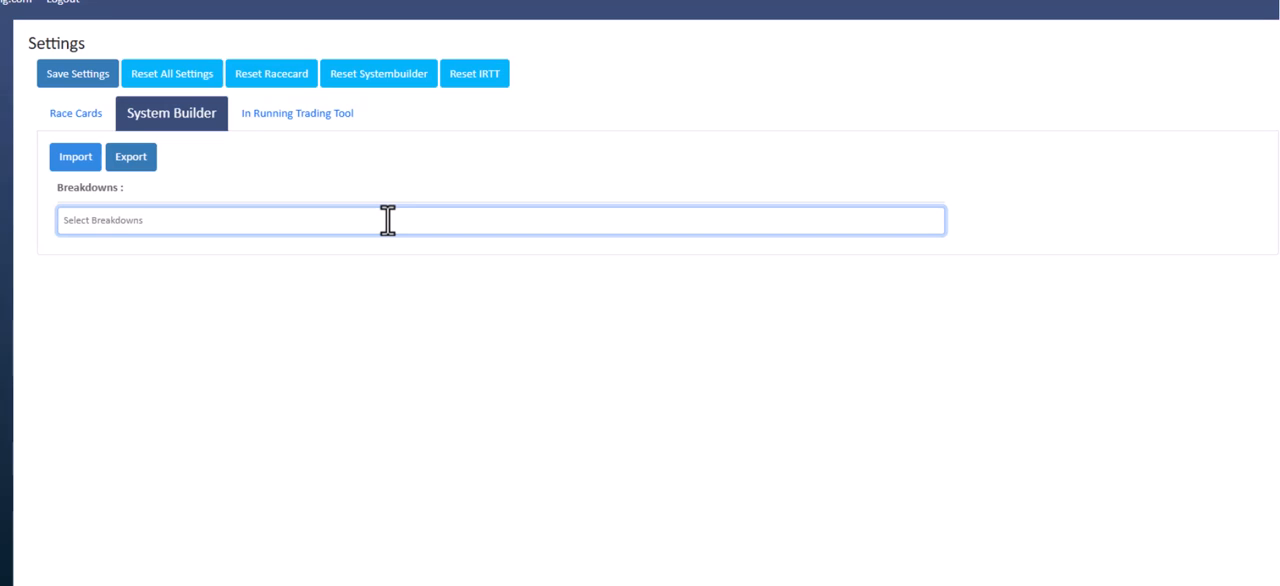
Select Days Since Run from the Horse group and Lto 1 SPDecimal from the Lto details as System Builder breakdowns
{"action": "left_click", "coordinate": [387, 220]}
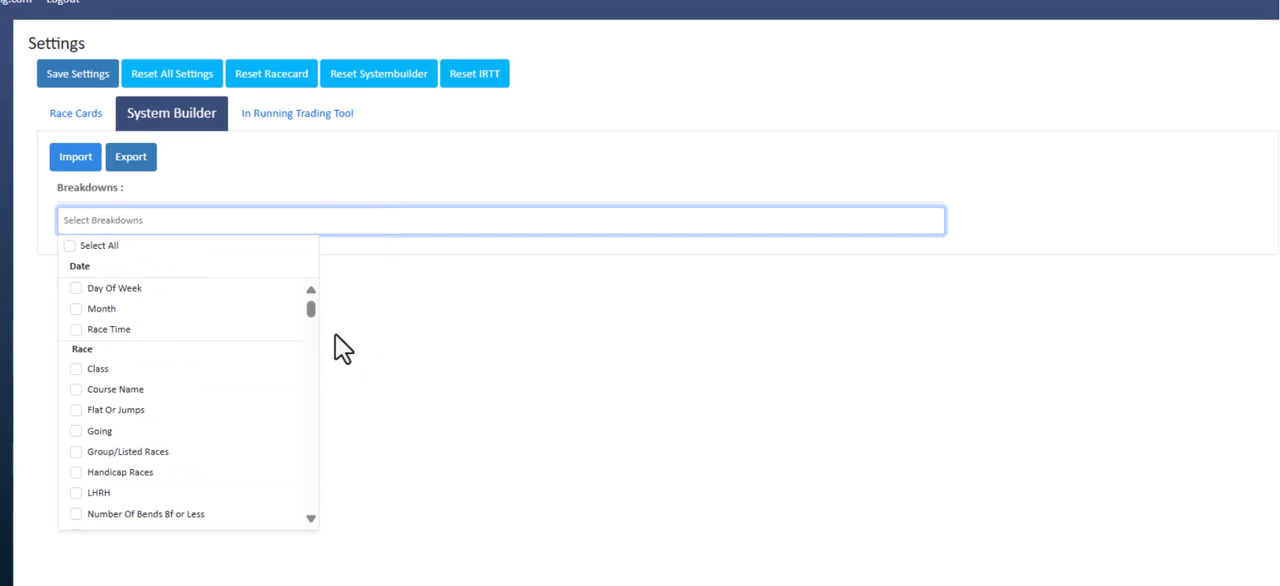
{"action": "left_click_drag", "start_coordinate": [311, 309], "coordinate": [353, 332]}
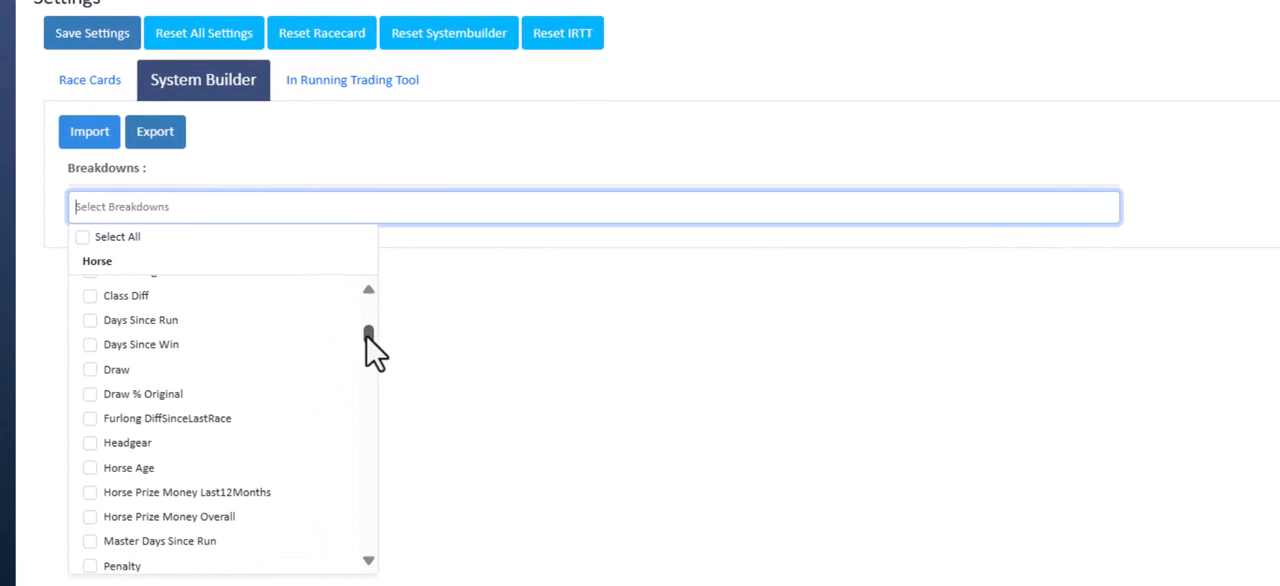
{"action": "left_click", "coordinate": [90, 322]}
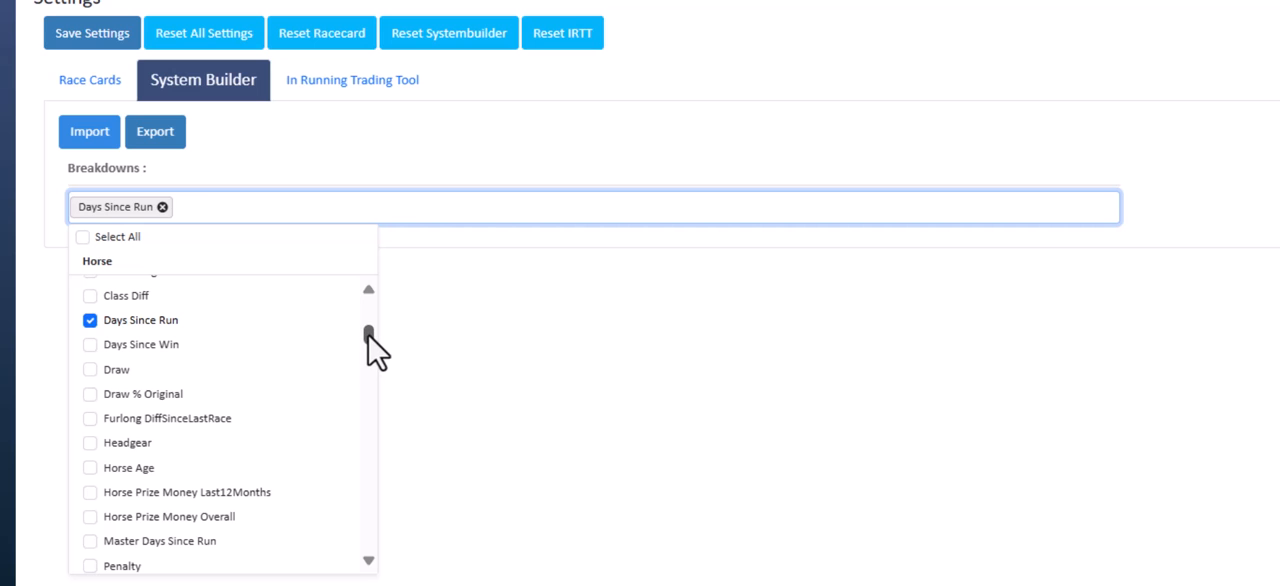
{"action": "left_click_drag", "start_coordinate": [369, 337], "coordinate": [370, 452]}
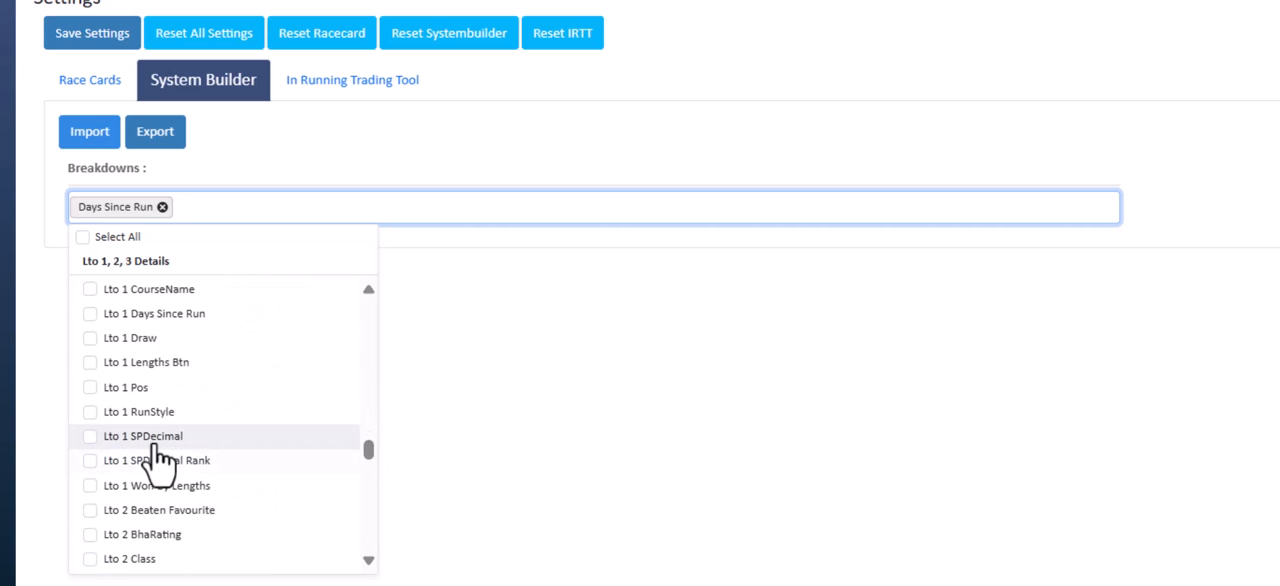
{"action": "left_click", "coordinate": [90, 438]}
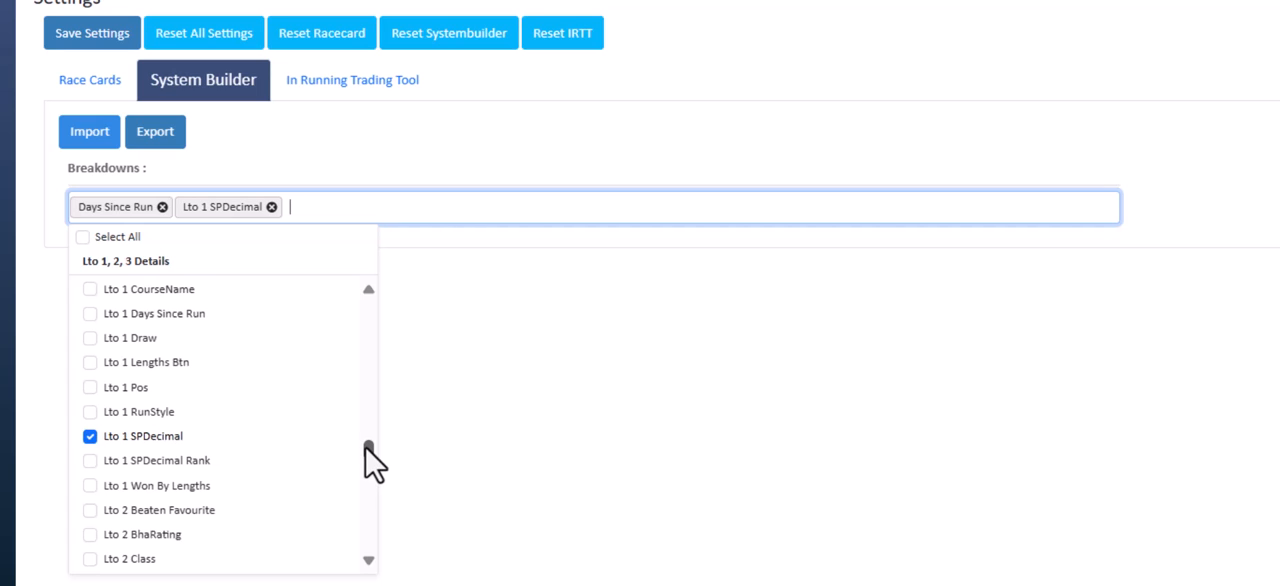
Add Bsp and Bsp Rank from the Odds group to the breakdowns and save the settings
{"action": "left_click_drag", "start_coordinate": [365, 442], "coordinate": [366, 508]}
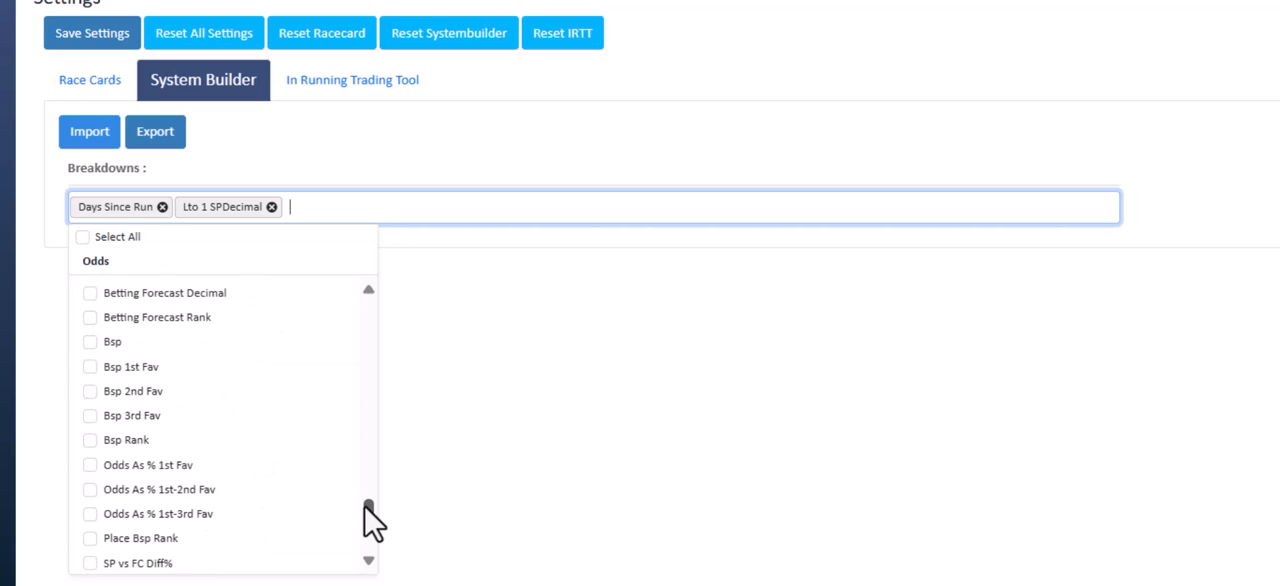
{"action": "left_click", "coordinate": [92, 345]}
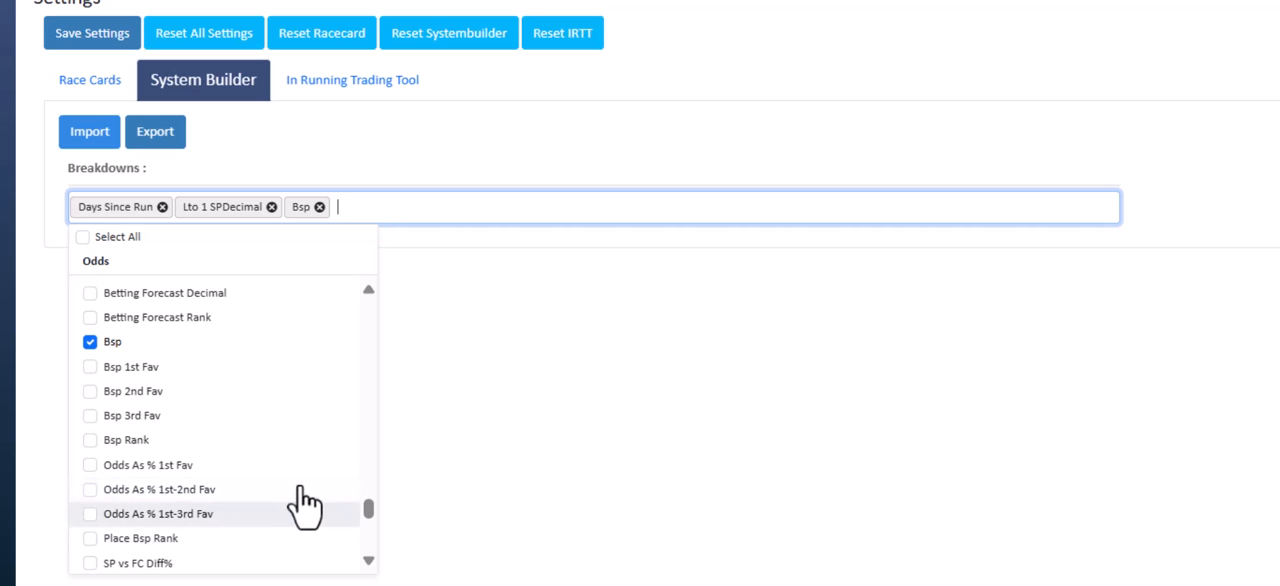
{"action": "left_click", "coordinate": [89, 448]}
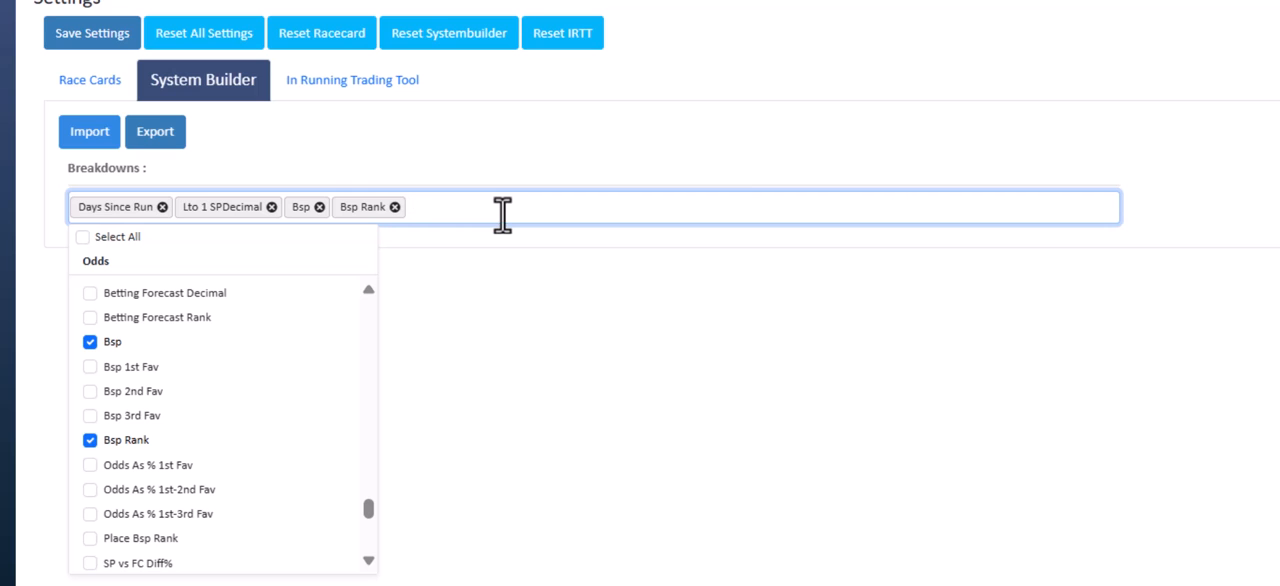
{"action": "left_click", "coordinate": [500, 148]}
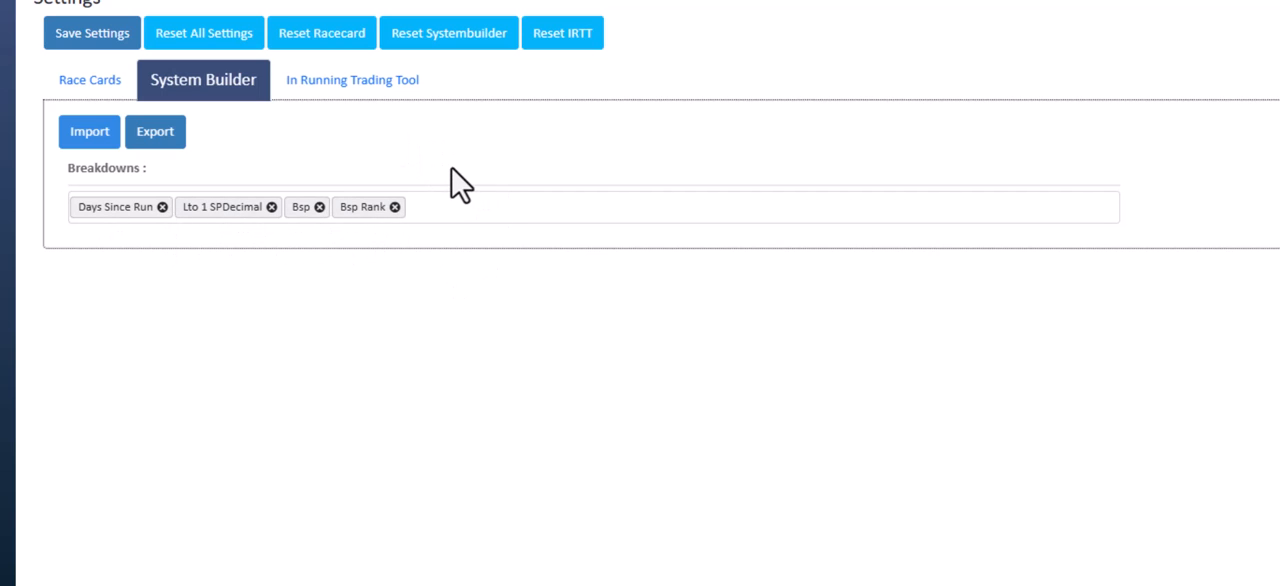
{"action": "left_click", "coordinate": [97, 50]}
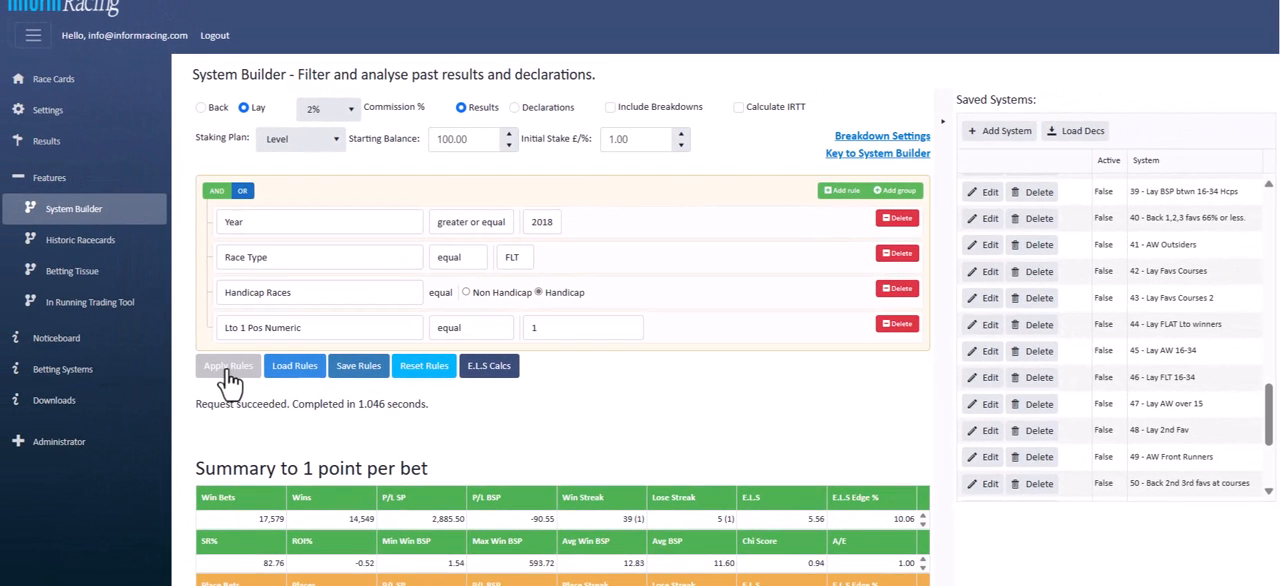
Turn on Include Breakdowns for the lay system and reapply the rules to generate the breakdown tables
{"action": "left_click", "coordinate": [227, 369]}
{"action": "scroll", "coordinate": [640, 300], "scroll_direction": "down", "scroll_amount": 5}
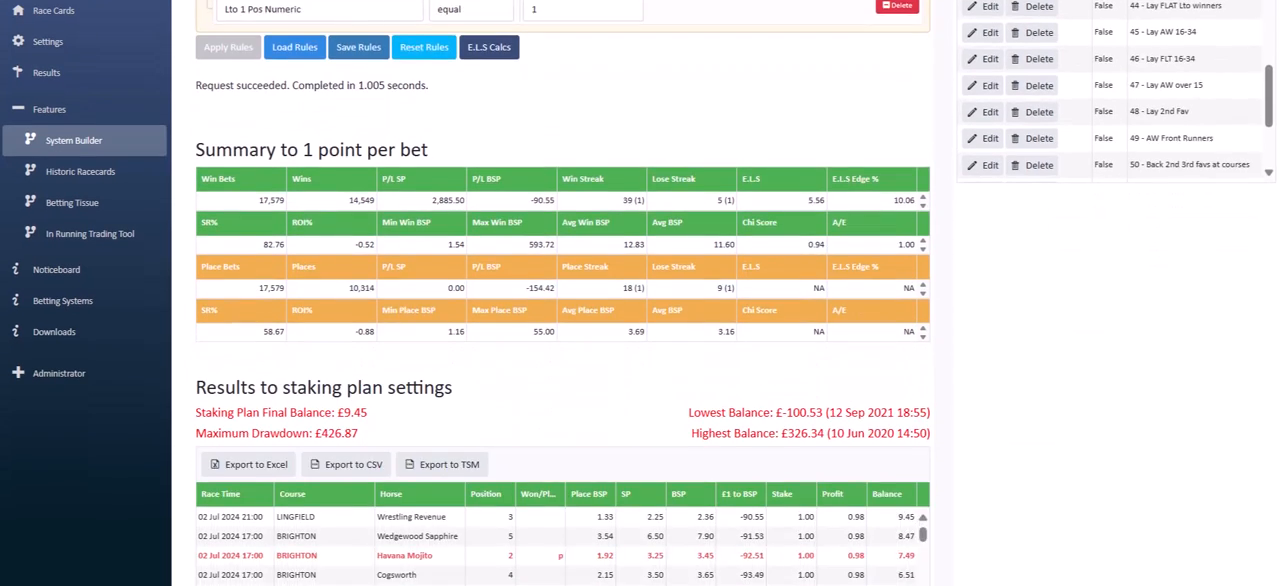
{"action": "scroll", "coordinate": [640, 300], "scroll_direction": "down", "scroll_amount": 3}
{"action": "scroll", "coordinate": [640, 300], "scroll_direction": "up", "scroll_amount": 10}
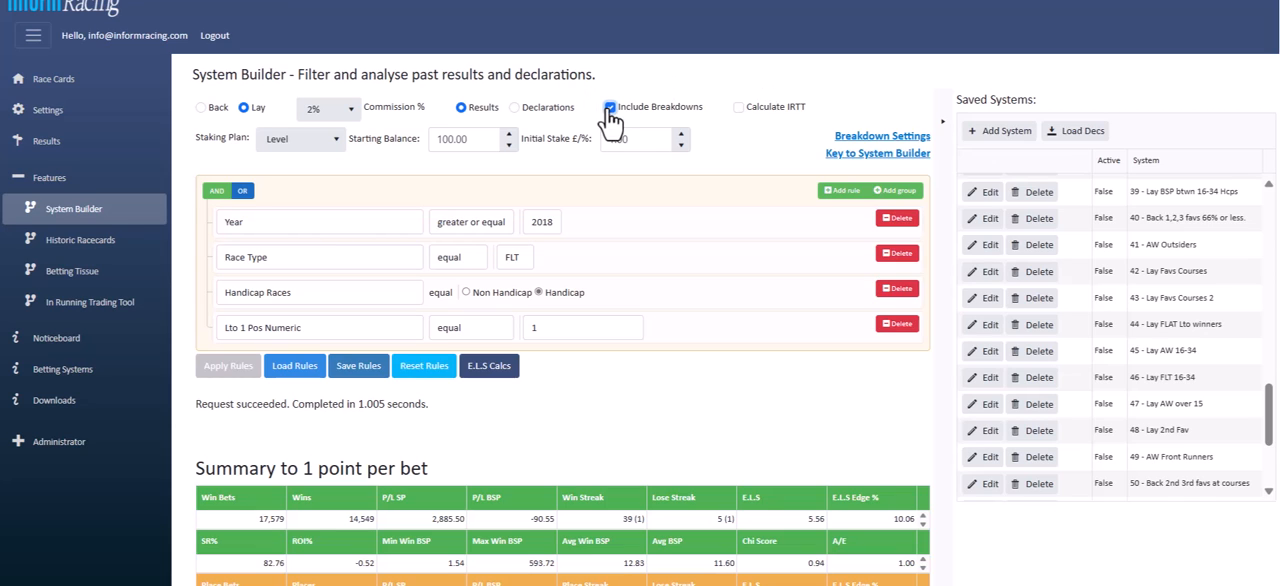
{"action": "left_click", "coordinate": [216, 369]}
{"action": "scroll", "coordinate": [560, 300], "scroll_direction": "down", "scroll_amount": 6}
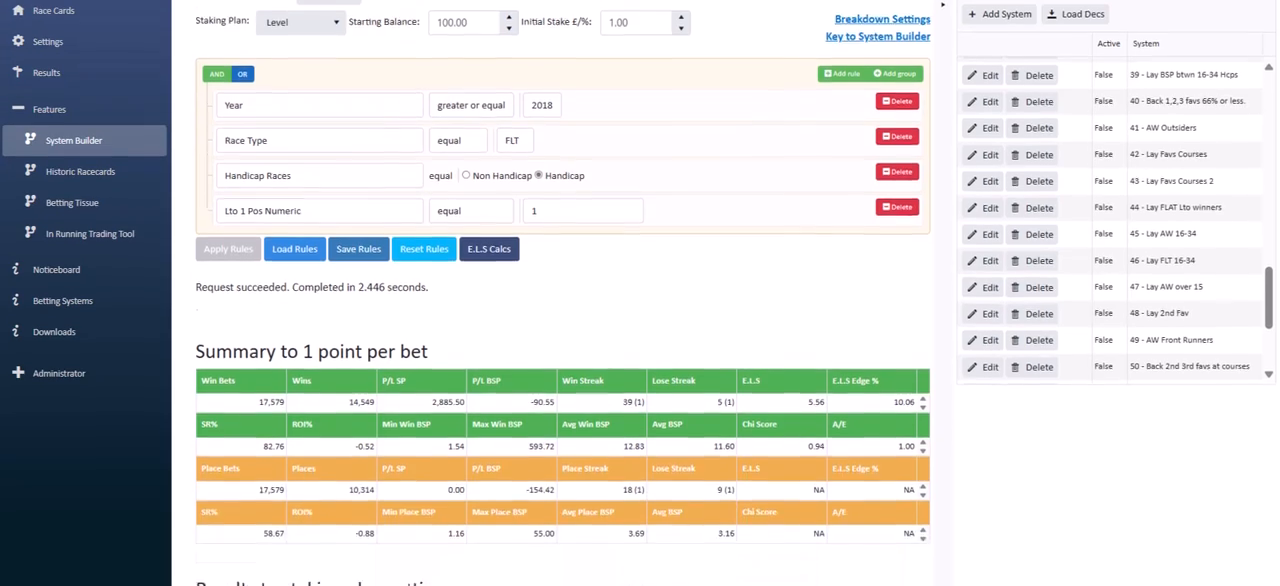
Examine the Year, Days Since Run and Lto 1 SPDecimal breakdown tables for strike rates and profit to BSP
{"action": "scroll", "coordinate": [556, 300], "scroll_direction": "down", "scroll_amount": 5}
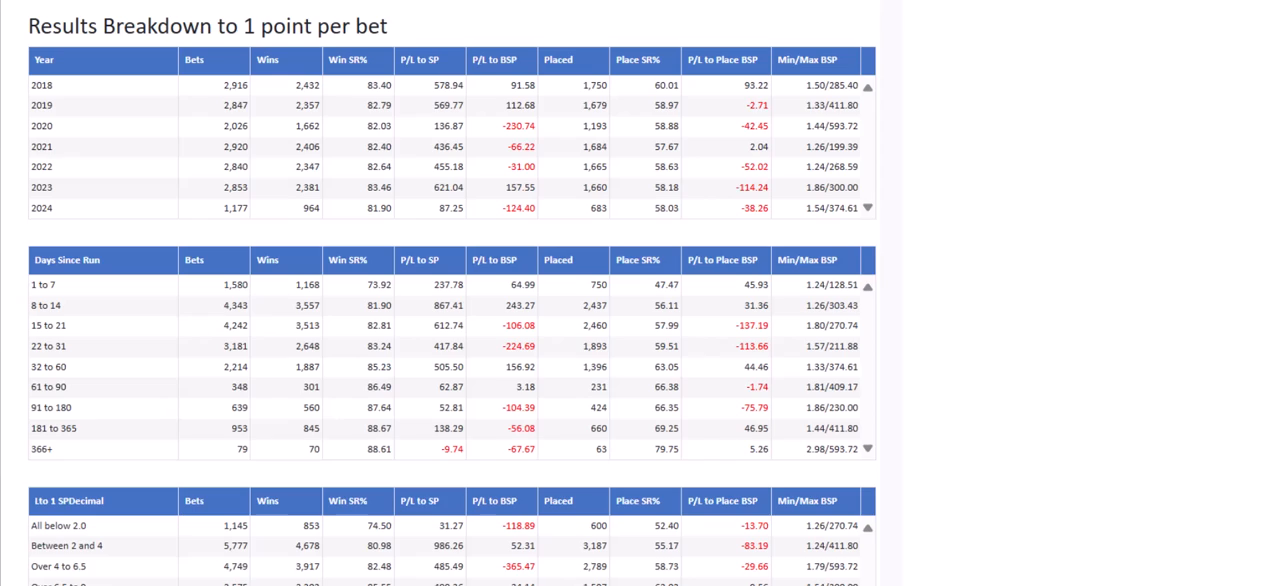
{"action": "scroll", "coordinate": [450, 300], "scroll_direction": "up", "scroll_amount": 12}
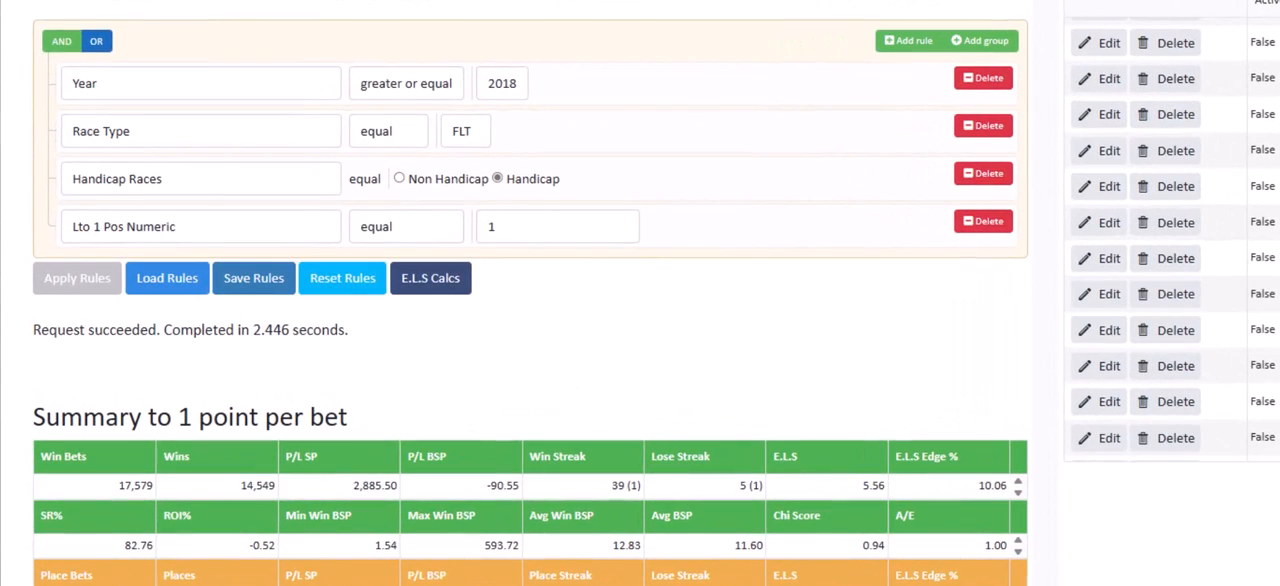
{"action": "scroll", "coordinate": [530, 293], "scroll_direction": "down", "scroll_amount": 15}
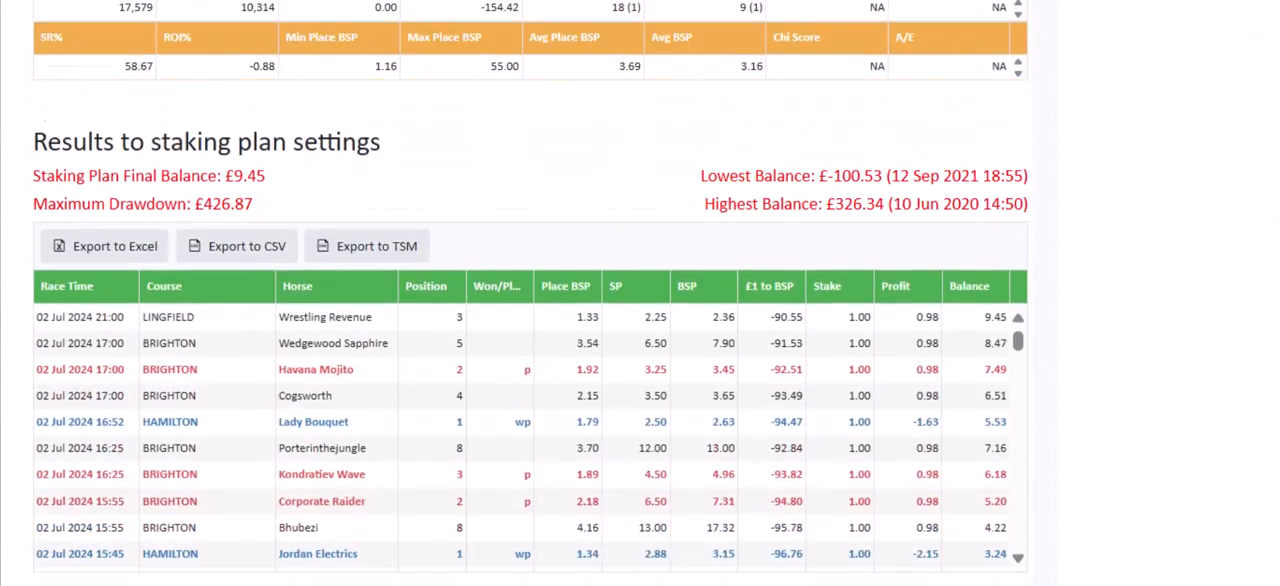
{"action": "scroll", "coordinate": [580, 390], "scroll_direction": "down", "scroll_amount": 3}
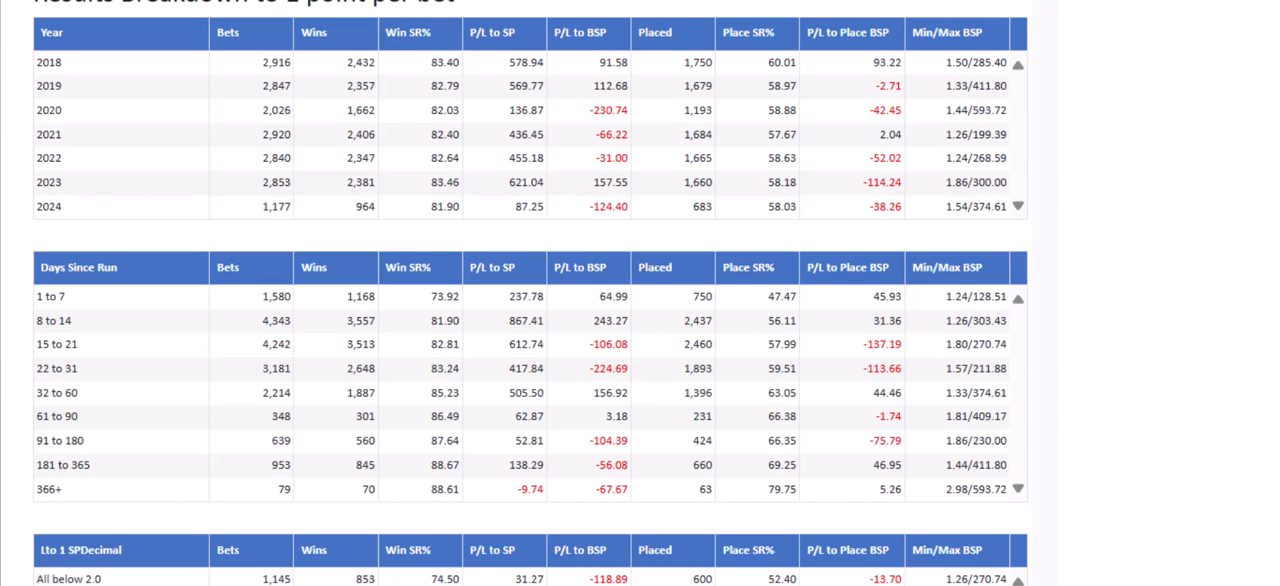
{"action": "scroll", "coordinate": [530, 293], "scroll_direction": "down", "scroll_amount": 3}
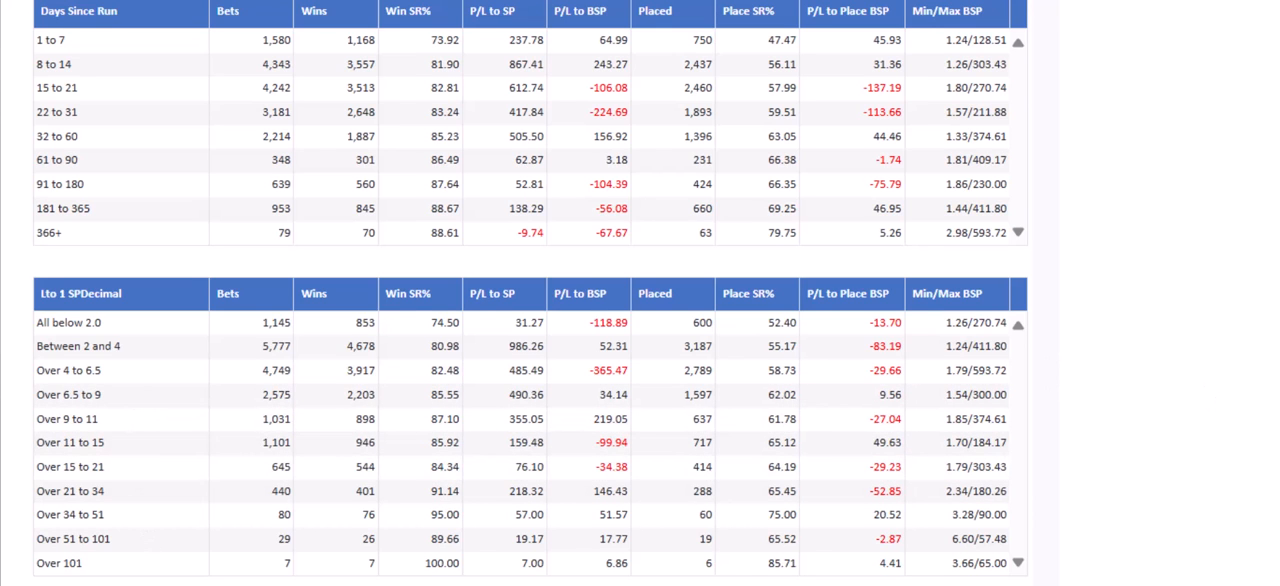
{"action": "scroll", "coordinate": [530, 290], "scroll_direction": "down", "scroll_amount": 3}
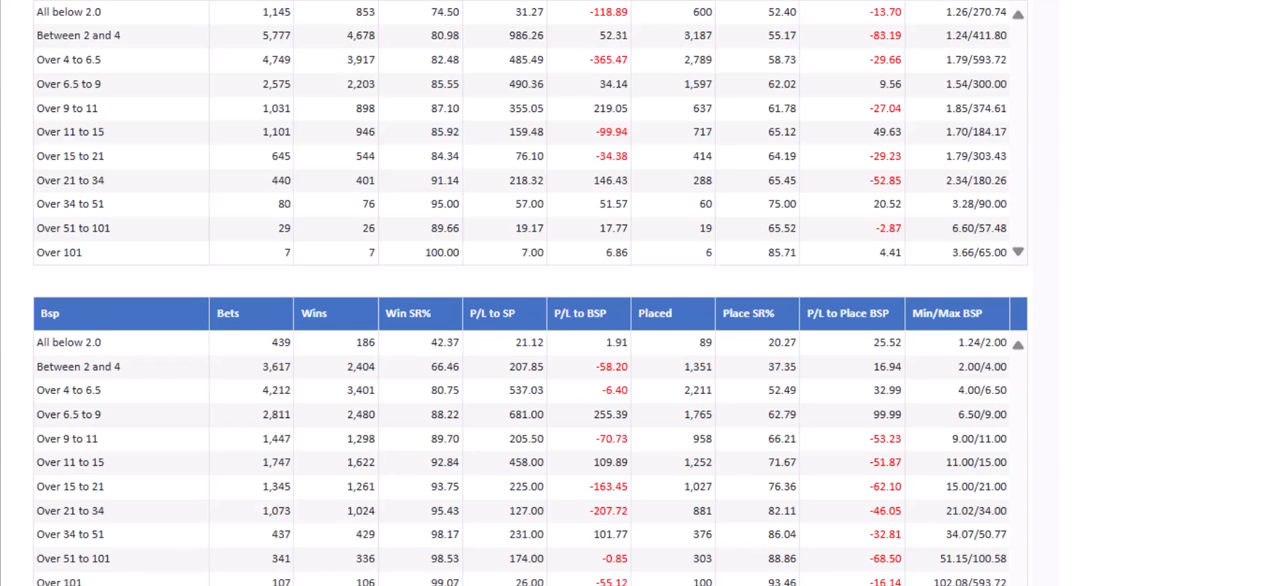
Compare the Bsp and Bsp Rank breakdown tables to find which price bands and market ranks lose money when laid
{"action": "scroll", "coordinate": [530, 293], "scroll_direction": "down", "scroll_amount": 1}
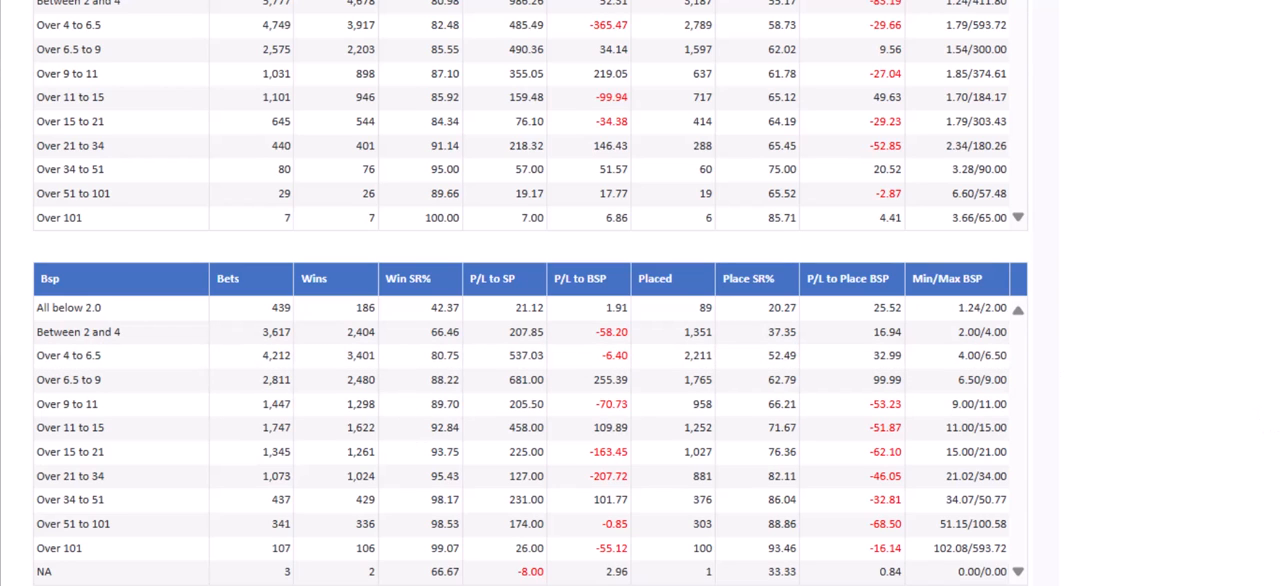
{"action": "scroll", "coordinate": [530, 293], "scroll_direction": "up", "scroll_amount": 15}
{"action": "scroll", "coordinate": [530, 293], "scroll_direction": "down", "scroll_amount": 10}
{"action": "scroll", "coordinate": [530, 293], "scroll_direction": "down", "scroll_amount": 8}
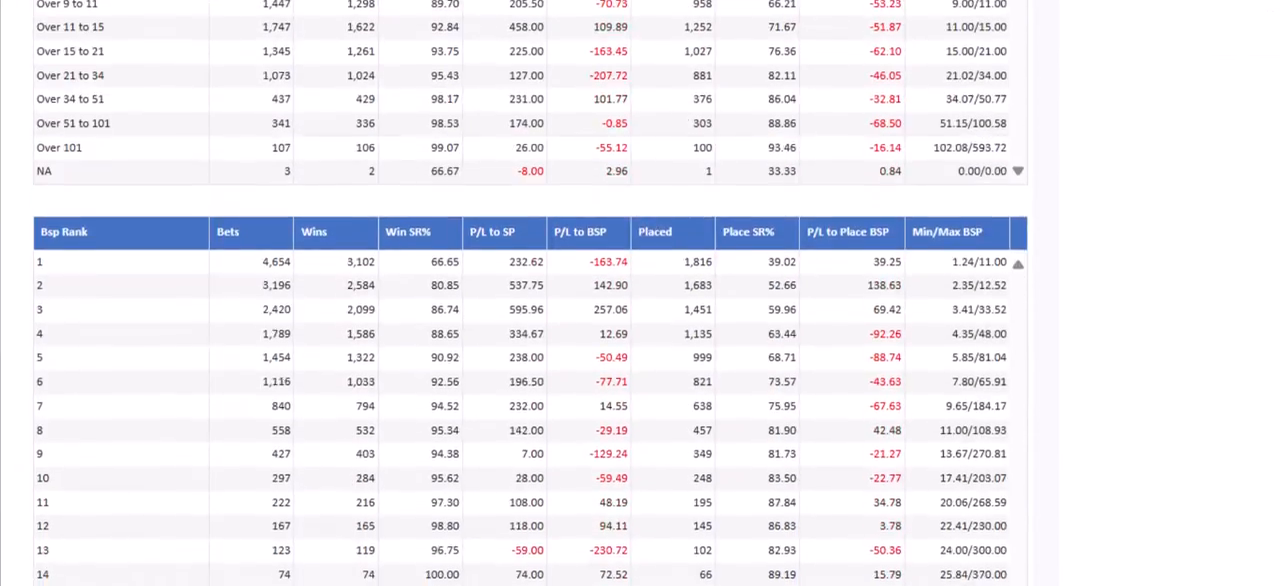
{"action": "scroll", "coordinate": [530, 293], "scroll_direction": "up", "scroll_amount": 4}
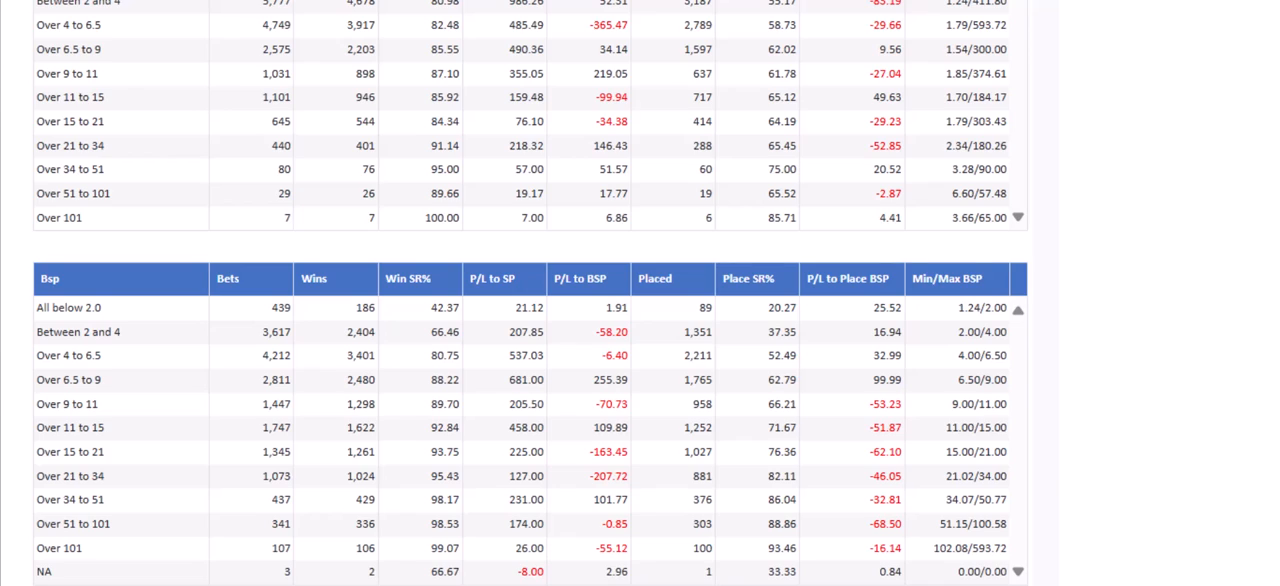
{"action": "scroll", "coordinate": [530, 290], "scroll_direction": "down", "scroll_amount": 5}
{"action": "scroll", "coordinate": [530, 290], "scroll_direction": "down", "scroll_amount": 2}
{"action": "scroll", "coordinate": [530, 290], "scroll_direction": "up", "scroll_amount": 1}
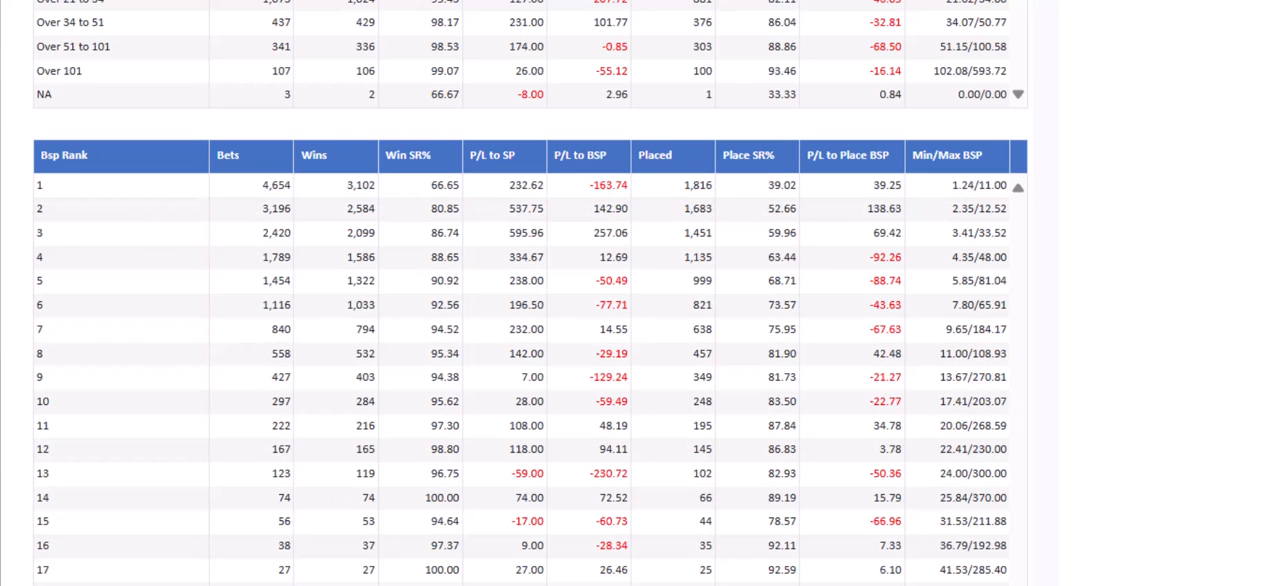
{"action": "scroll", "coordinate": [530, 293], "scroll_direction": "up", "scroll_amount": 3}
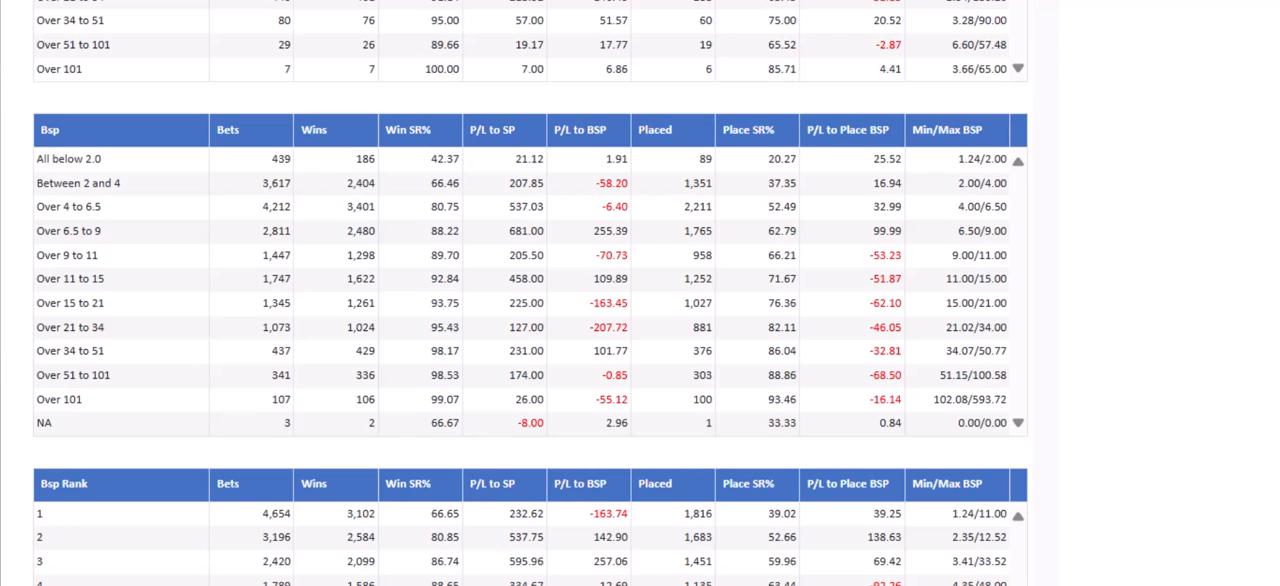
{"action": "scroll", "coordinate": [530, 293], "scroll_direction": "down", "scroll_amount": 1}
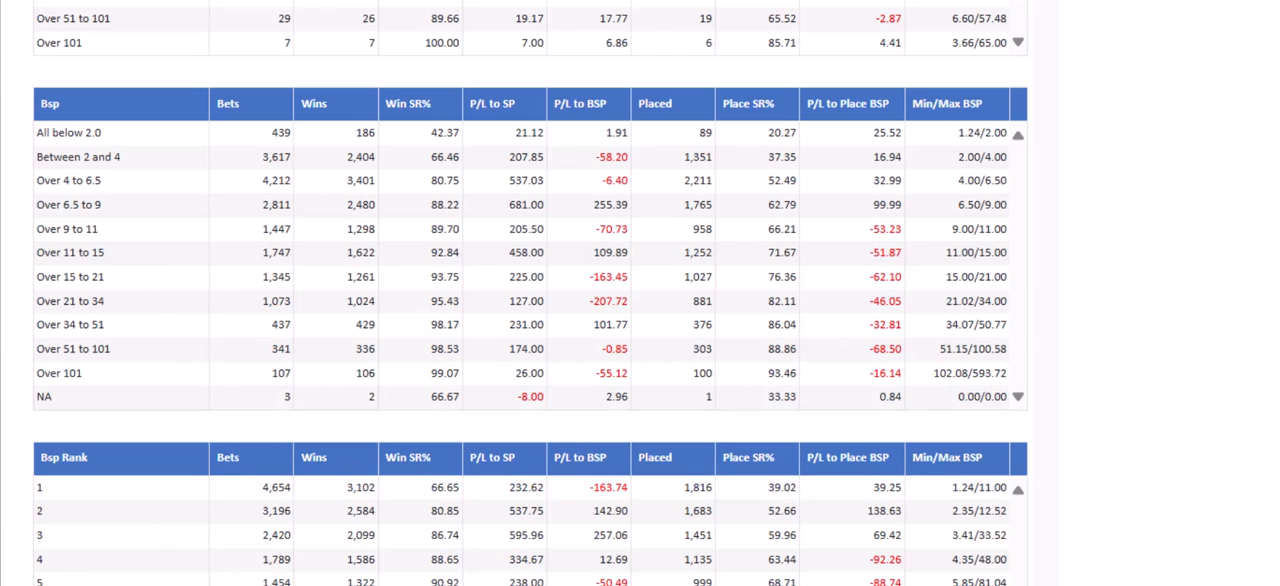
Add a fifth rule that sets Bsp Rank not equal to 1
{"action": "scroll", "coordinate": [530, 300], "scroll_direction": "up", "scroll_amount": 20}
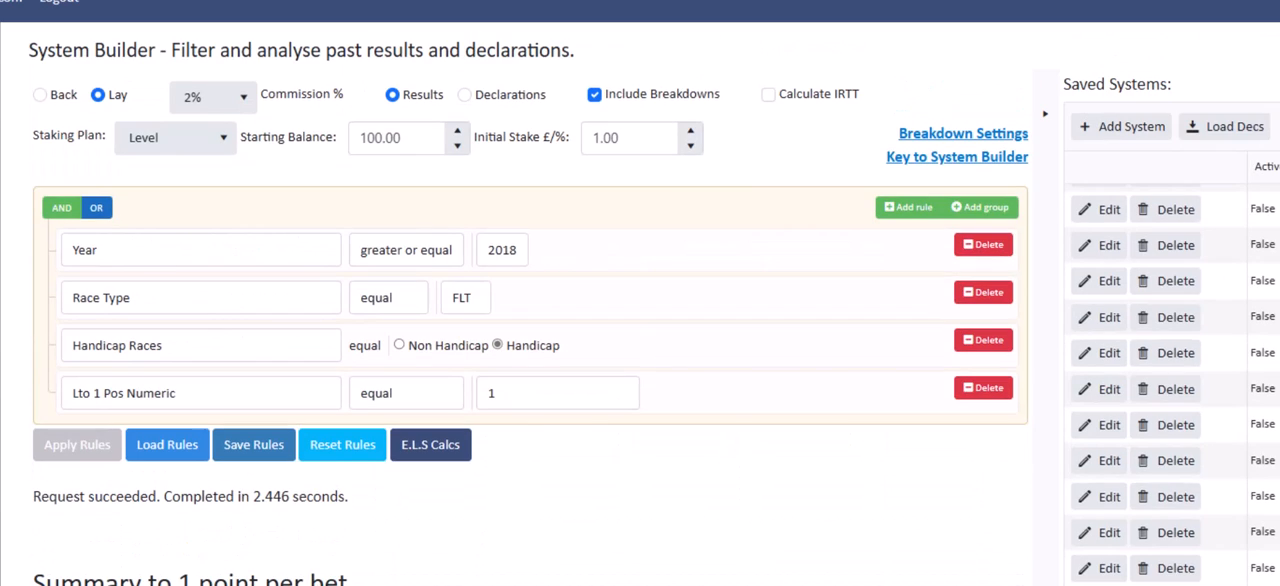
{"action": "left_click", "coordinate": [907, 207]}
{"action": "left_click", "coordinate": [308, 447]}
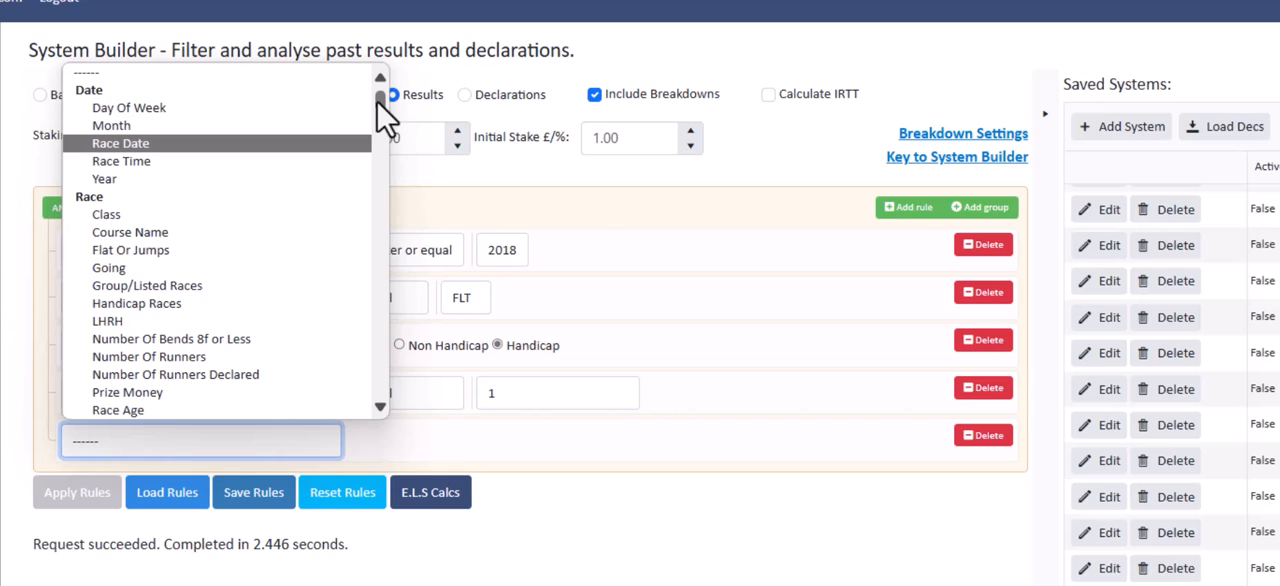
{"action": "left_click_drag", "start_coordinate": [380, 98], "coordinate": [386, 345]}
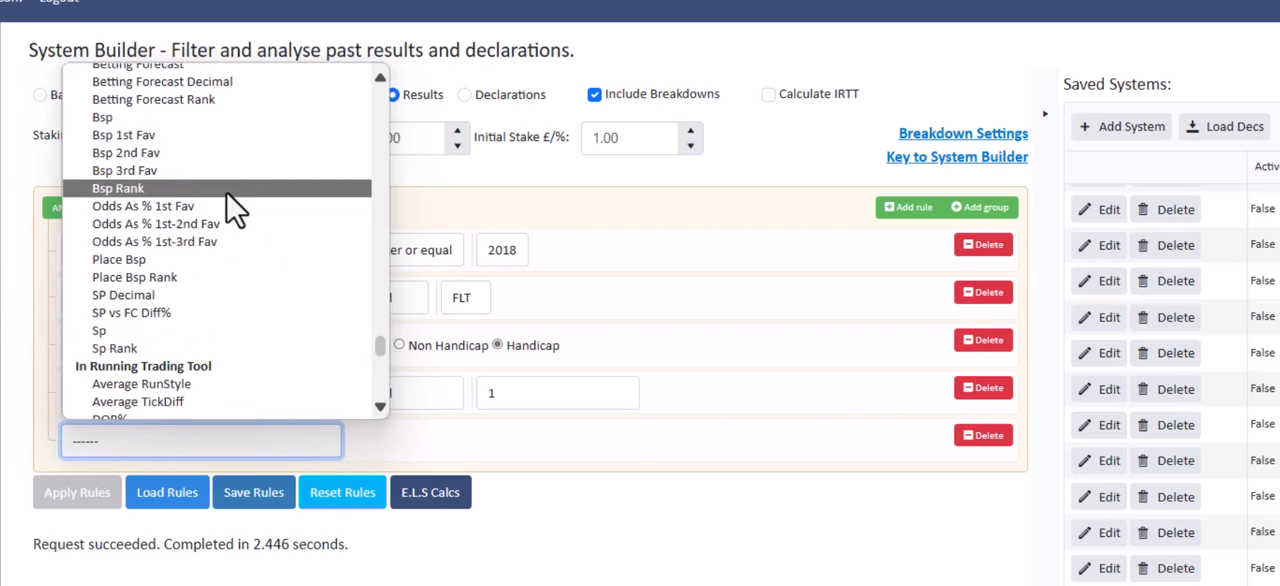
{"action": "left_click", "coordinate": [305, 206]}
{"action": "left_click", "coordinate": [400, 449]}
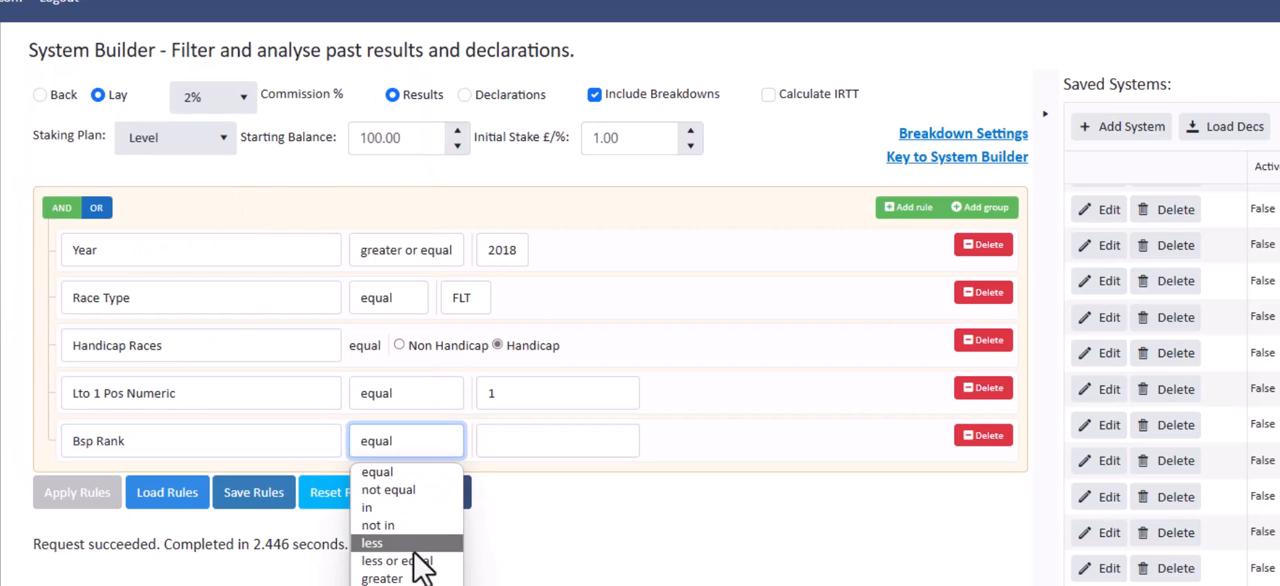
{"action": "left_click", "coordinate": [412, 490]}
{"action": "left_click", "coordinate": [606, 440]}
{"action": "type", "text": "1"}
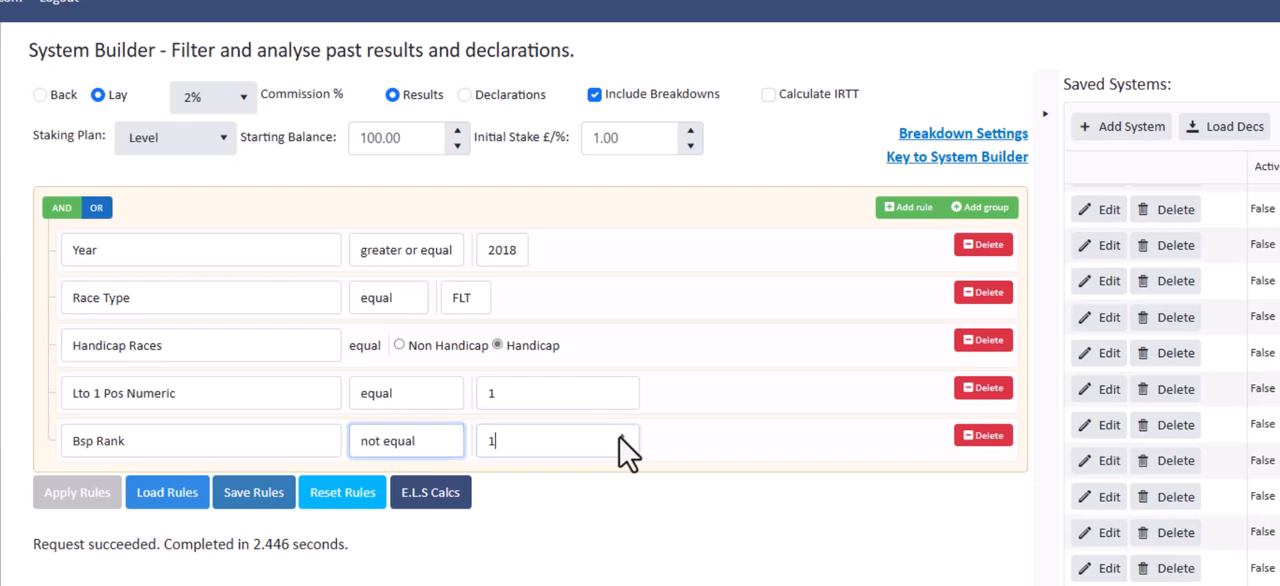
Apply the rules with the Bsp Rank filter and review the summary and staking plan results
{"action": "left_click", "coordinate": [52, 500]}
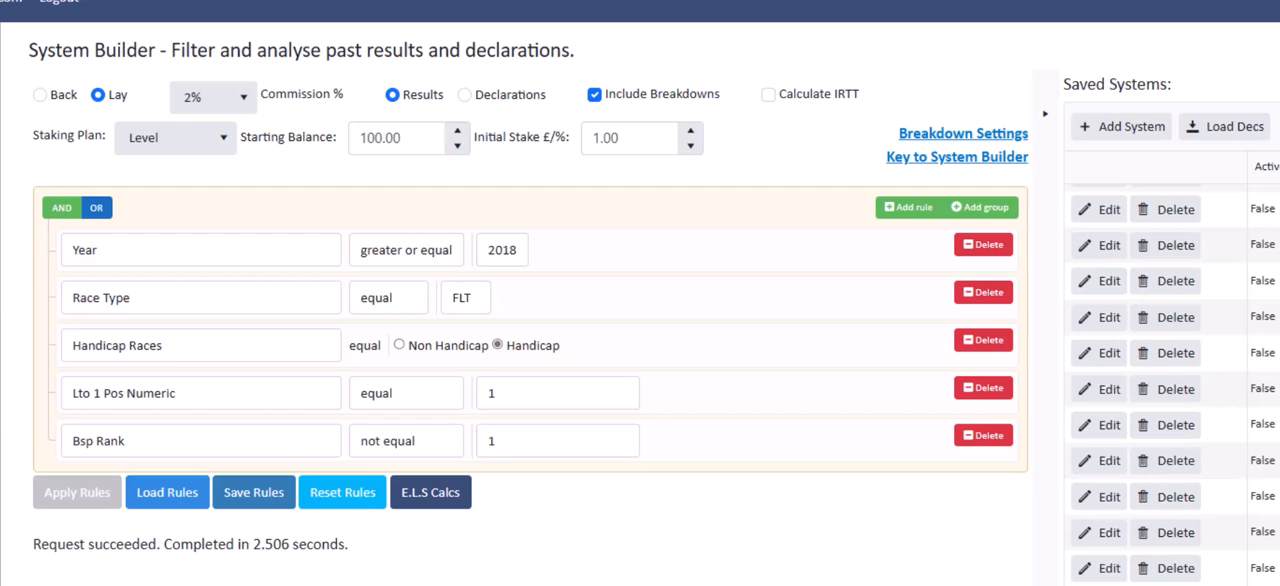
{"action": "scroll", "coordinate": [640, 300], "scroll_direction": "down", "scroll_amount": 2}
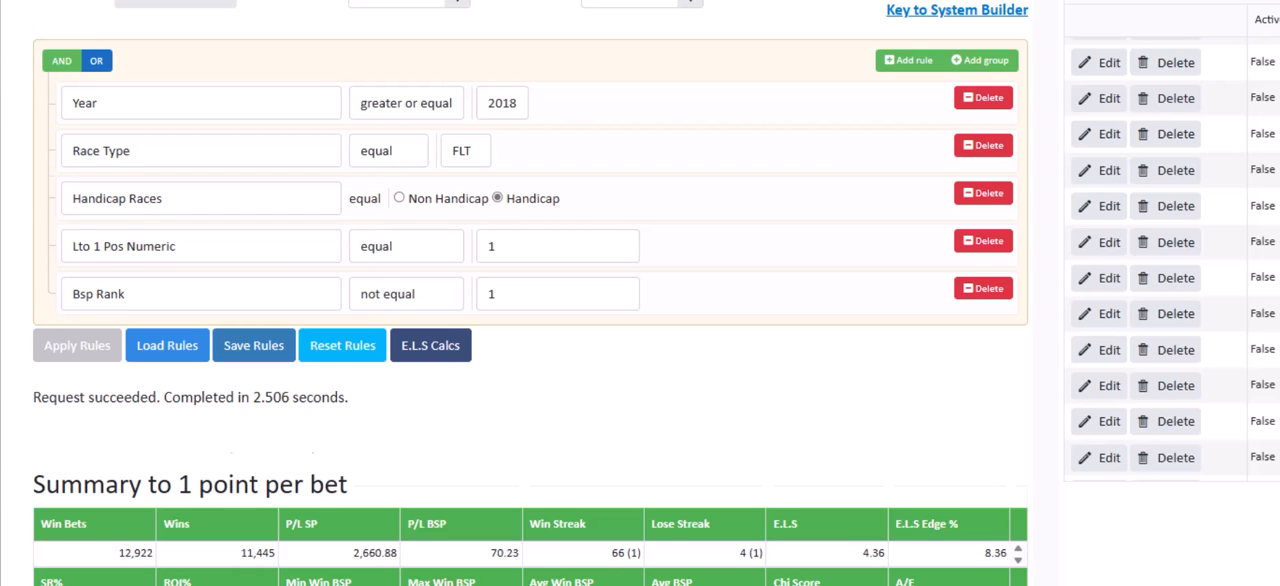
{"action": "scroll", "coordinate": [640, 300], "scroll_direction": "down", "scroll_amount": 1}
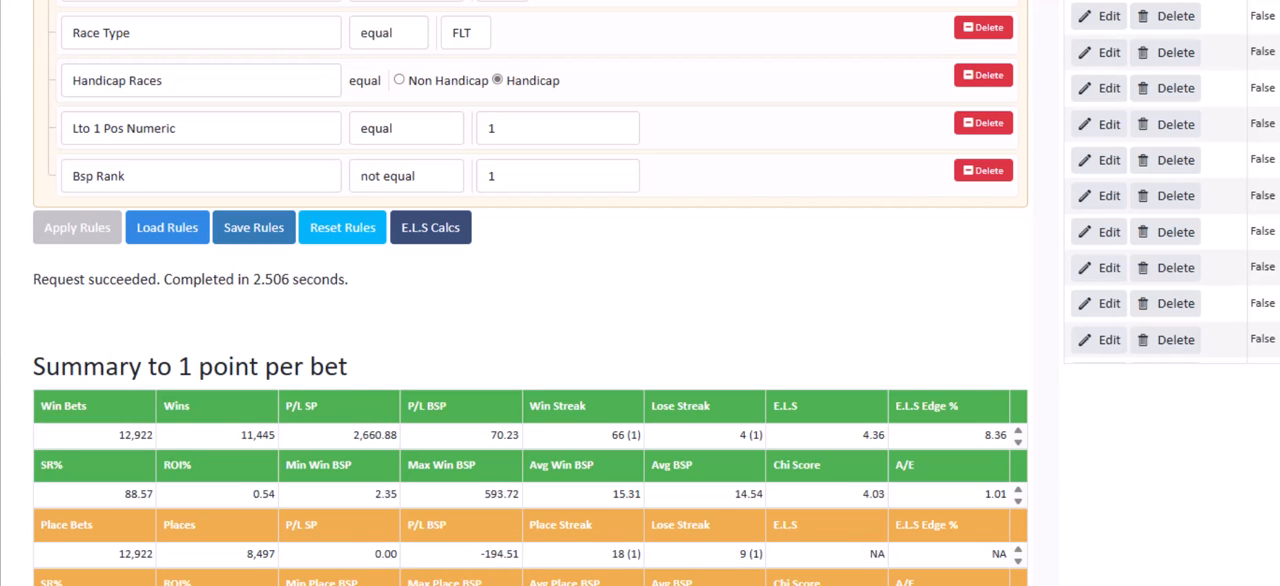
{"action": "scroll", "coordinate": [640, 293], "scroll_direction": "down", "scroll_amount": 3}
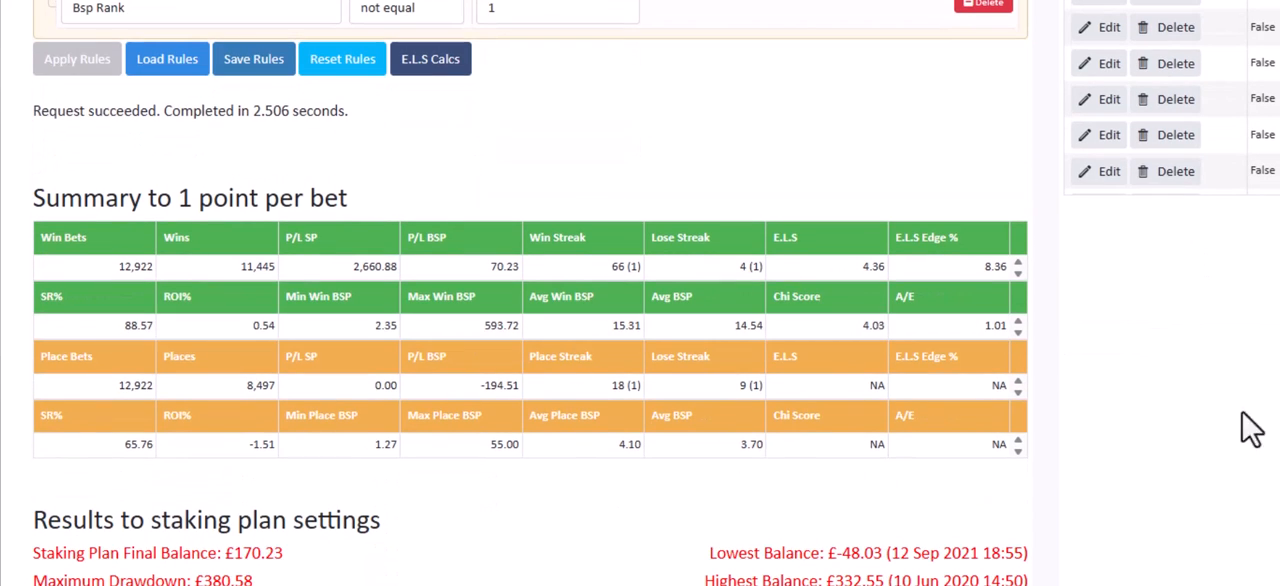
{"action": "scroll", "coordinate": [530, 293], "scroll_direction": "down", "scroll_amount": 20}
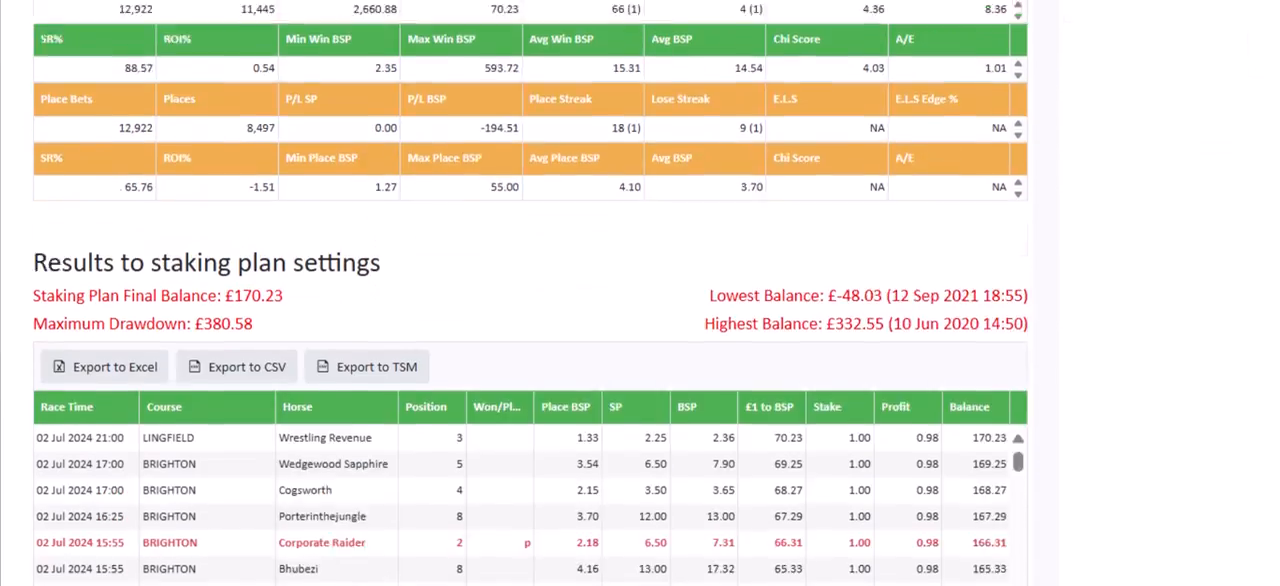
Examine the Bsp Rank, Bsp and Lto 1 SPDecimal breakdown tables of the filtered results for price bands that lose money
{"action": "scroll", "coordinate": [530, 293], "scroll_direction": "down", "scroll_amount": 6}
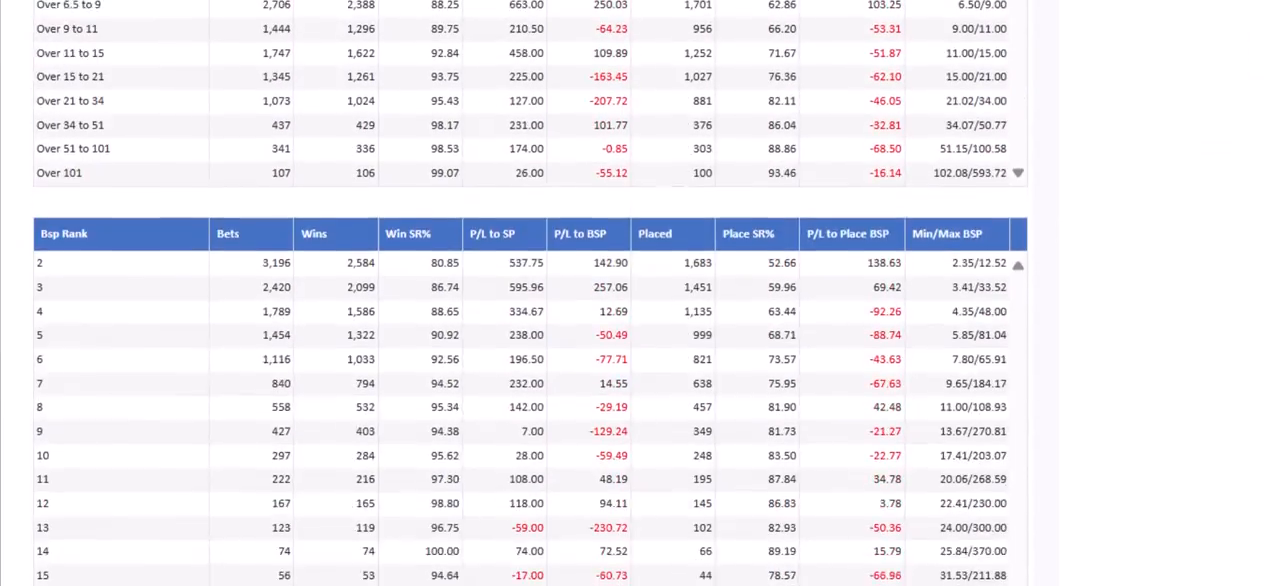
{"action": "scroll", "coordinate": [530, 293], "scroll_direction": "up", "scroll_amount": 5}
{"action": "scroll", "coordinate": [530, 293], "scroll_direction": "down", "scroll_amount": 2}
{"action": "scroll", "coordinate": [530, 293], "scroll_direction": "up", "scroll_amount": 2}
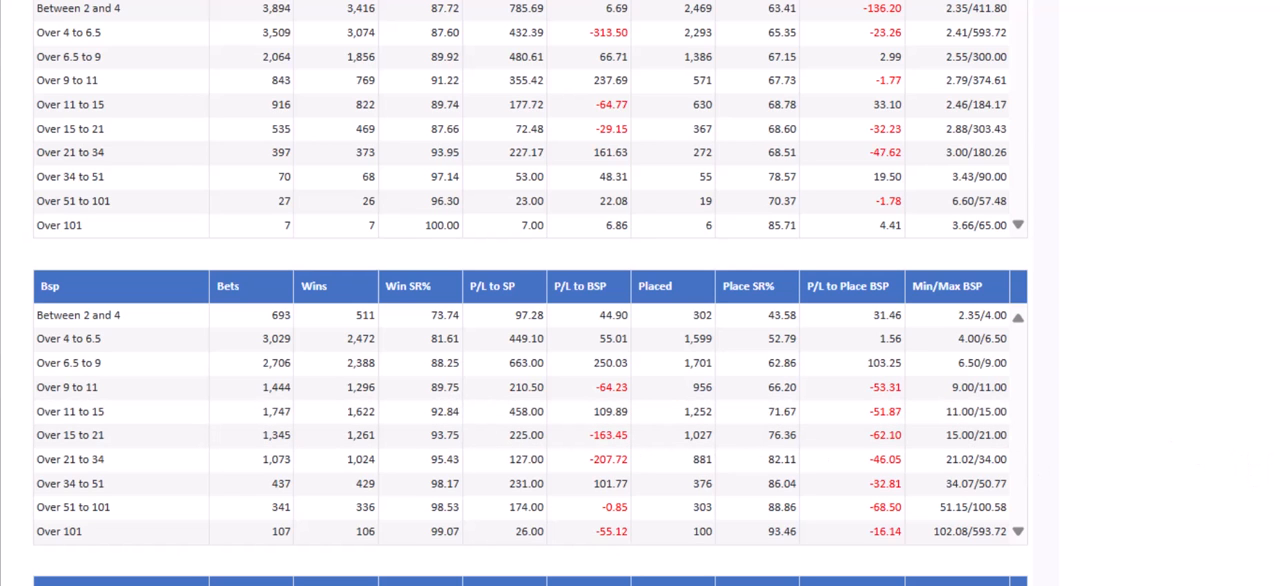
{"action": "scroll", "coordinate": [640, 293], "scroll_direction": "up", "scroll_amount": 20}
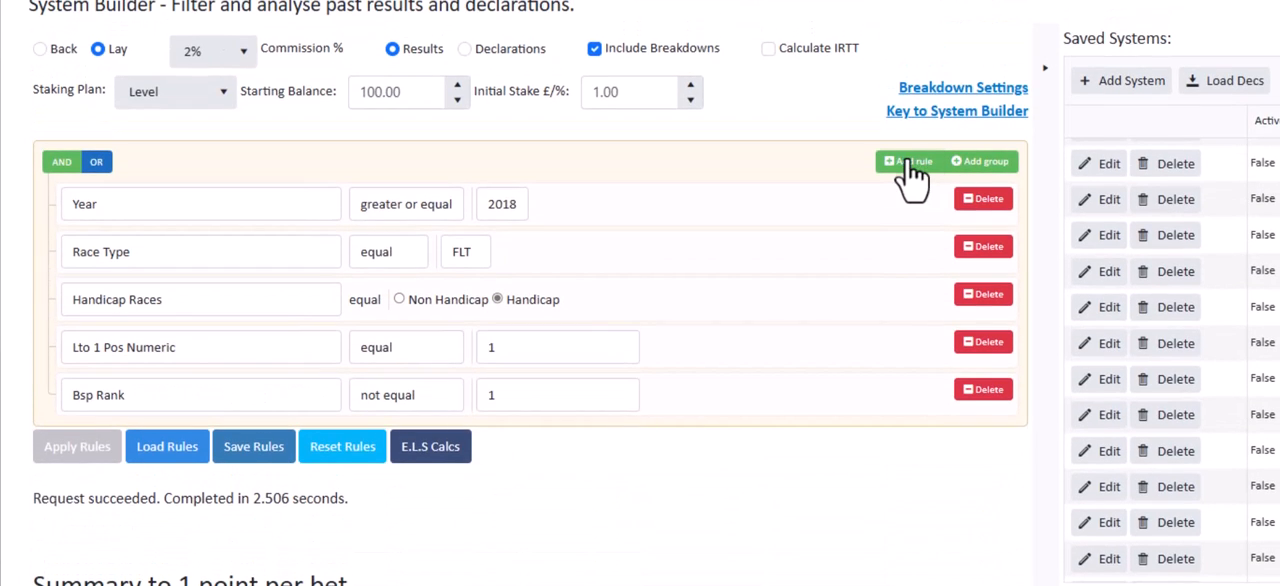
Add a sixth rule that sets Bsp less or equal to 15
{"action": "left_click", "coordinate": [908, 144]}
{"action": "left_click", "coordinate": [309, 451]}
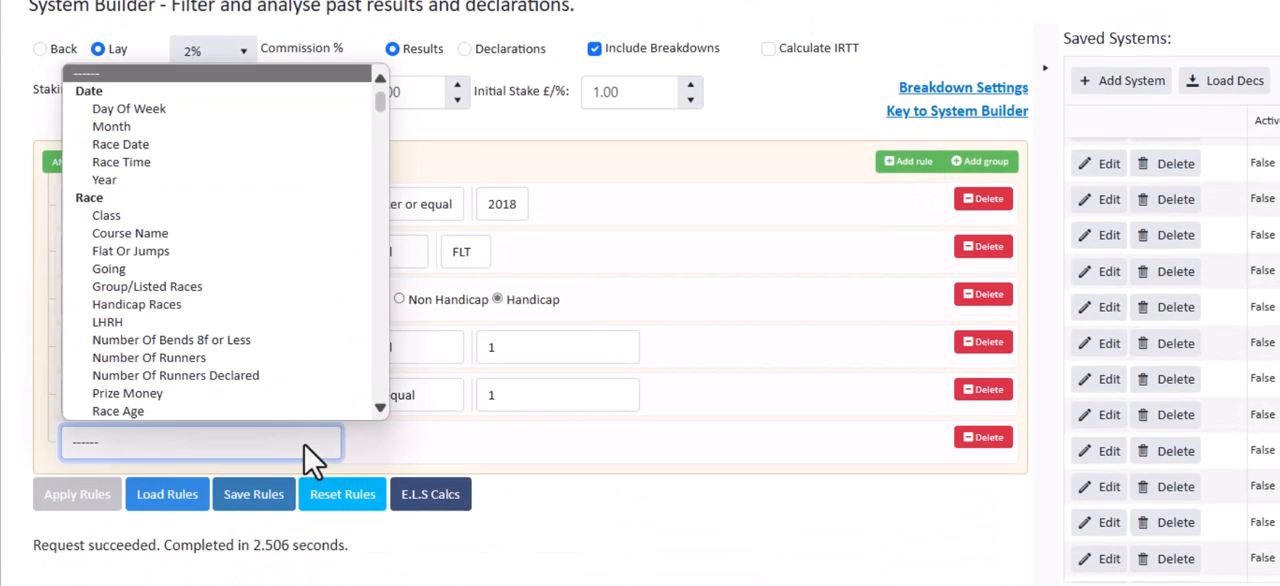
{"action": "left_click_drag", "start_coordinate": [380, 103], "coordinate": [389, 340]}
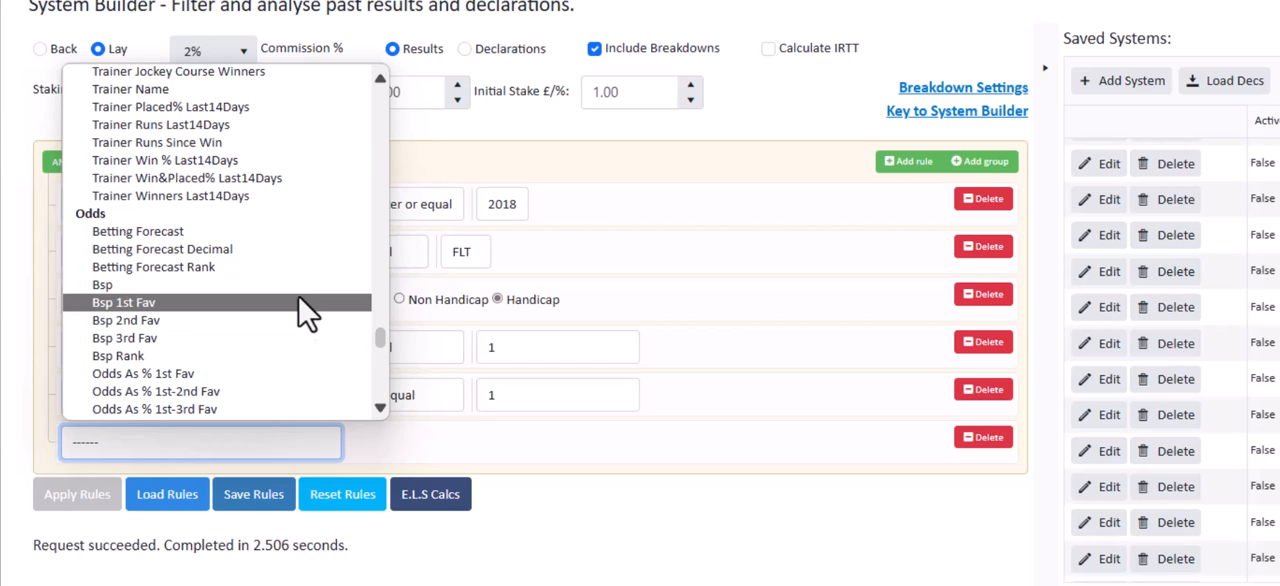
{"action": "left_click", "coordinate": [372, 285]}
{"action": "left_click", "coordinate": [425, 450]}
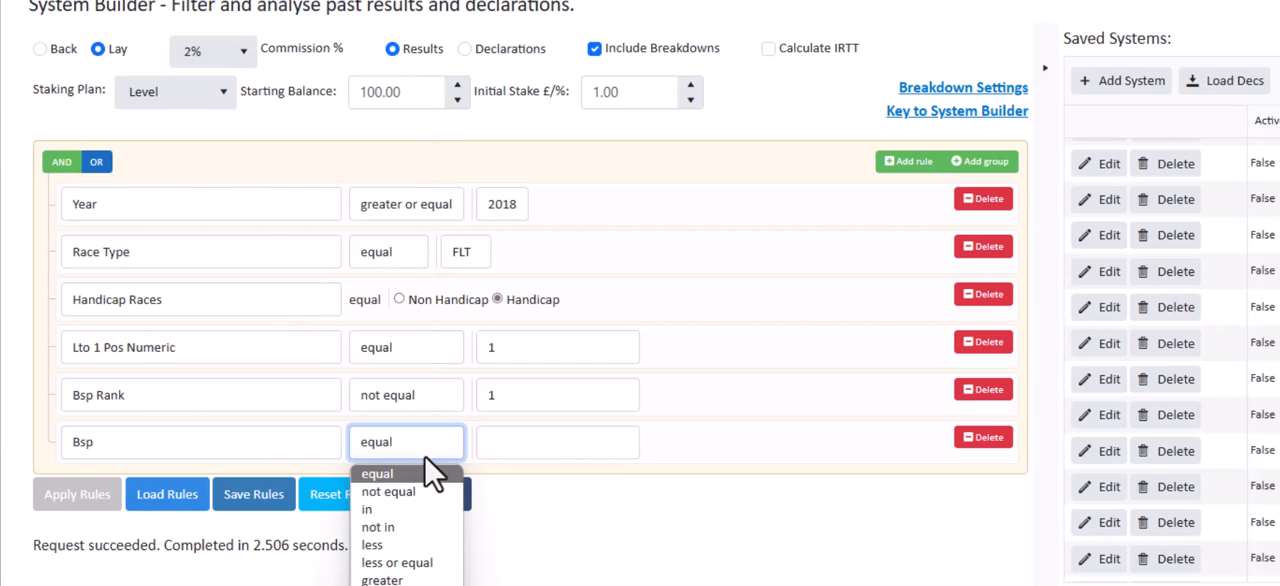
{"action": "left_click", "coordinate": [420, 555]}
{"action": "left_click", "coordinate": [624, 451]}
{"action": "type", "text": "2"}
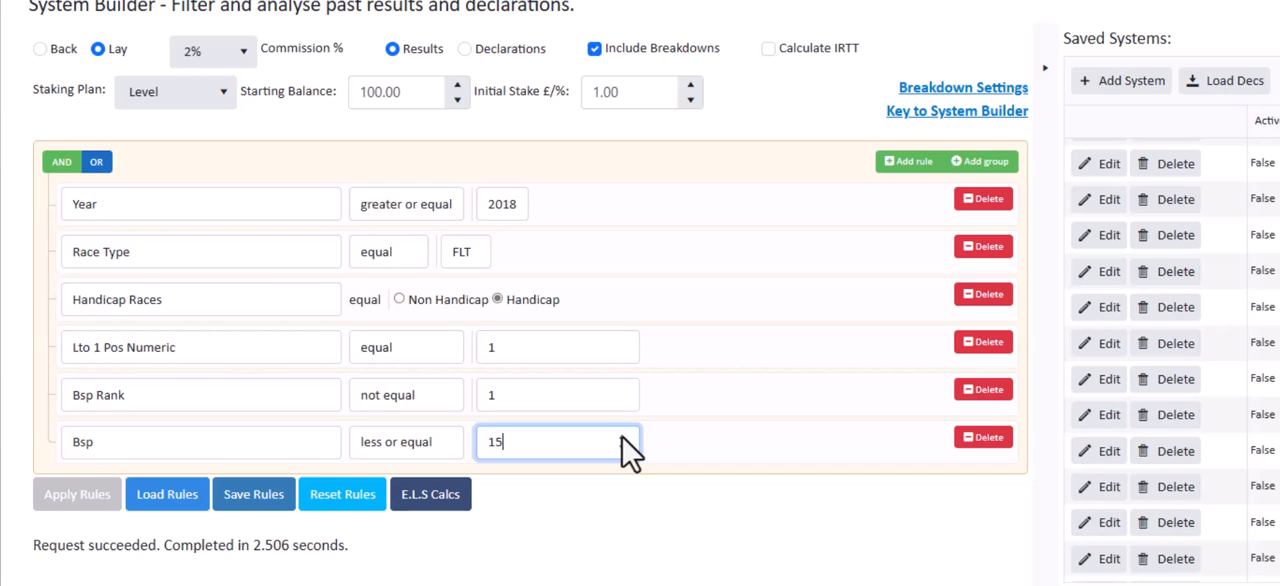
{"action": "left_click", "coordinate": [621, 447]}
Apply the rules with the Bsp limit and review the one-point summary and Bsp breakdown
{"action": "left_click", "coordinate": [70, 495]}
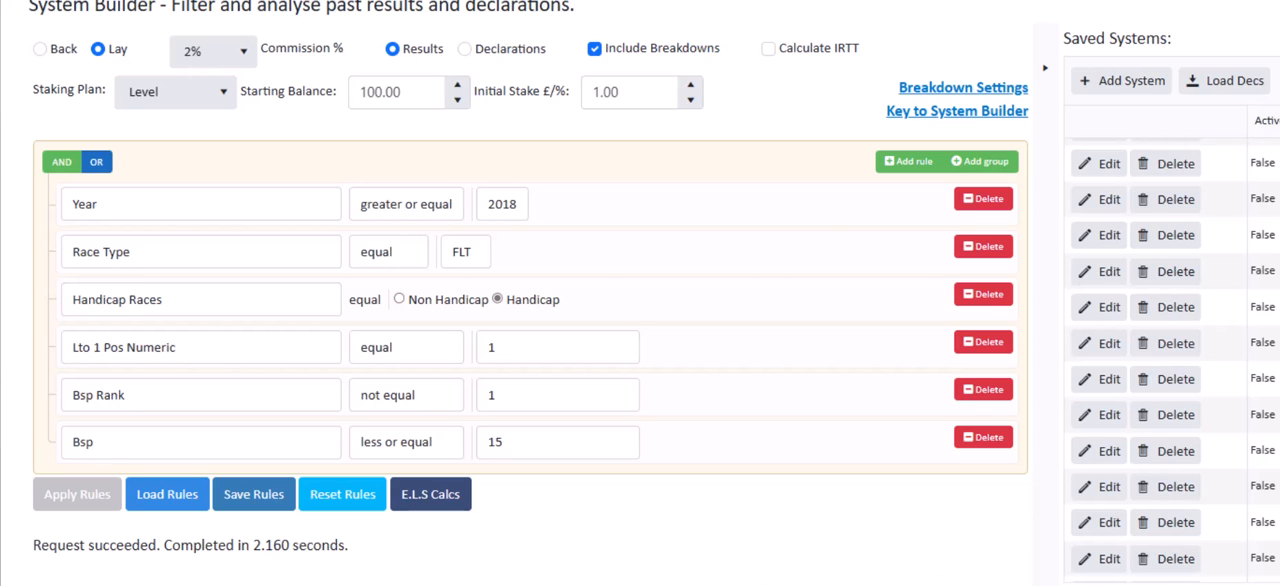
{"action": "scroll", "coordinate": [640, 300], "scroll_direction": "down", "scroll_amount": 1}
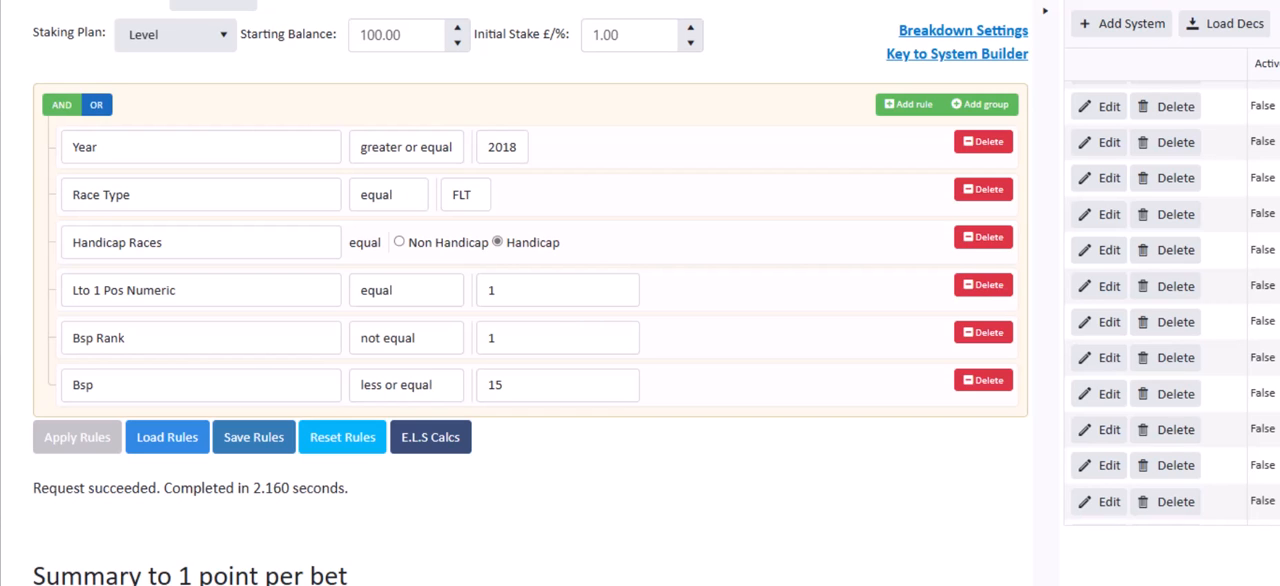
{"action": "scroll", "coordinate": [138, 515], "scroll_direction": "down", "scroll_amount": 3}
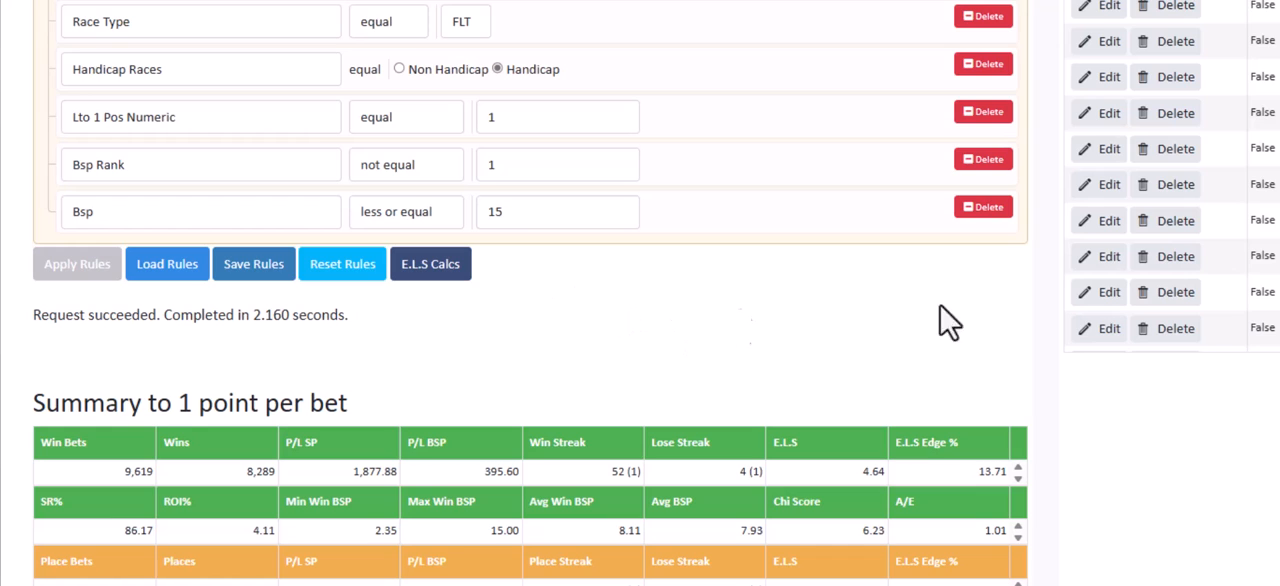
{"action": "scroll", "coordinate": [530, 300], "scroll_direction": "down", "scroll_amount": 10}
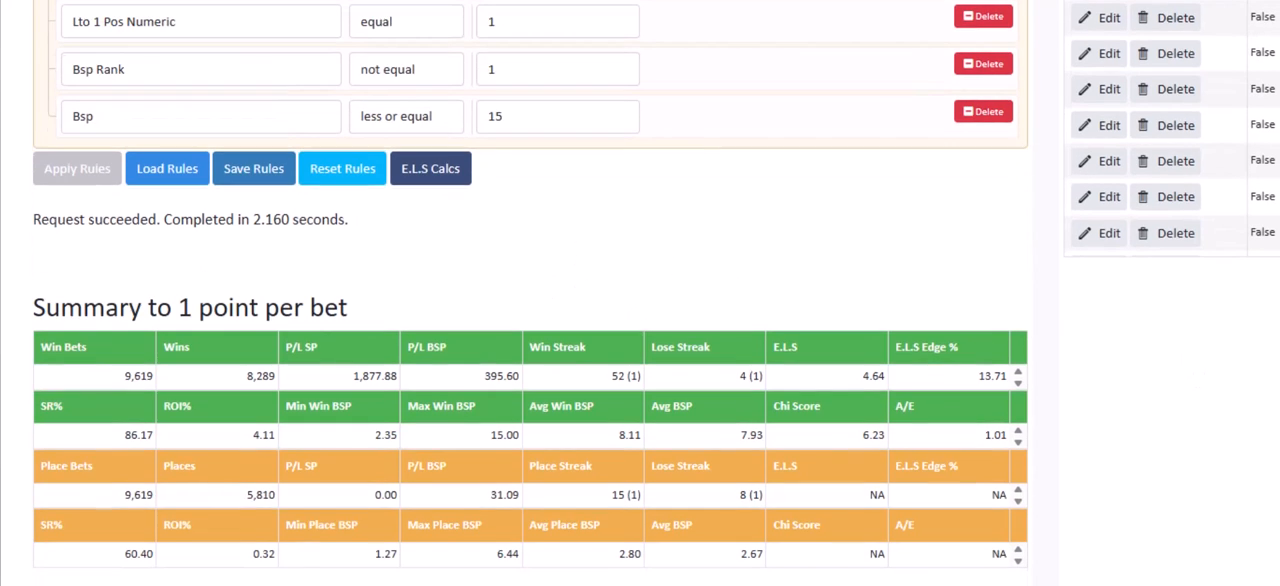
{"action": "scroll", "coordinate": [530, 300], "scroll_direction": "down", "scroll_amount": 13}
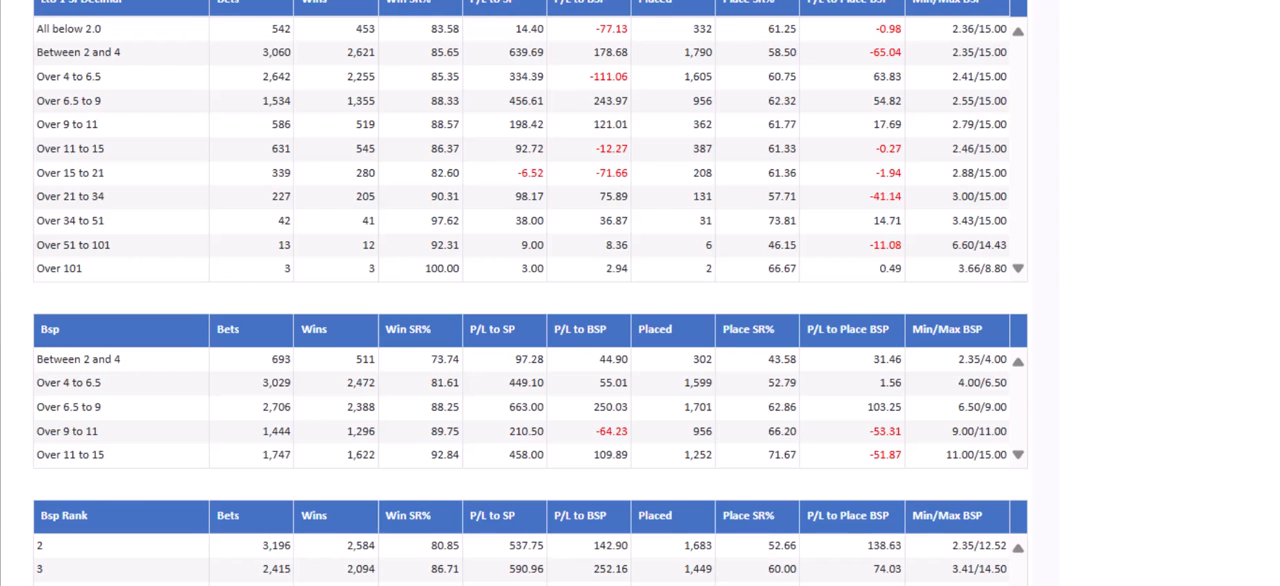
Examine the Lto 1 SPDecimal, Days Since Run and Year breakdowns and the staking plan results
{"action": "scroll", "coordinate": [530, 293], "scroll_direction": "up", "scroll_amount": 4}
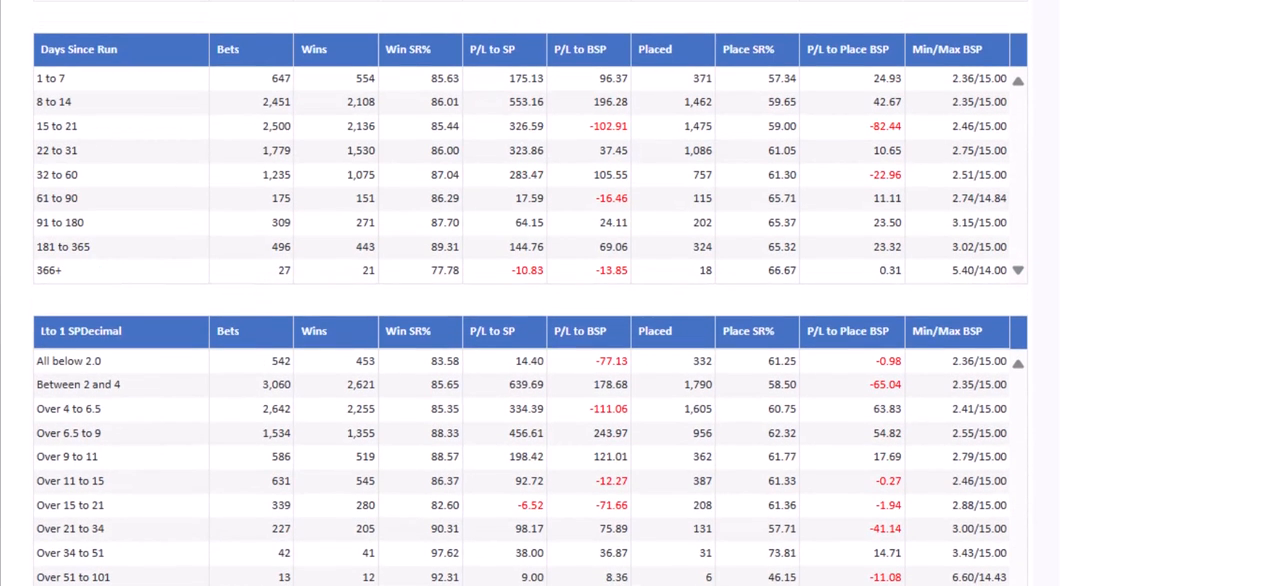
{"action": "scroll", "coordinate": [530, 293], "scroll_direction": "up", "scroll_amount": 3}
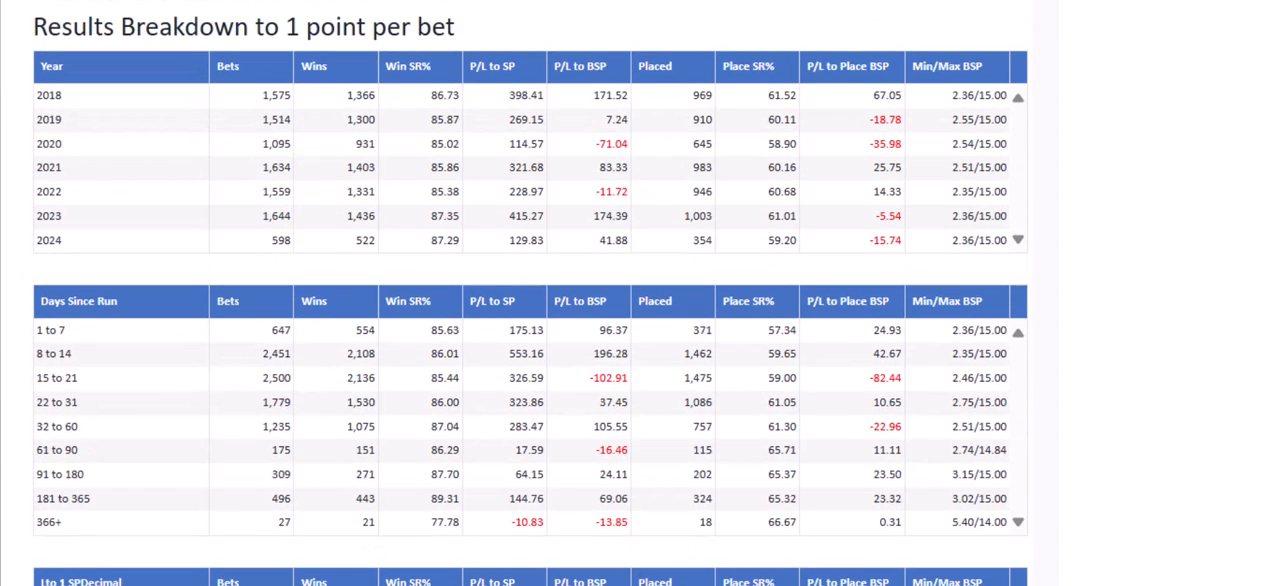
{"action": "scroll", "coordinate": [530, 300], "scroll_direction": "up", "scroll_amount": 2}
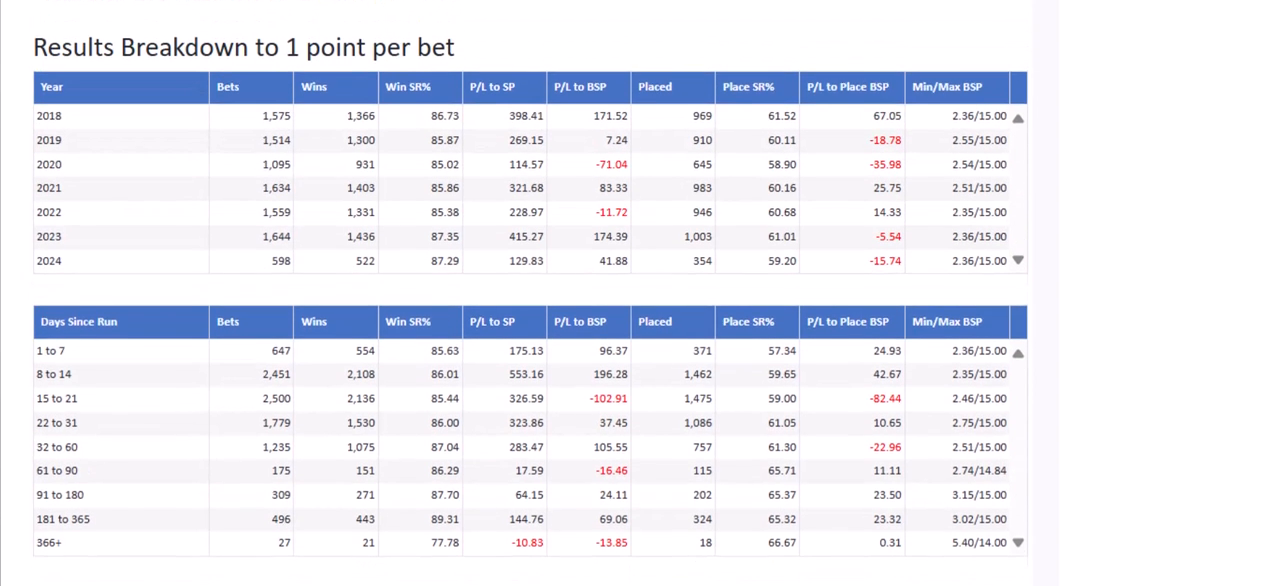
{"action": "scroll", "coordinate": [530, 300], "scroll_direction": "up", "scroll_amount": 13}
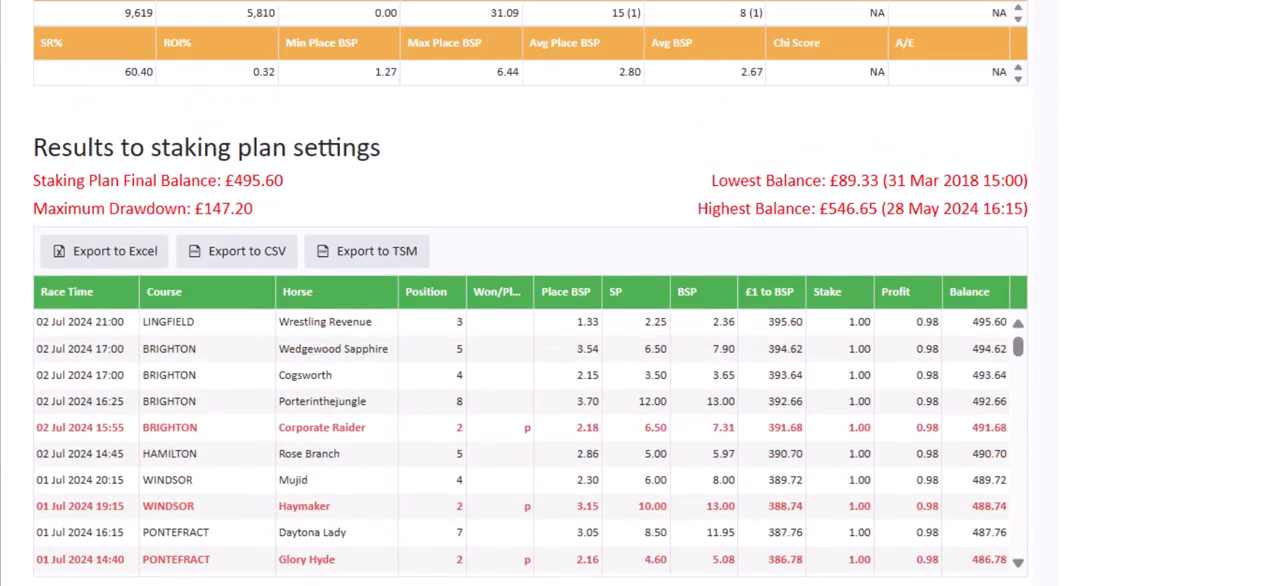
{"action": "scroll", "coordinate": [530, 300], "scroll_direction": "up", "scroll_amount": 3}
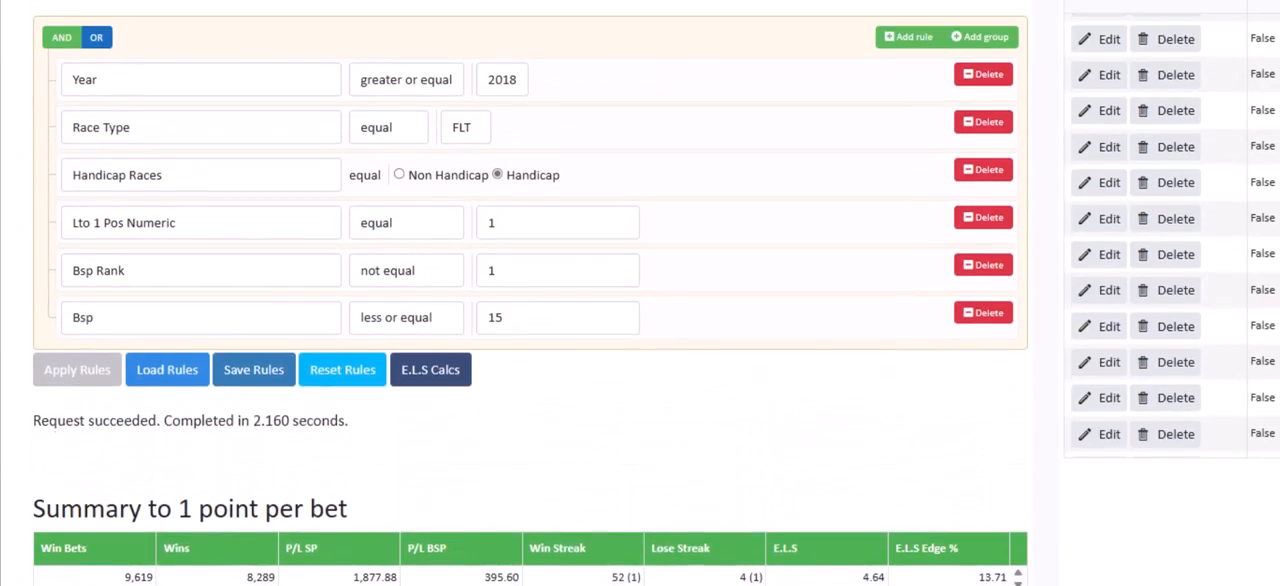
Review the six system rules alongside the win and place figures in the one-point summary
{"action": "scroll", "coordinate": [530, 300], "scroll_direction": "down", "scroll_amount": 1}
{"action": "scroll", "coordinate": [530, 300], "scroll_direction": "up", "scroll_amount": 1}
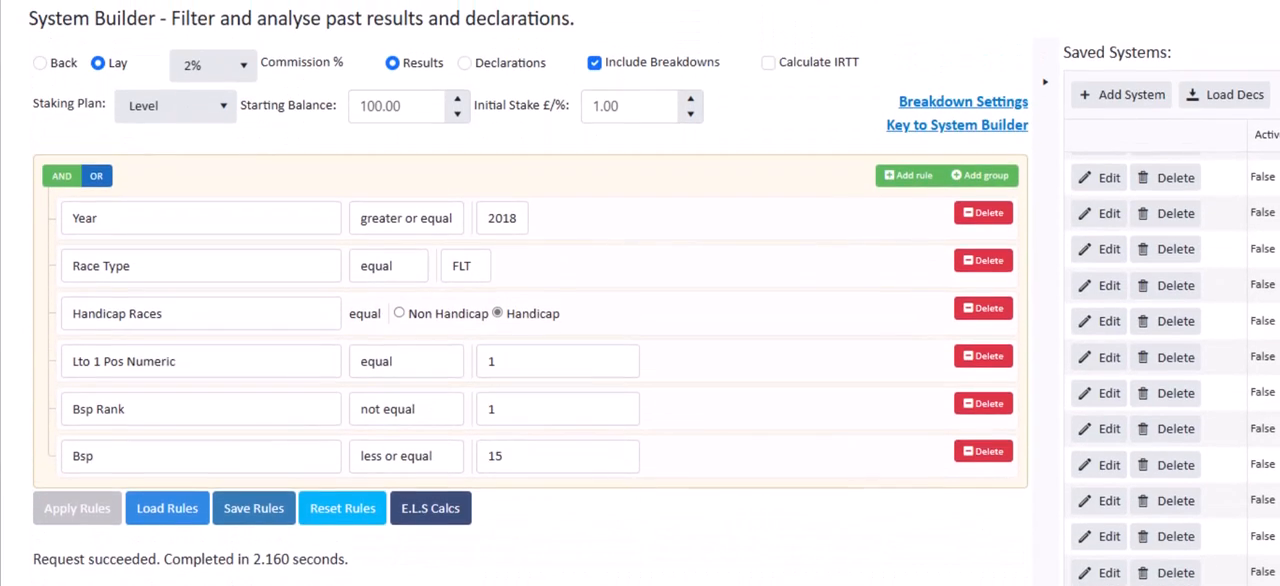
{"action": "scroll", "coordinate": [530, 300], "scroll_direction": "up", "scroll_amount": 1}
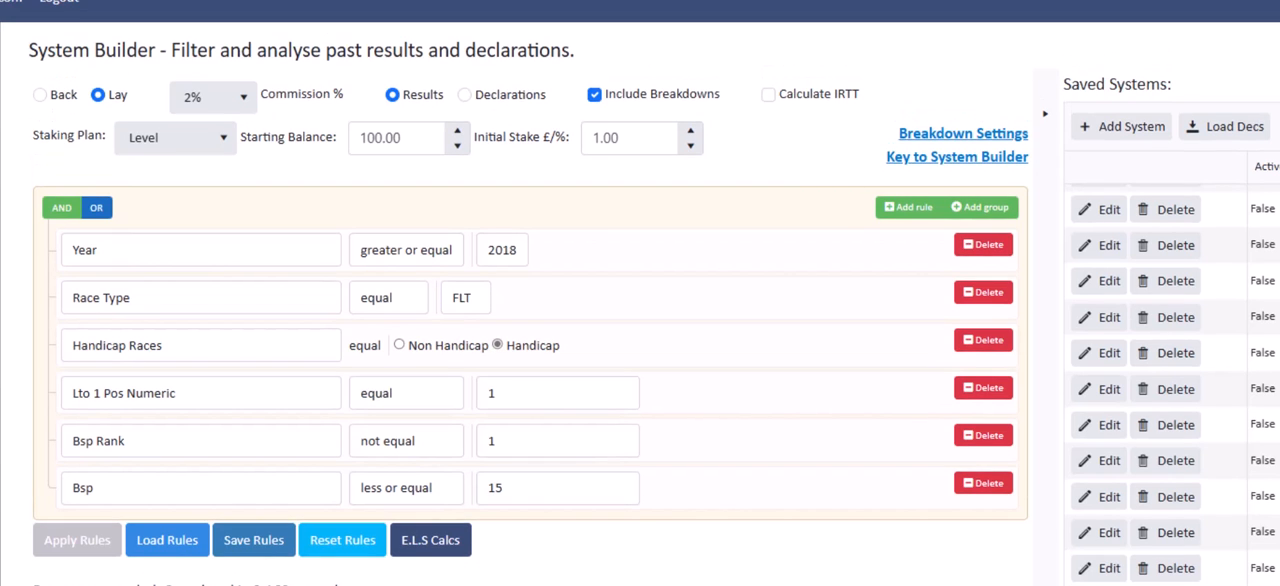
{"action": "scroll", "coordinate": [530, 300], "scroll_direction": "down", "scroll_amount": 4}
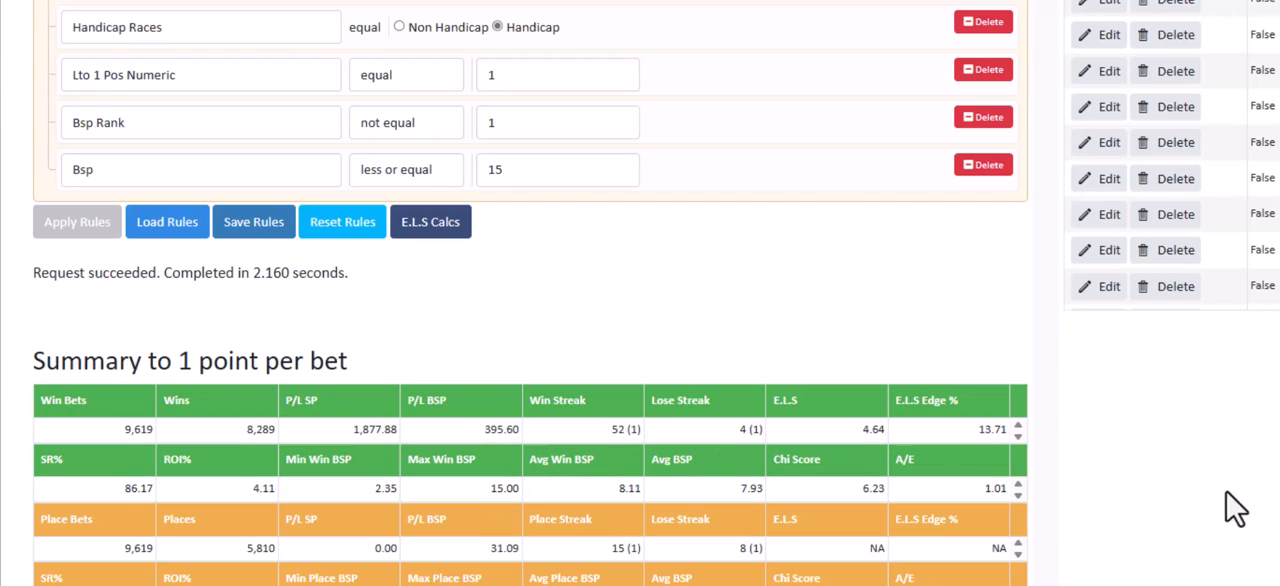
{"action": "scroll", "coordinate": [915, 460], "scroll_direction": "up", "scroll_amount": 3}
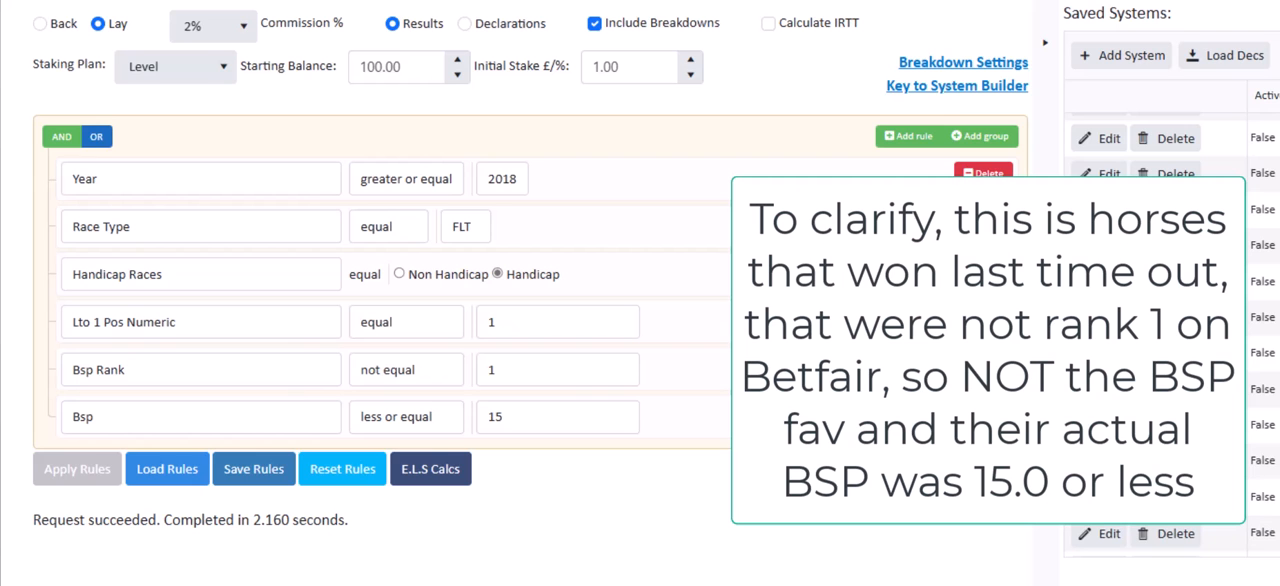
{"action": "scroll", "coordinate": [530, 300], "scroll_direction": "down", "scroll_amount": 3}
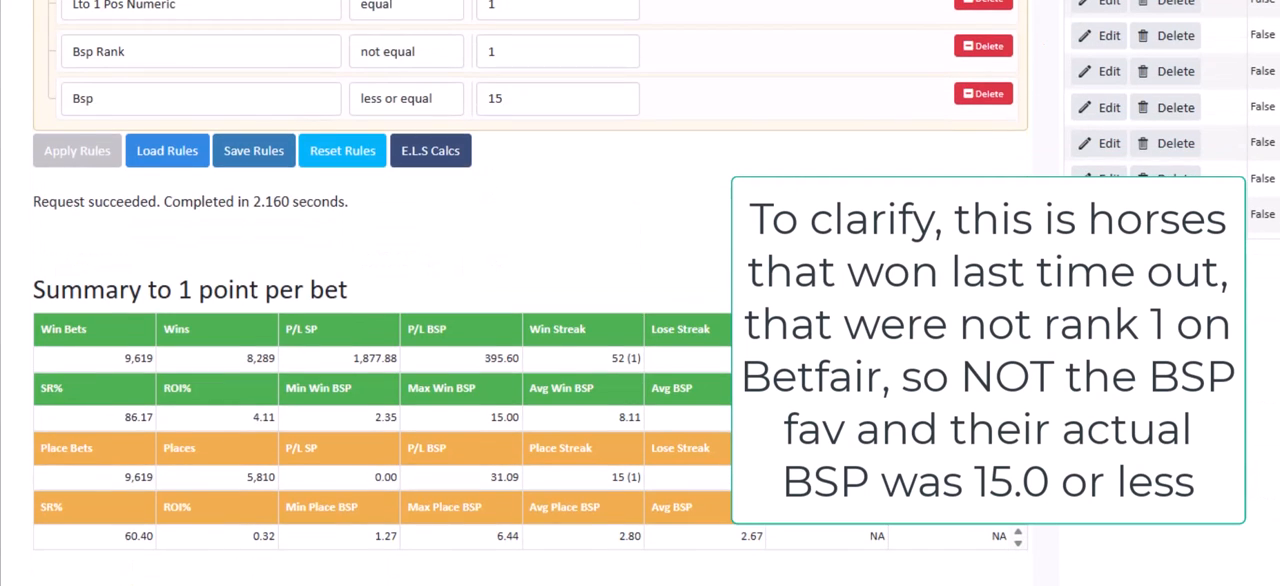
{"action": "scroll", "coordinate": [530, 300], "scroll_direction": "up", "scroll_amount": 3}
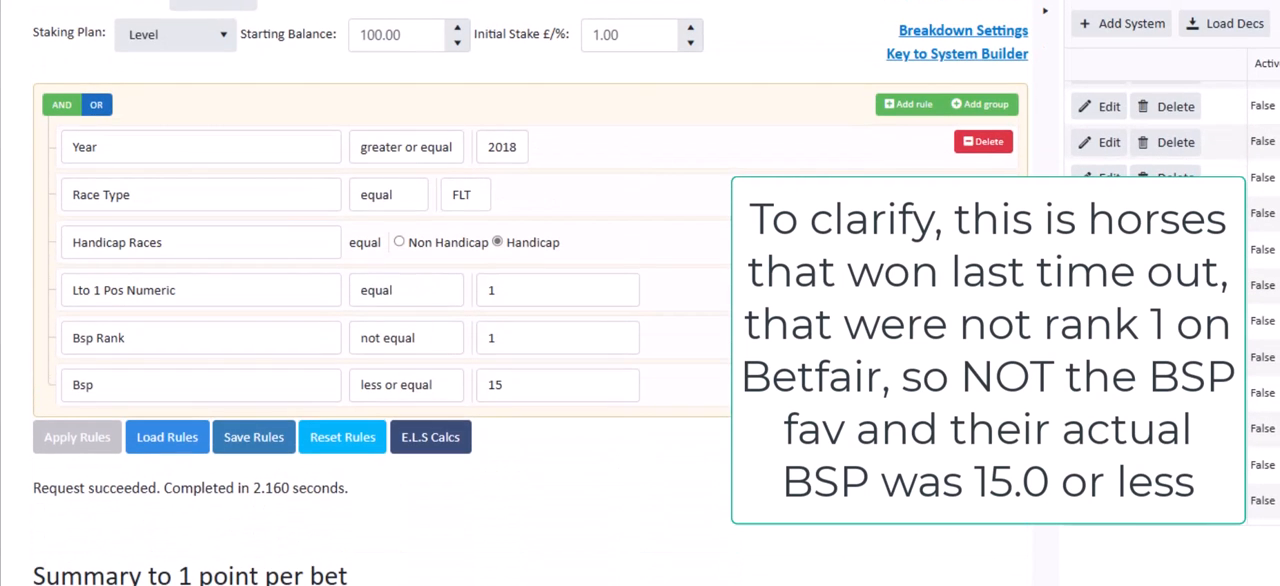
Add Horse Age and Race Distance to the System Builder breakdowns in the settings and save them
{"action": "scroll", "coordinate": [1010, 165], "scroll_direction": "up", "scroll_amount": 1}
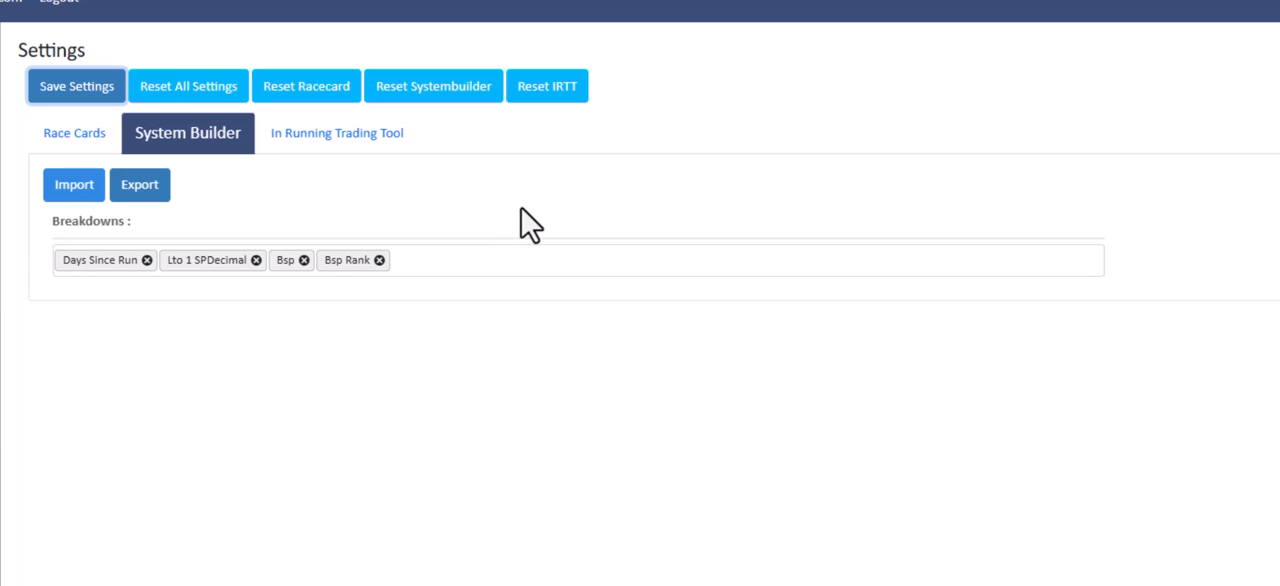
{"action": "left_click", "coordinate": [535, 260]}
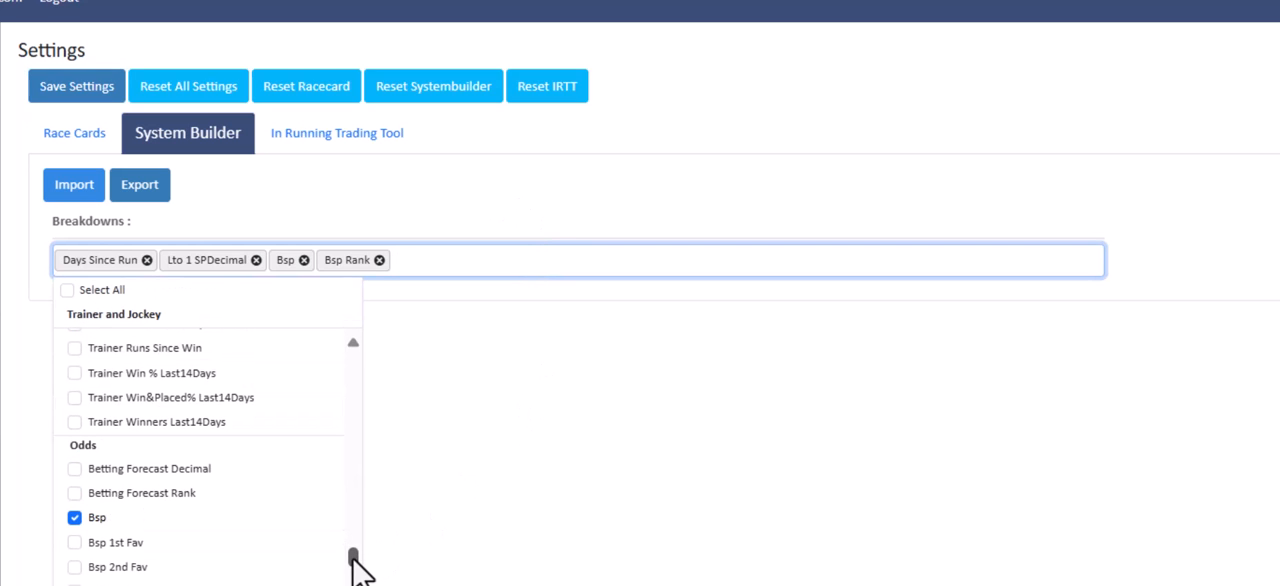
{"action": "left_click_drag", "start_coordinate": [352, 558], "coordinate": [355, 390]}
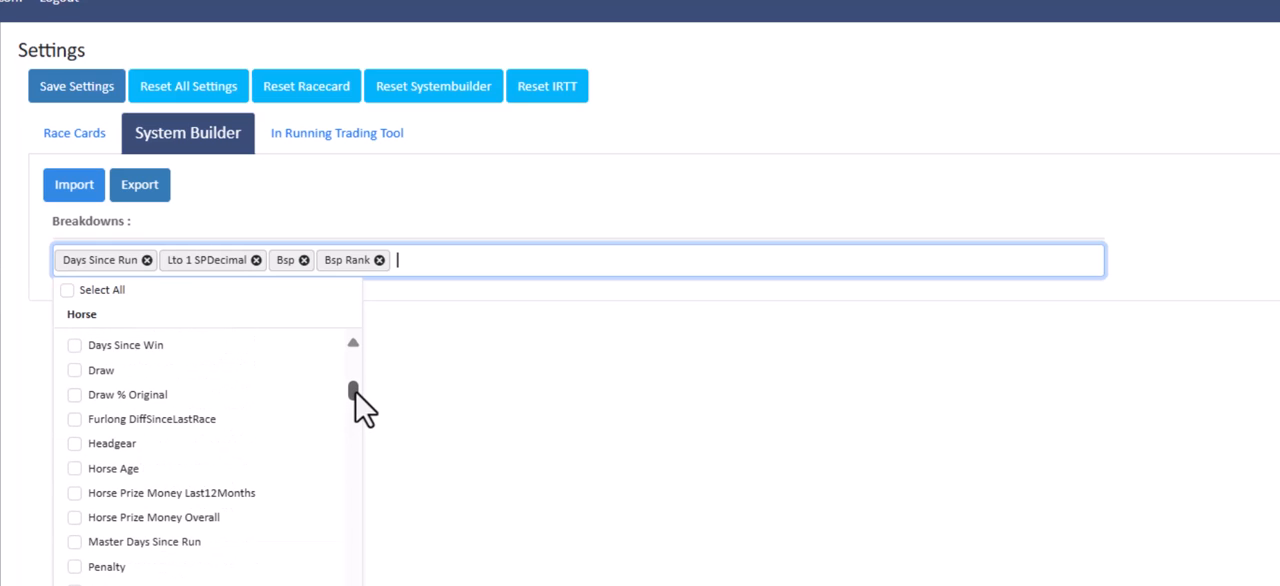
{"action": "left_click", "coordinate": [79, 470]}
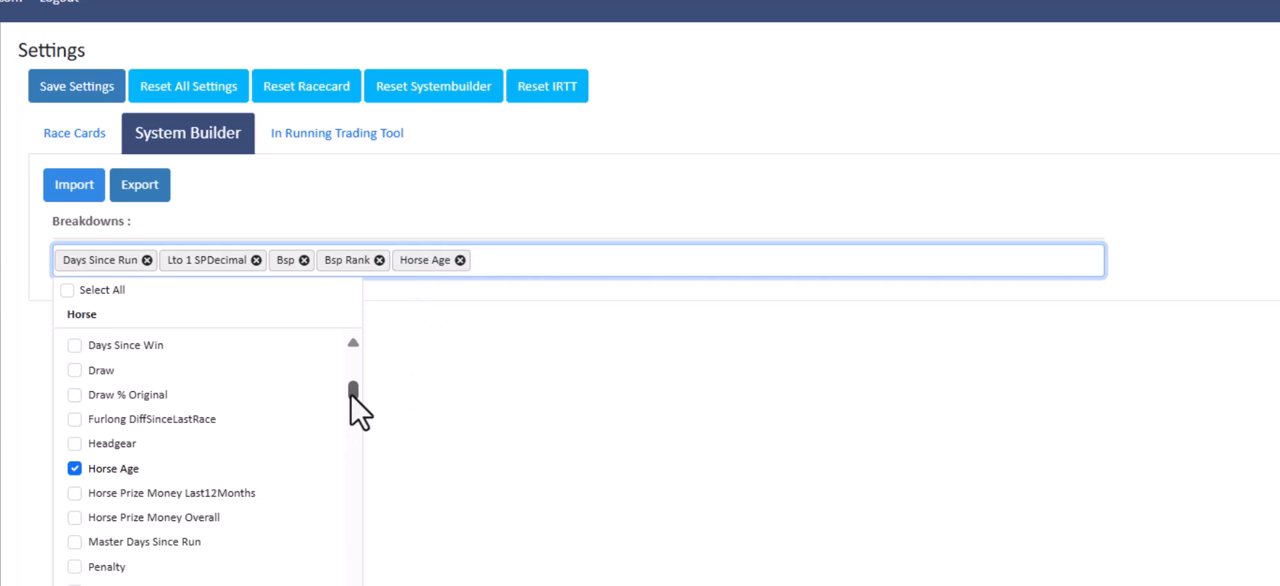
{"action": "left_click_drag", "start_coordinate": [355, 405], "coordinate": [355, 388]}
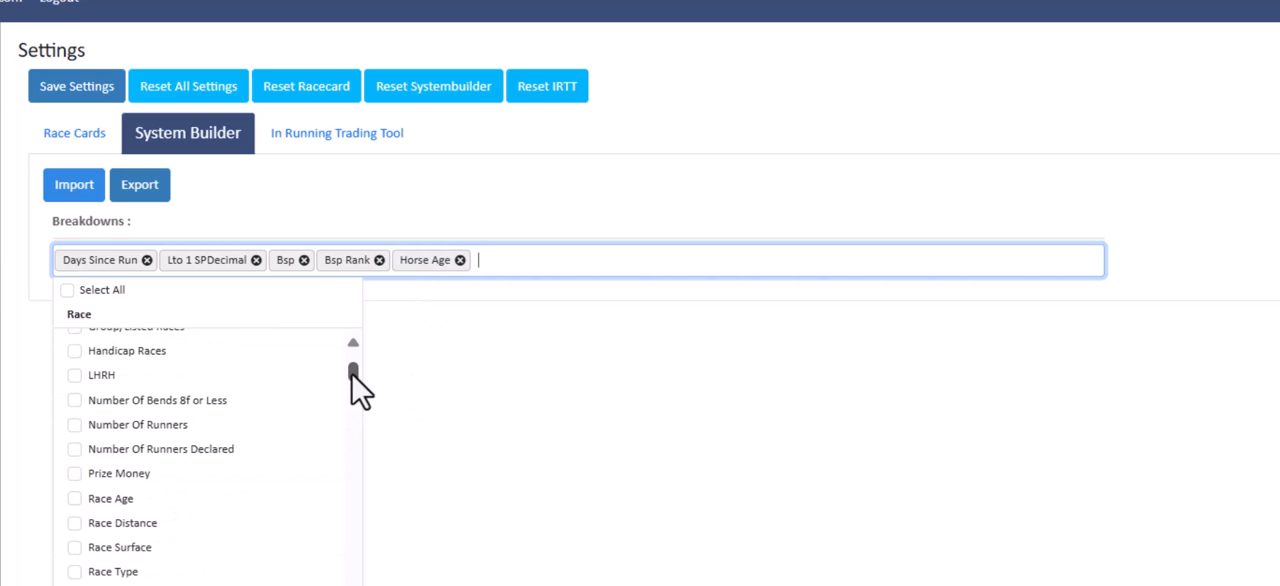
{"action": "left_click", "coordinate": [74, 524]}
{"action": "left_click", "coordinate": [518, 432]}
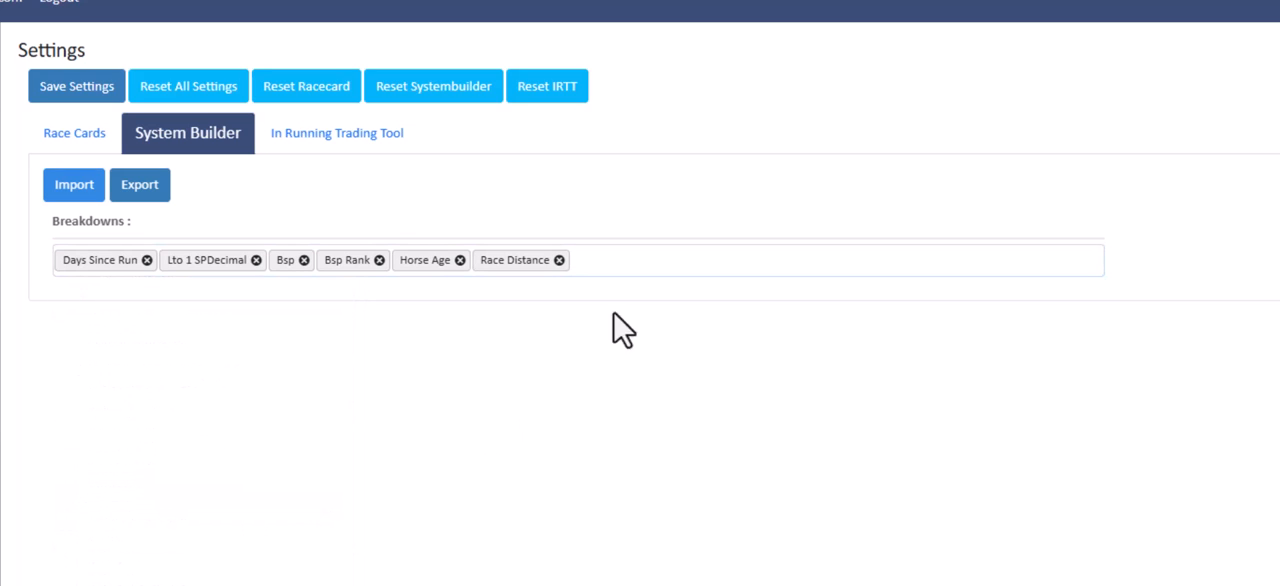
{"action": "left_click", "coordinate": [63, 90]}
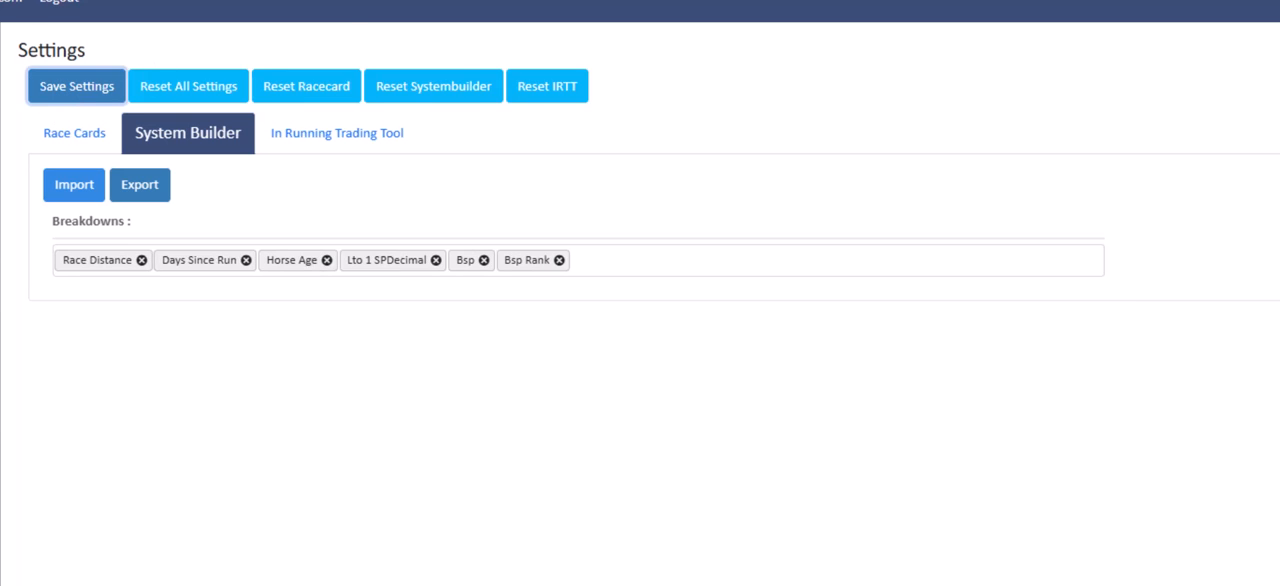
Reapply the rules in the System Builder and examine the Race Distance, Days Since Run and Horse Age breakdown tables
{"action": "key", "text": "ctrl+shift+Tab"}
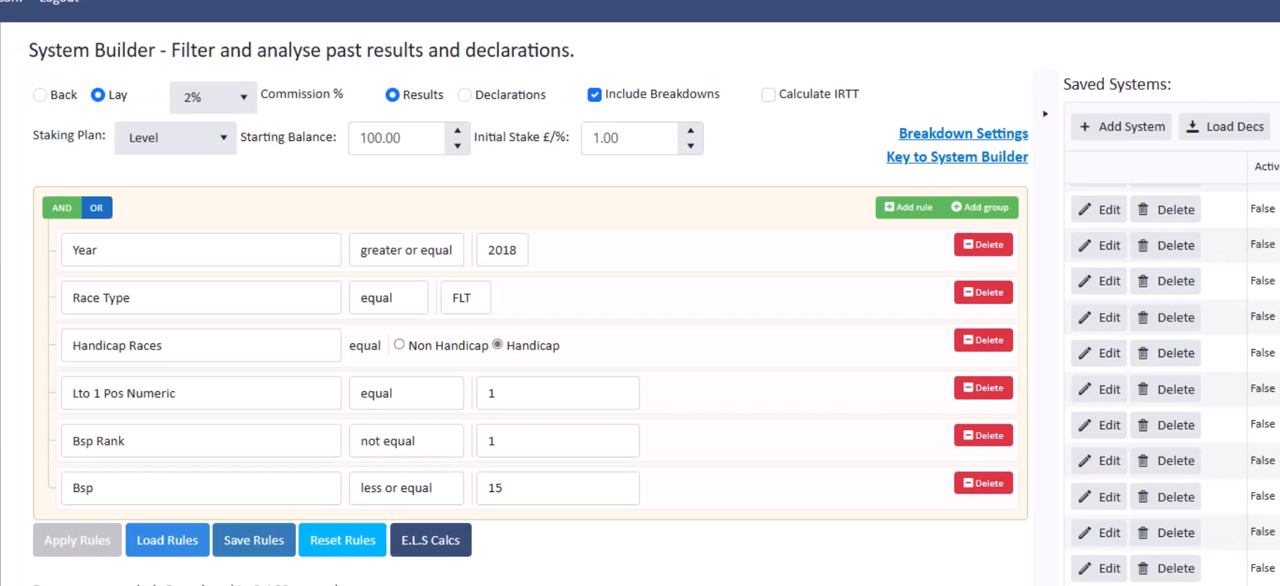
{"action": "left_click", "coordinate": [80, 541]}
{"action": "scroll", "coordinate": [530, 300], "scroll_direction": "down", "scroll_amount": 6}
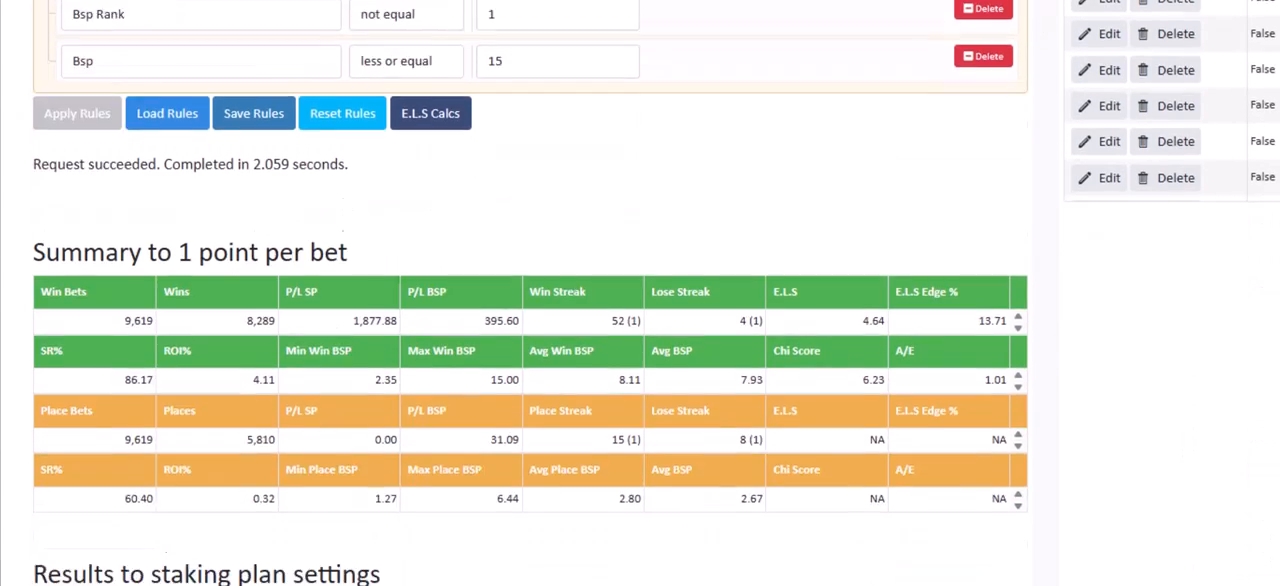
{"action": "scroll", "coordinate": [530, 300], "scroll_direction": "down", "scroll_amount": 10}
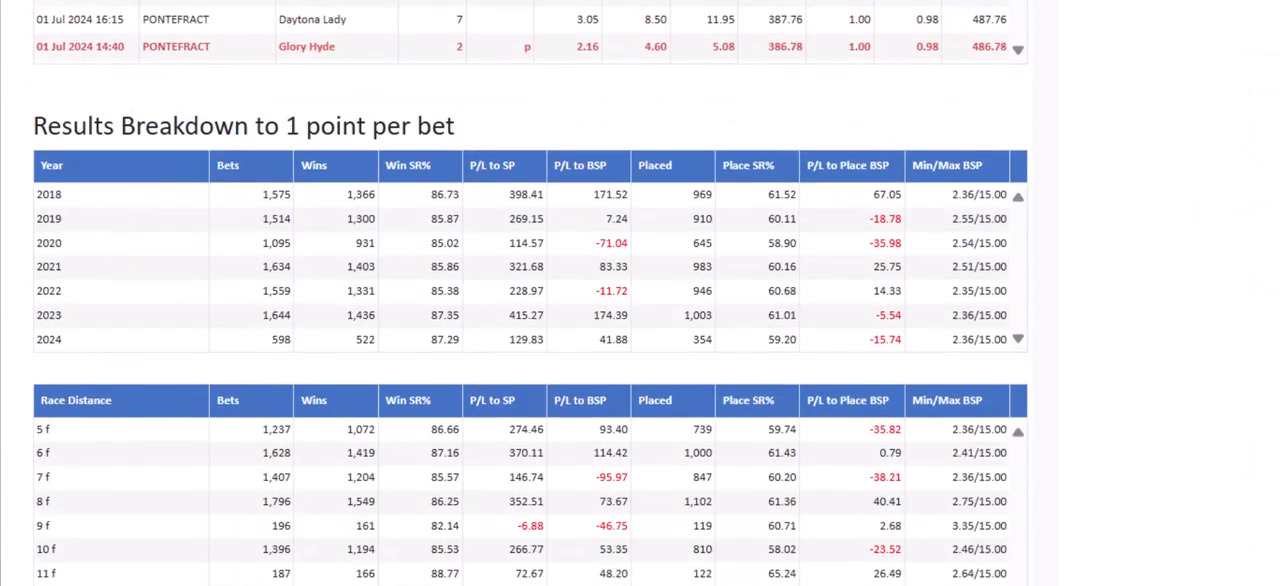
{"action": "scroll", "coordinate": [530, 300], "scroll_direction": "down", "scroll_amount": 2}
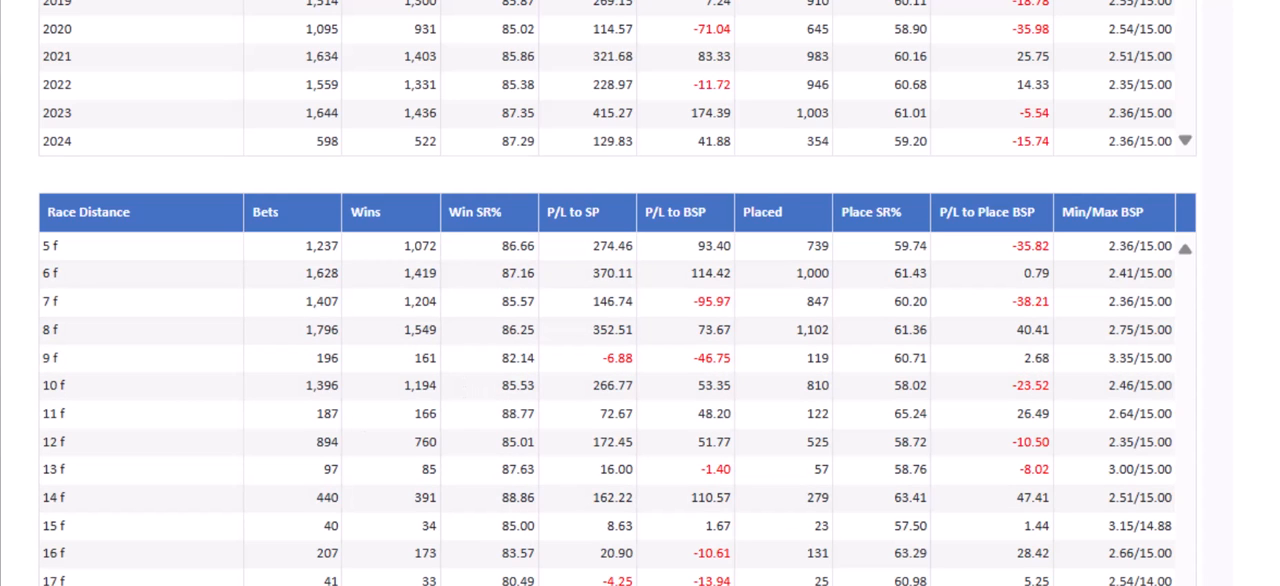
{"action": "scroll", "coordinate": [617, 293], "scroll_direction": "down", "scroll_amount": 6}
{"action": "scroll", "coordinate": [617, 293], "scroll_direction": "down", "scroll_amount": 2}
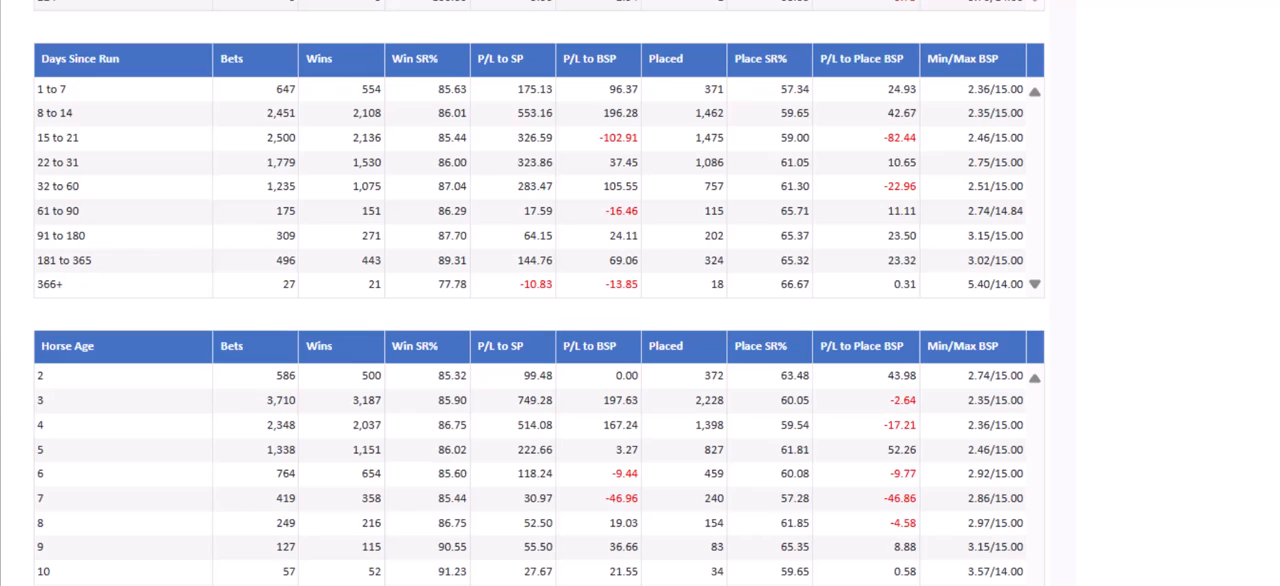
Add BHA Diff To Last Race to the System Builder breakdowns in the settings and save them
{"action": "scroll", "coordinate": [540, 293], "scroll_direction": "up", "scroll_amount": 15}
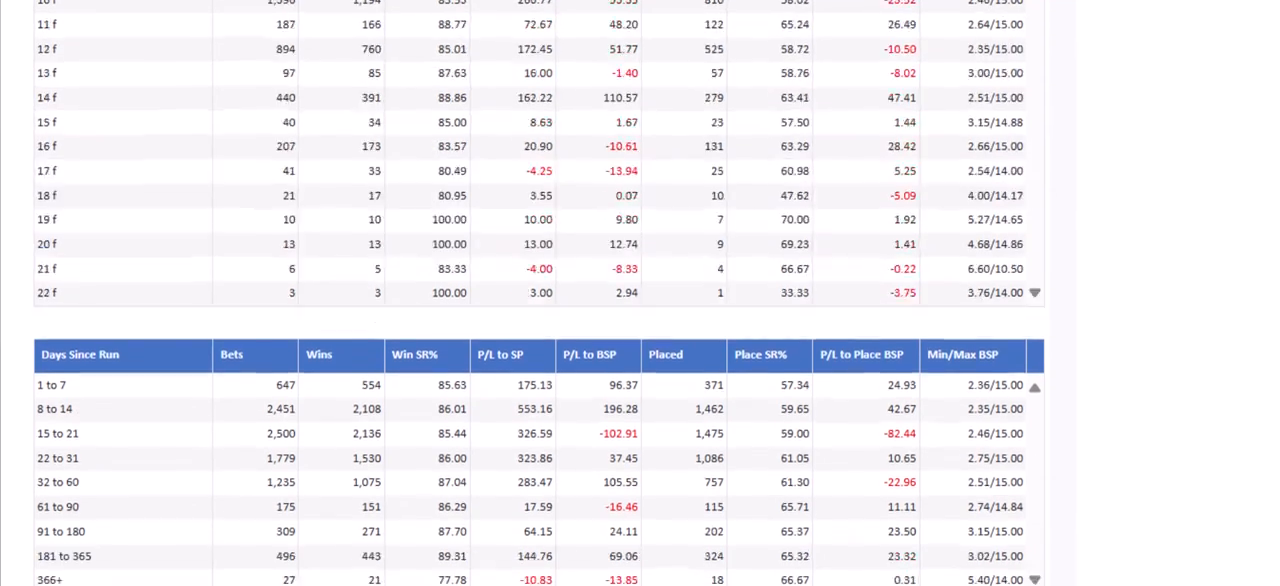
{"action": "scroll", "coordinate": [540, 293], "scroll_direction": "up", "scroll_amount": 15}
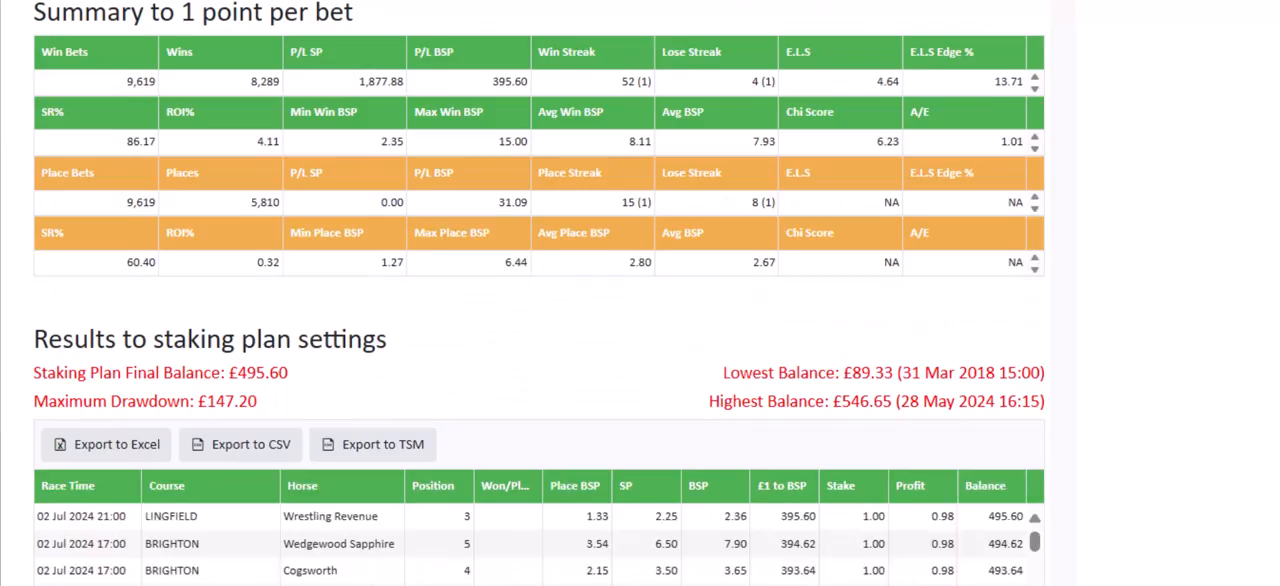
{"action": "scroll", "coordinate": [540, 293], "scroll_direction": "up", "scroll_amount": 1}
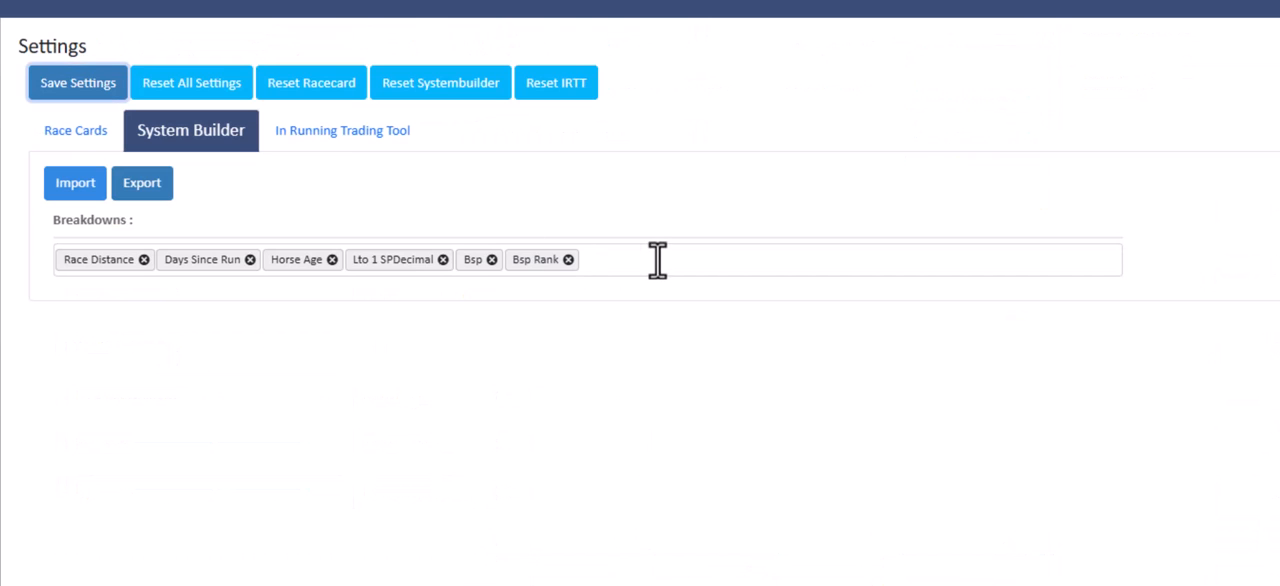
{"action": "left_click", "coordinate": [657, 260]}
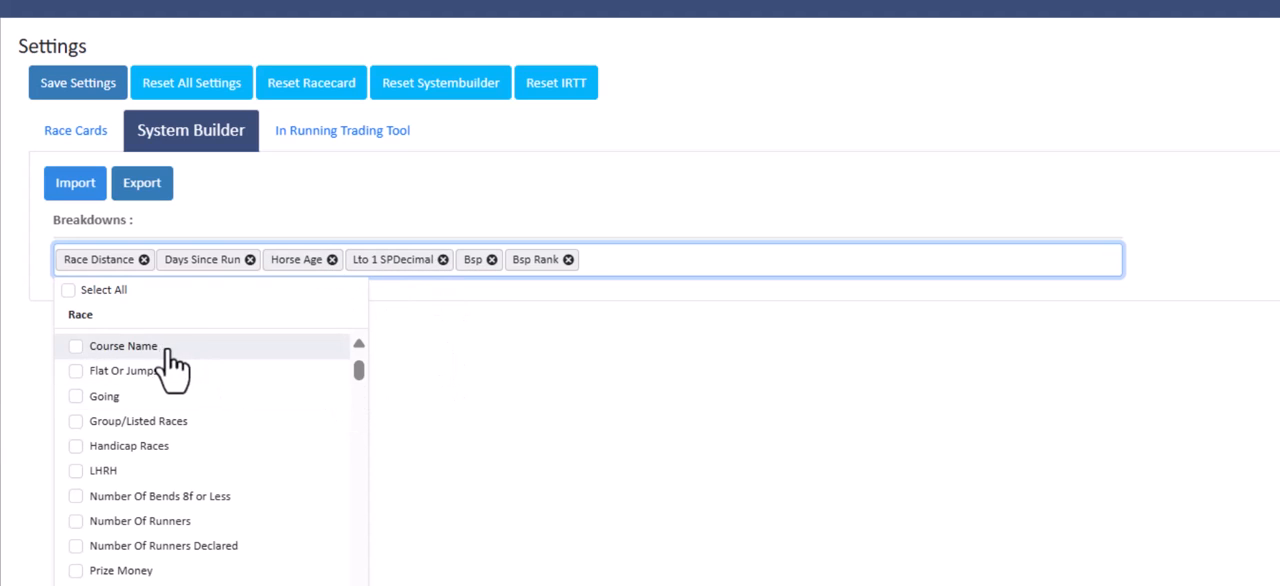
{"action": "left_click_drag", "start_coordinate": [355, 376], "coordinate": [357, 393]}
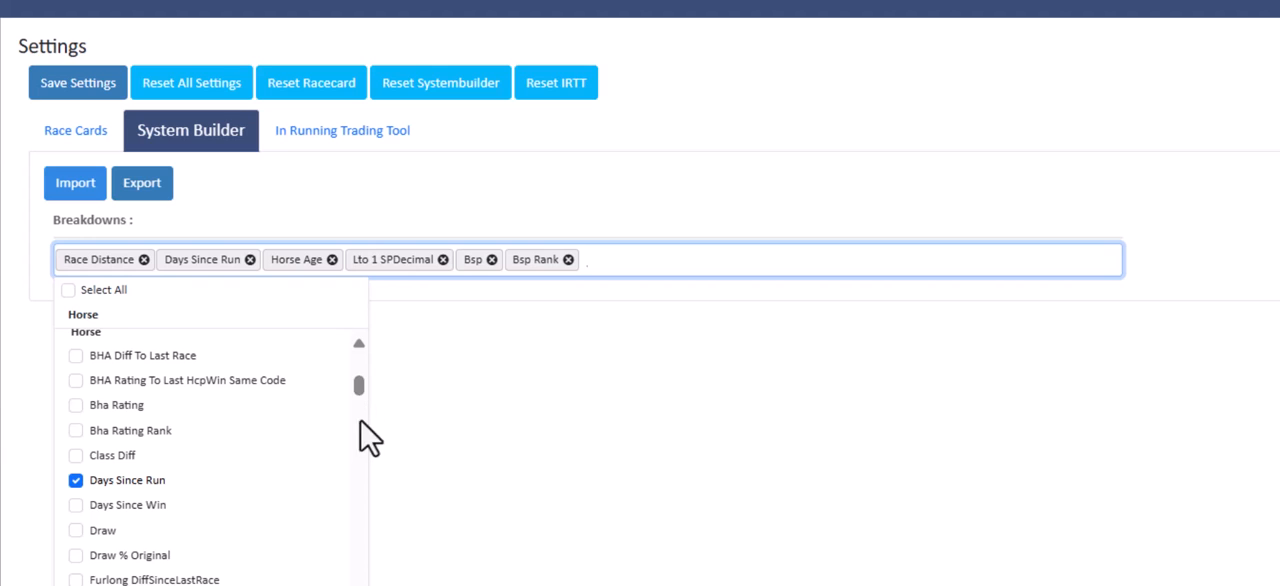
{"action": "left_click", "coordinate": [80, 370]}
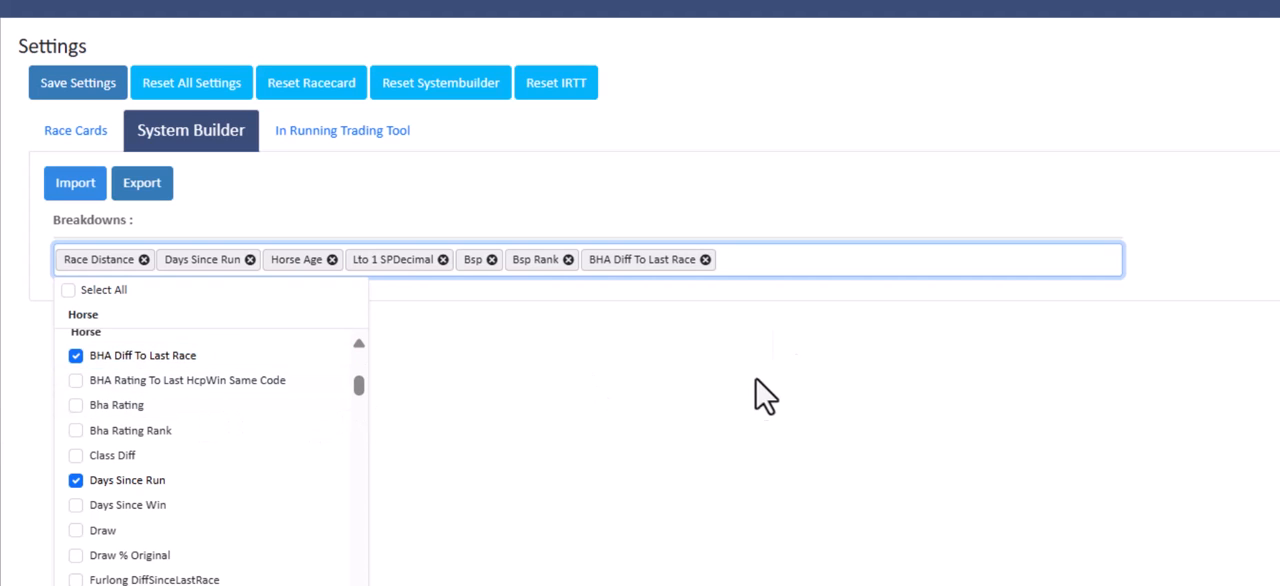
{"action": "left_click", "coordinate": [760, 265]}
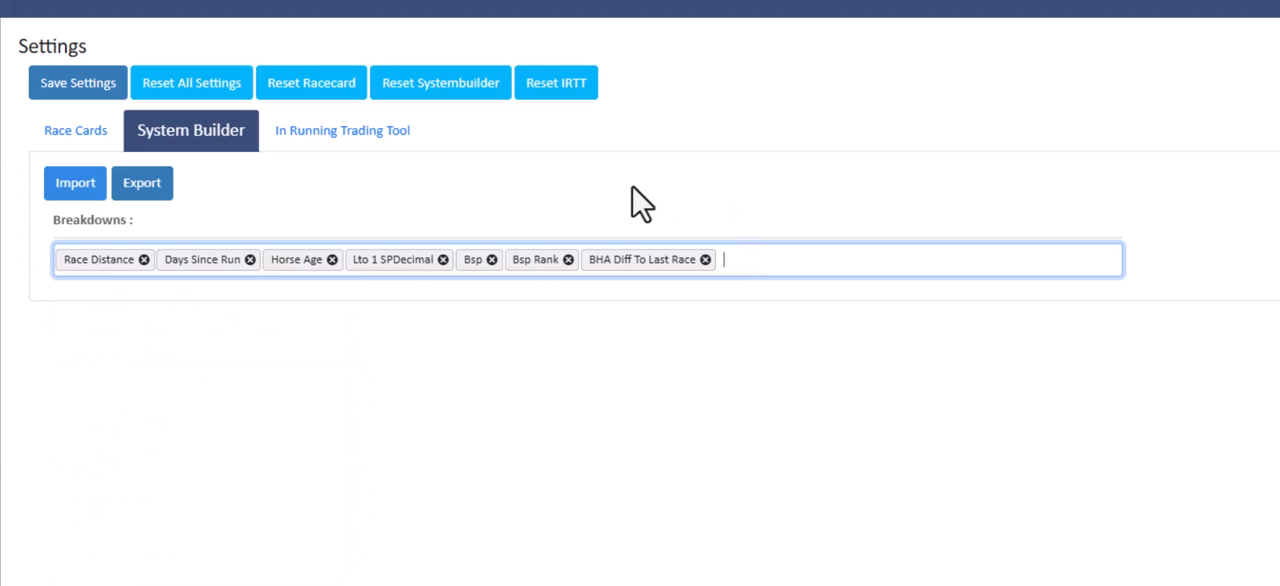
{"action": "left_click", "coordinate": [76, 94]}
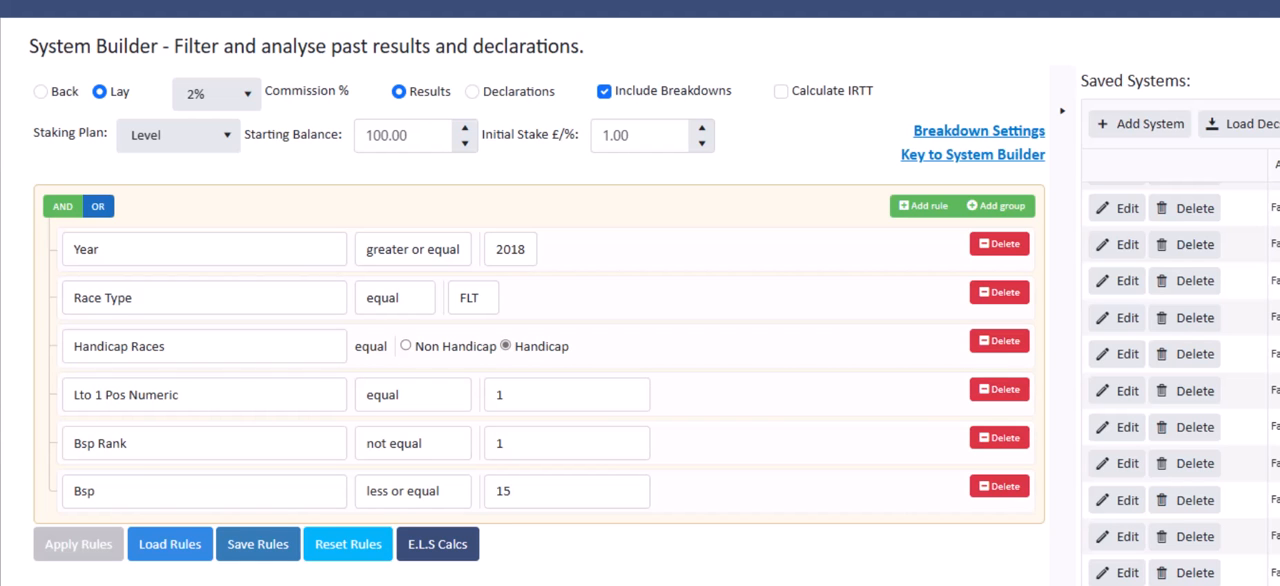
Examine the BHA Diff To Last Race breakdown table, comparing strike rates and BSP profit across the rating differences
{"action": "scroll", "coordinate": [539, 300], "scroll_direction": "down", "scroll_amount": 13}
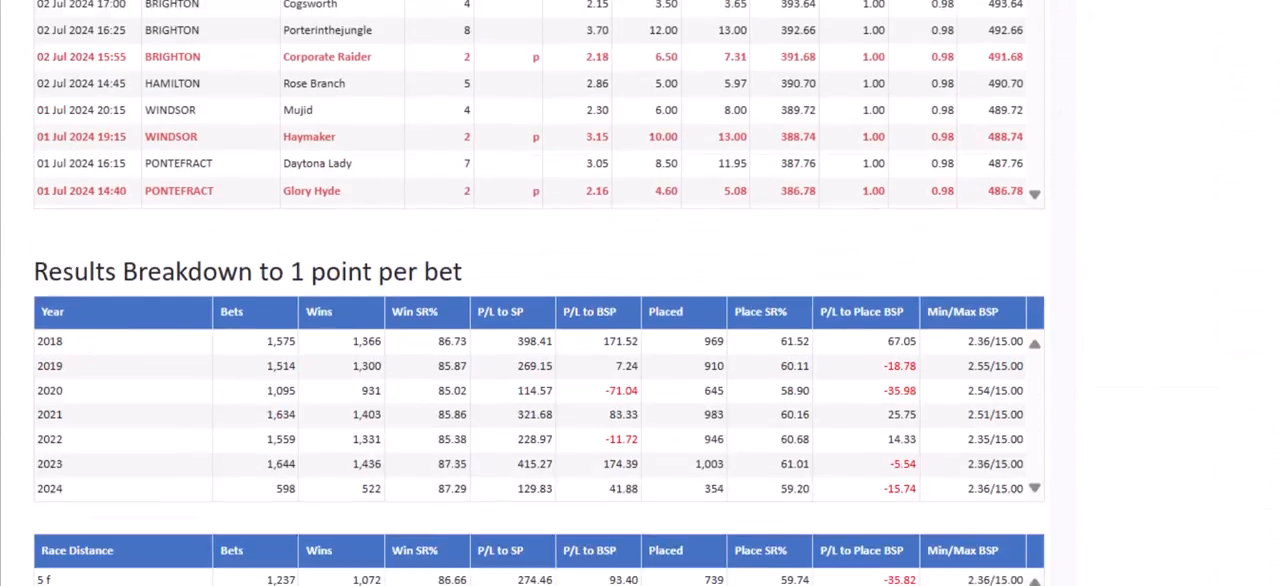
{"action": "scroll", "coordinate": [540, 293], "scroll_direction": "down", "scroll_amount": 8}
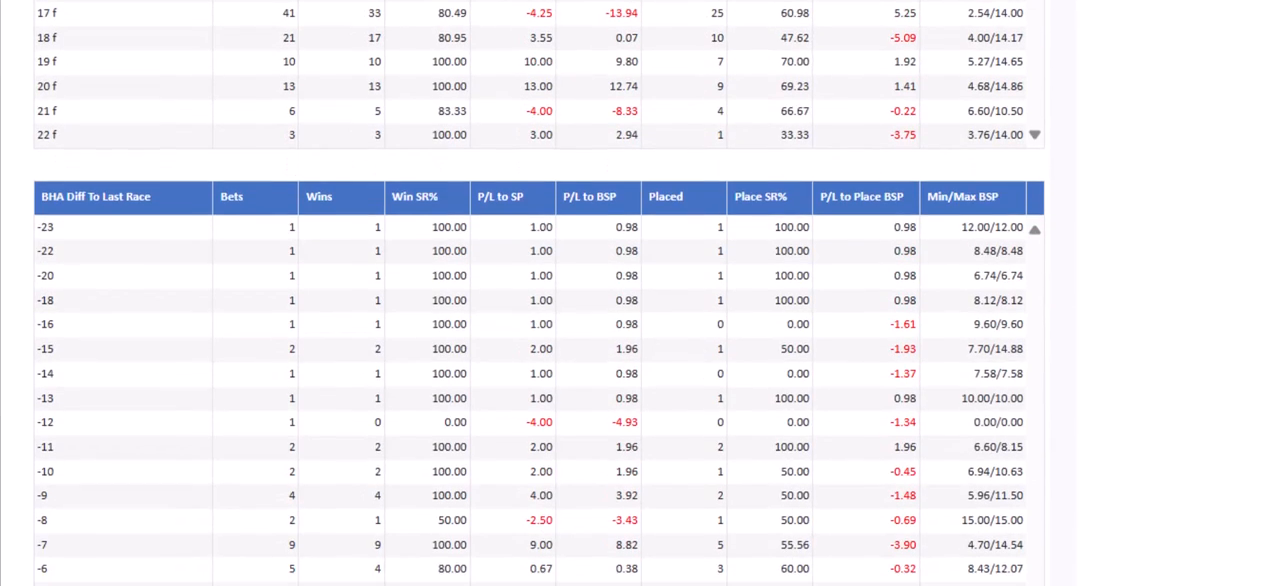
{"action": "scroll", "coordinate": [540, 300], "scroll_direction": "down", "scroll_amount": 1}
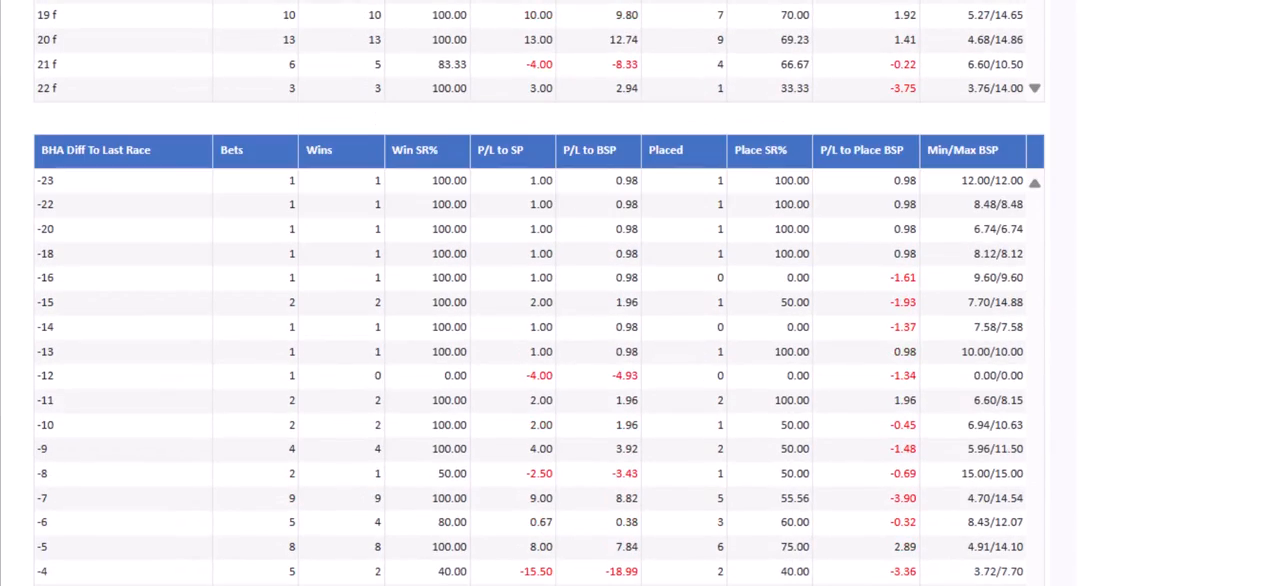
{"action": "scroll", "coordinate": [540, 300], "scroll_direction": "down", "scroll_amount": 6}
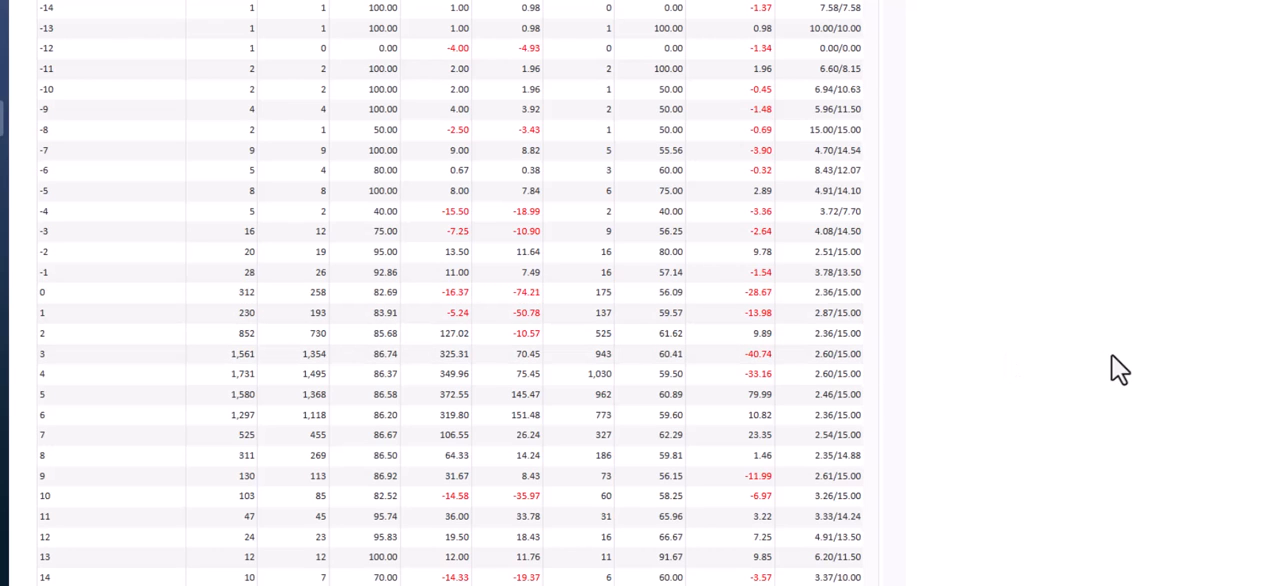
{"action": "scroll", "coordinate": [458, 293], "scroll_direction": "down", "scroll_amount": 1}
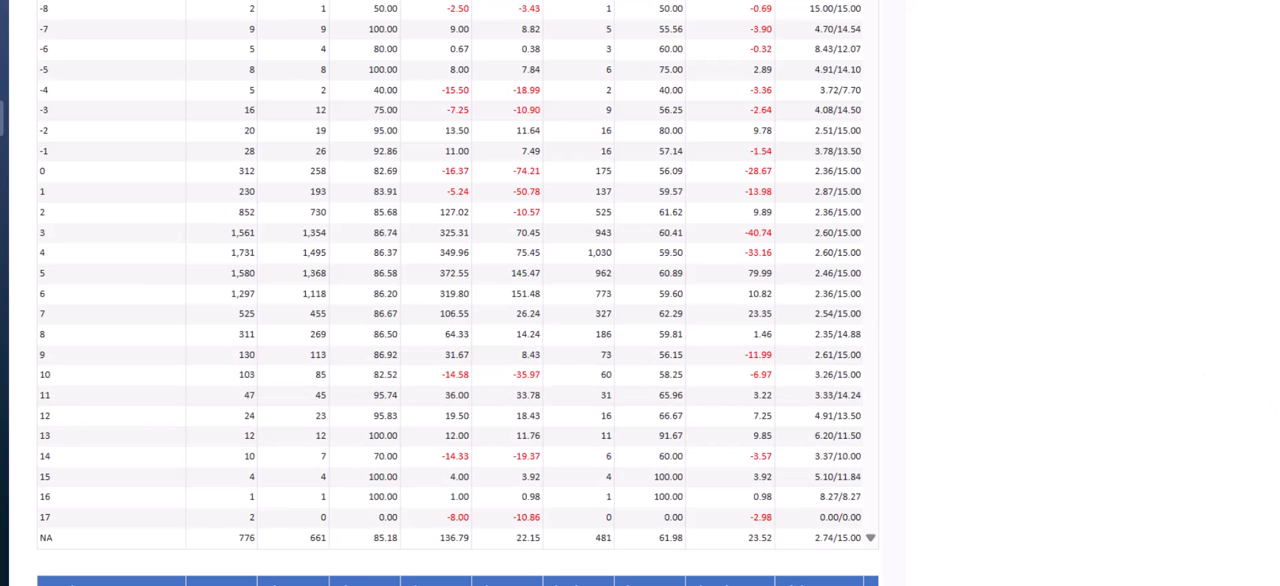
{"action": "scroll", "coordinate": [1275, 398], "scroll_direction": "up", "scroll_amount": 5}
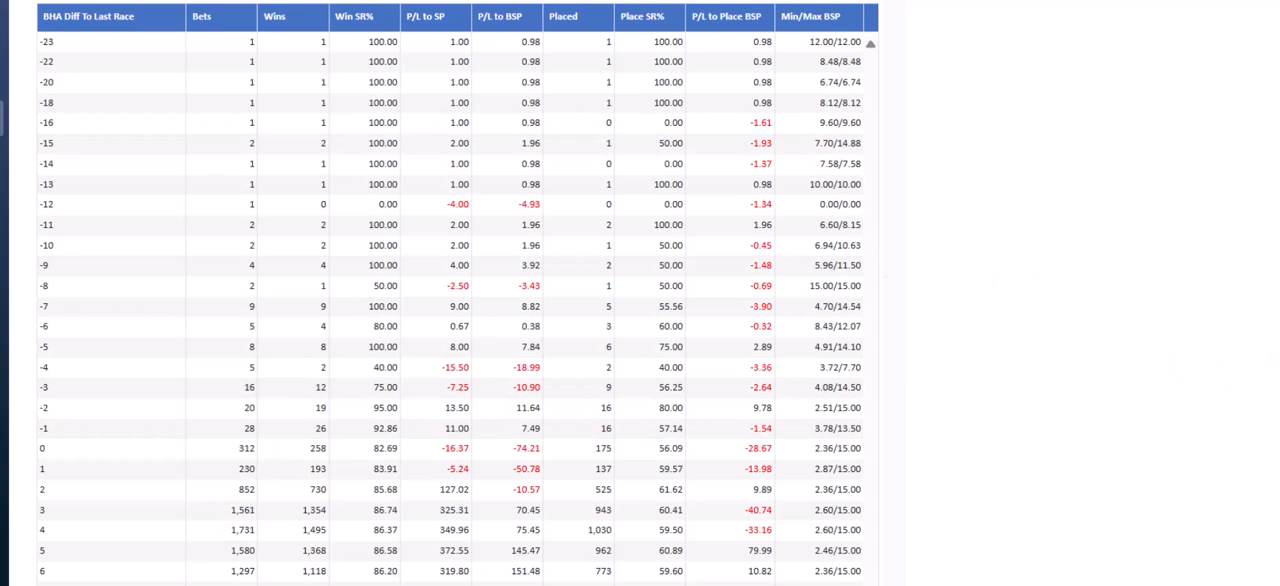
{"action": "scroll", "coordinate": [458, 293], "scroll_direction": "down", "scroll_amount": 6}
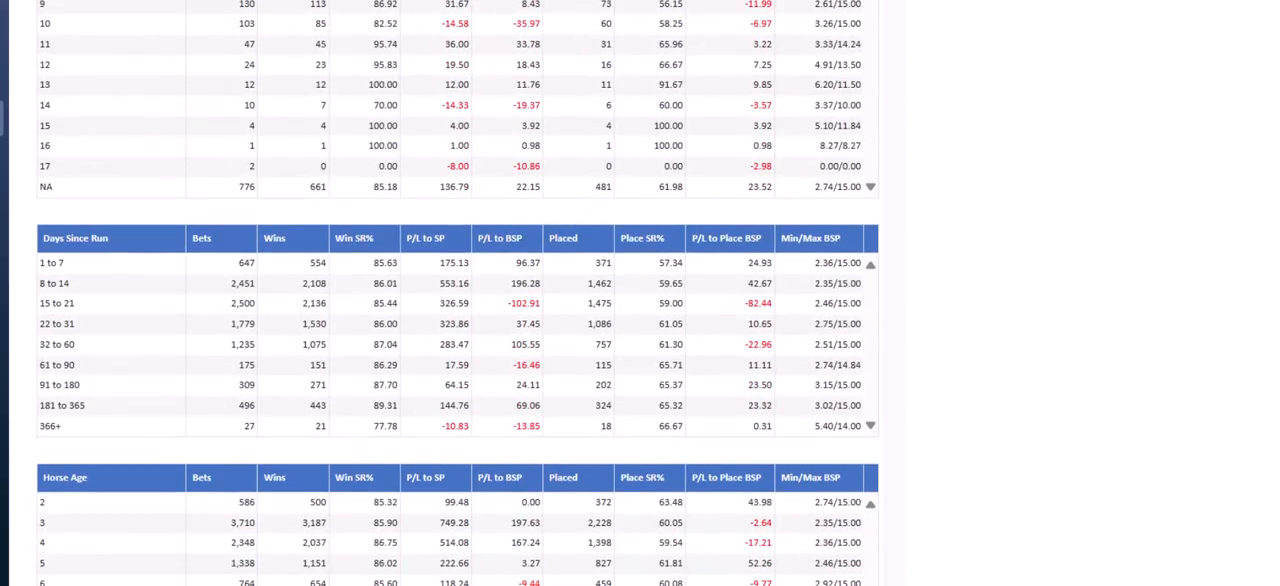
Add Going to the System Builder breakdowns in the settings and save them
{"action": "scroll", "coordinate": [458, 293], "scroll_direction": "up", "scroll_amount": 15}
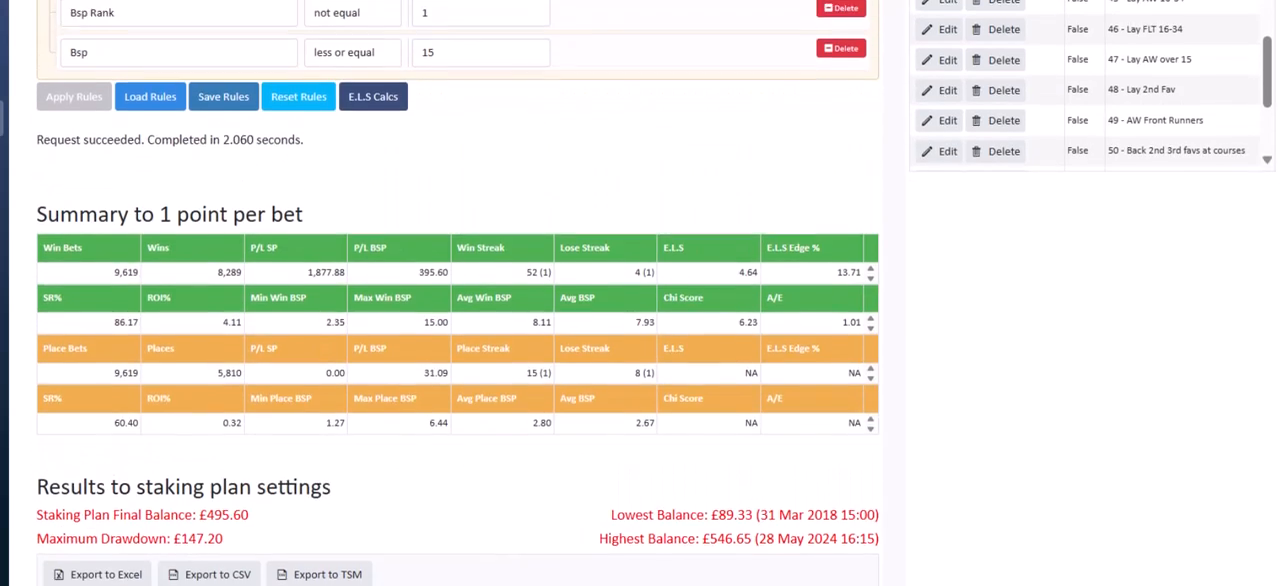
{"action": "scroll", "coordinate": [458, 293], "scroll_direction": "up", "scroll_amount": 3}
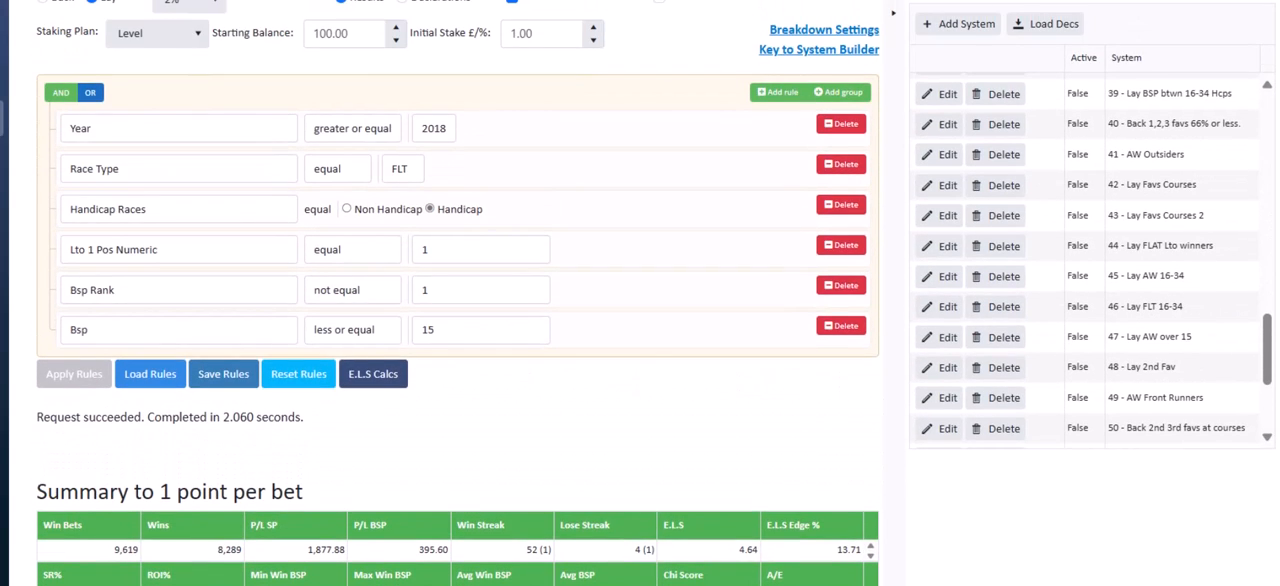
{"action": "scroll", "coordinate": [458, 293], "scroll_direction": "up", "scroll_amount": 1}
{"action": "scroll", "coordinate": [638, 296], "scroll_direction": "down", "scroll_amount": 1}
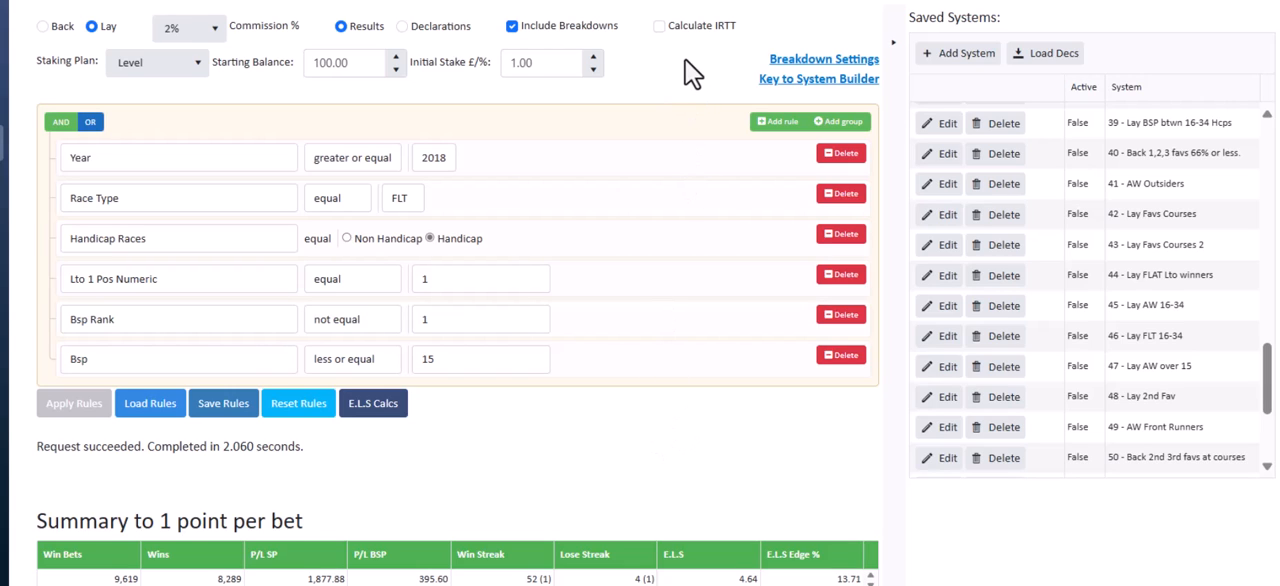
{"action": "left_click", "coordinate": [806, 62]}
{"action": "left_click", "coordinate": [648, 226]}
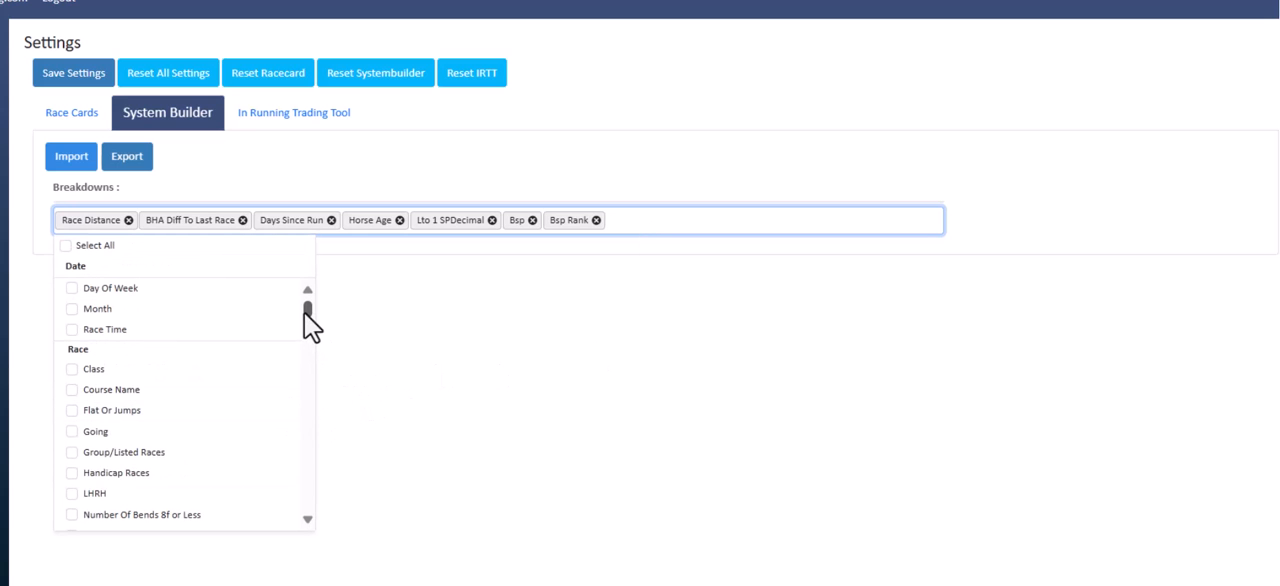
{"action": "left_click", "coordinate": [73, 432]}
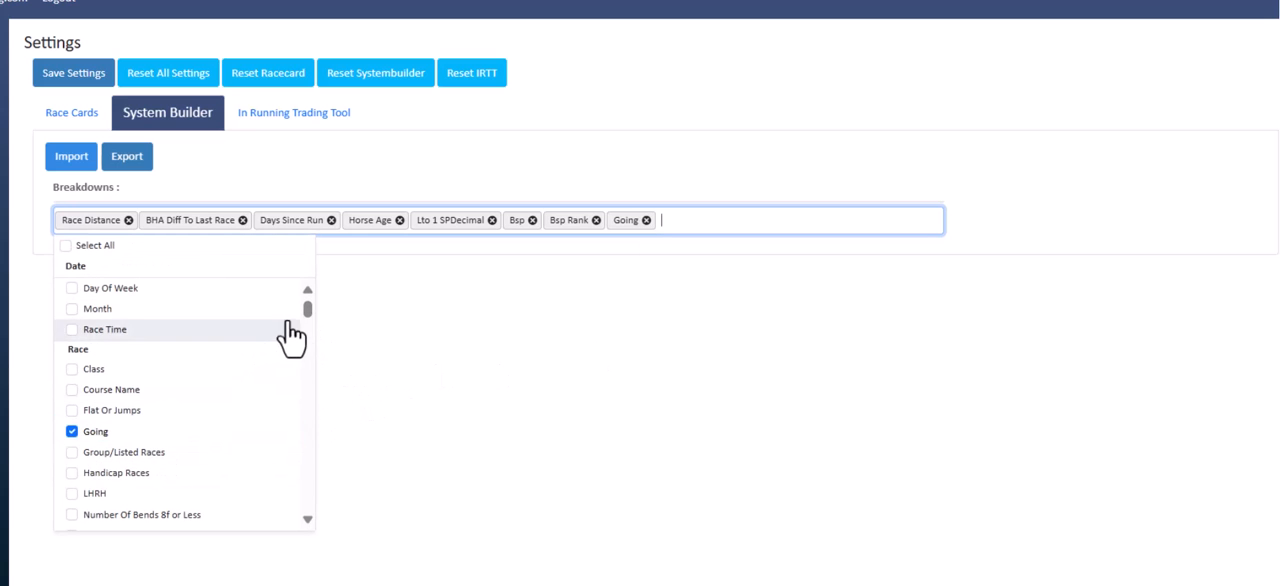
{"action": "mouse_move", "coordinate": [305, 310]}
{"action": "left_mouse_down"}
{"action": "mouse_move", "coordinate": [298, 428]}
{"action": "mouse_move", "coordinate": [300, 290]}
{"action": "left_mouse_up"}
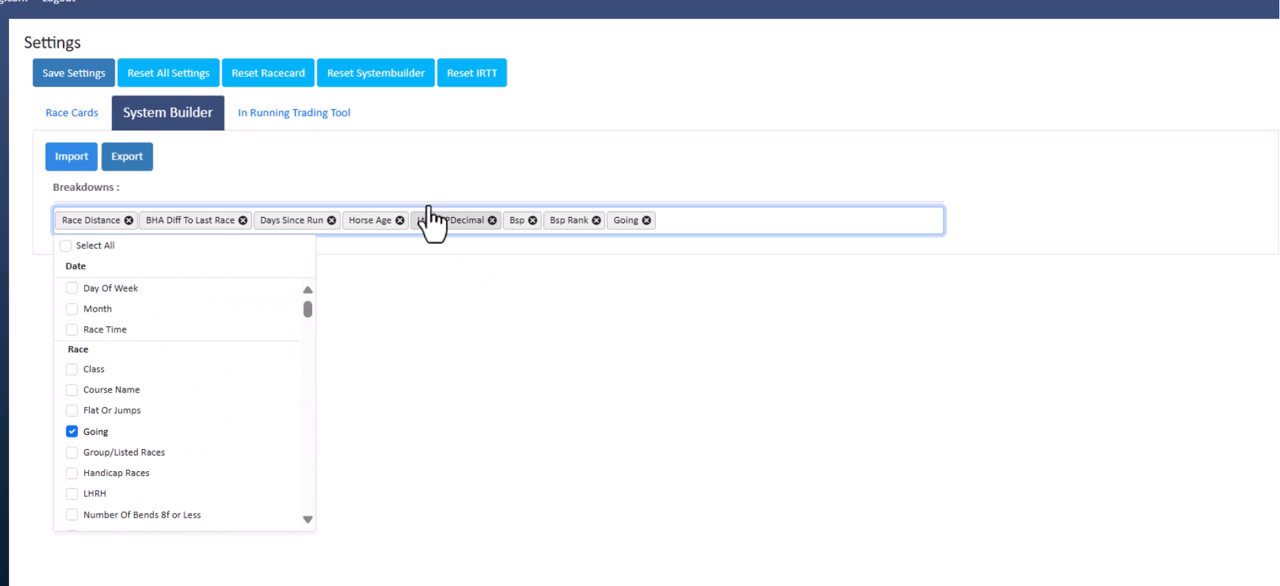
{"action": "left_click", "coordinate": [63, 77]}
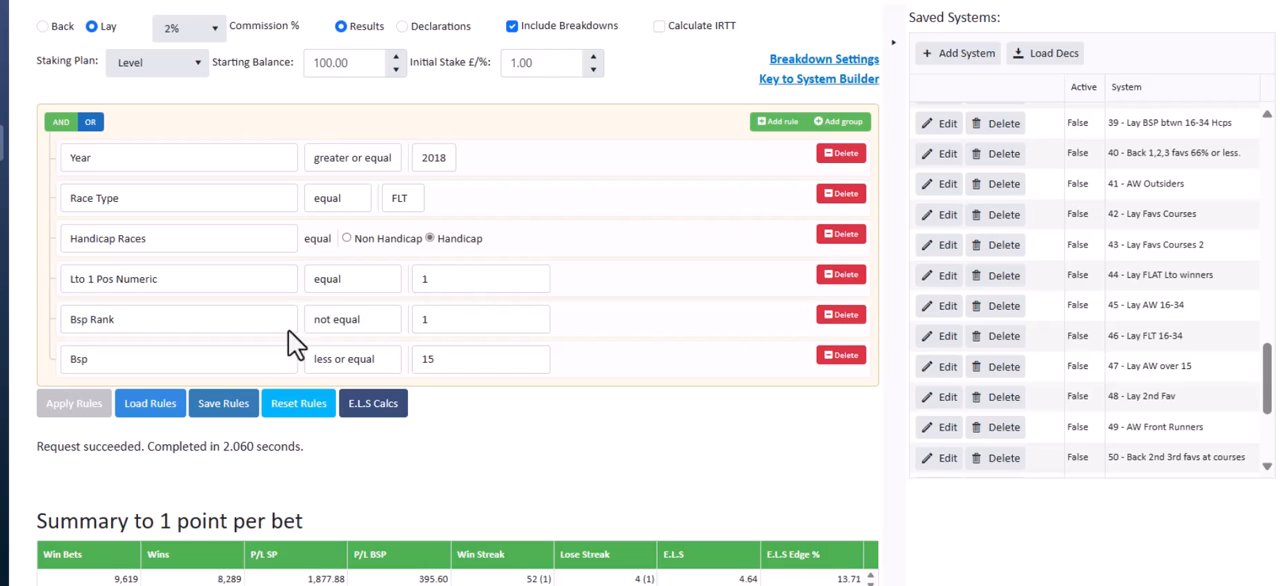
Reapply the six rules in the System Builder and examine the Going breakdown table
{"action": "left_click", "coordinate": [66, 410]}
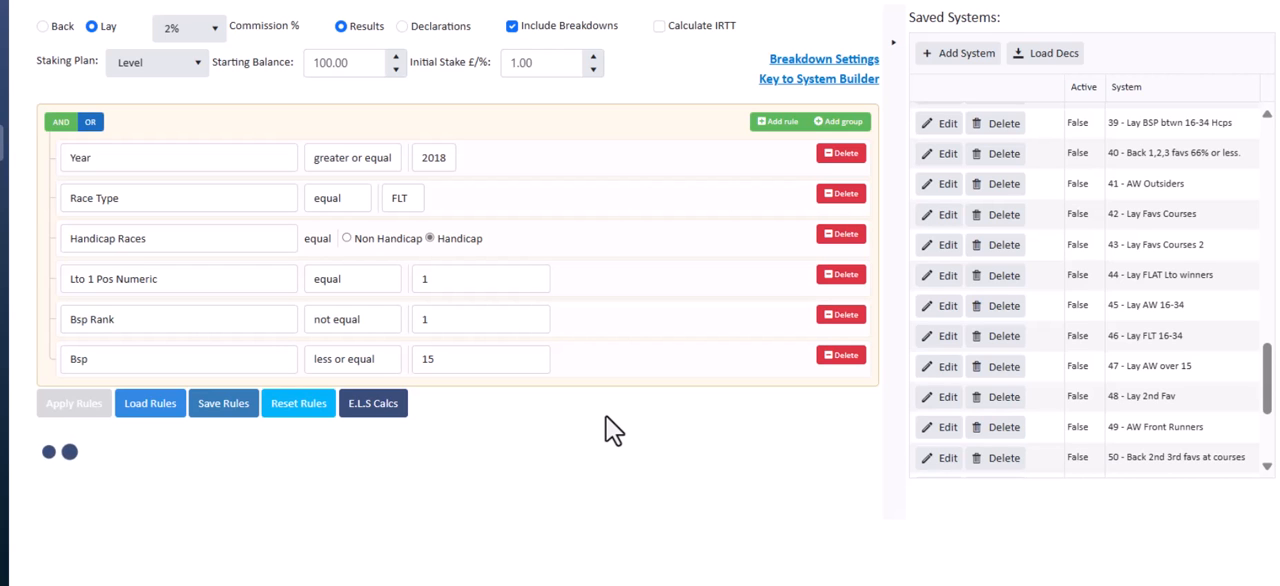
{"action": "scroll", "coordinate": [458, 293], "scroll_direction": "down", "scroll_amount": 10}
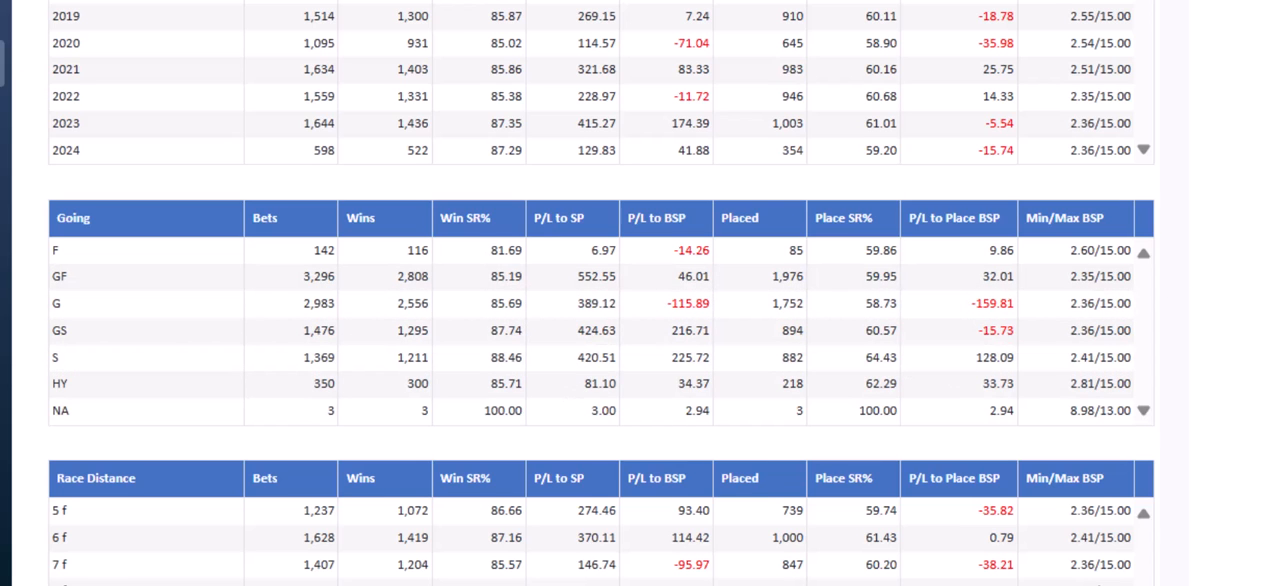
{"action": "scroll", "coordinate": [600, 300], "scroll_direction": "up", "scroll_amount": 15}
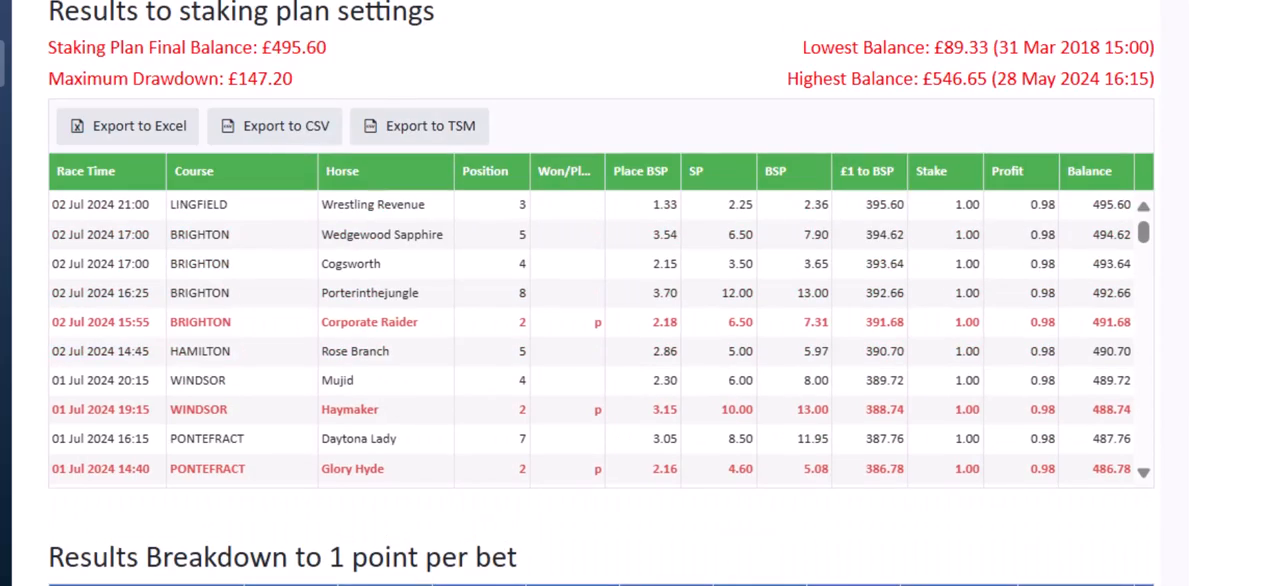
{"action": "scroll", "coordinate": [600, 300], "scroll_direction": "up", "scroll_amount": 6}
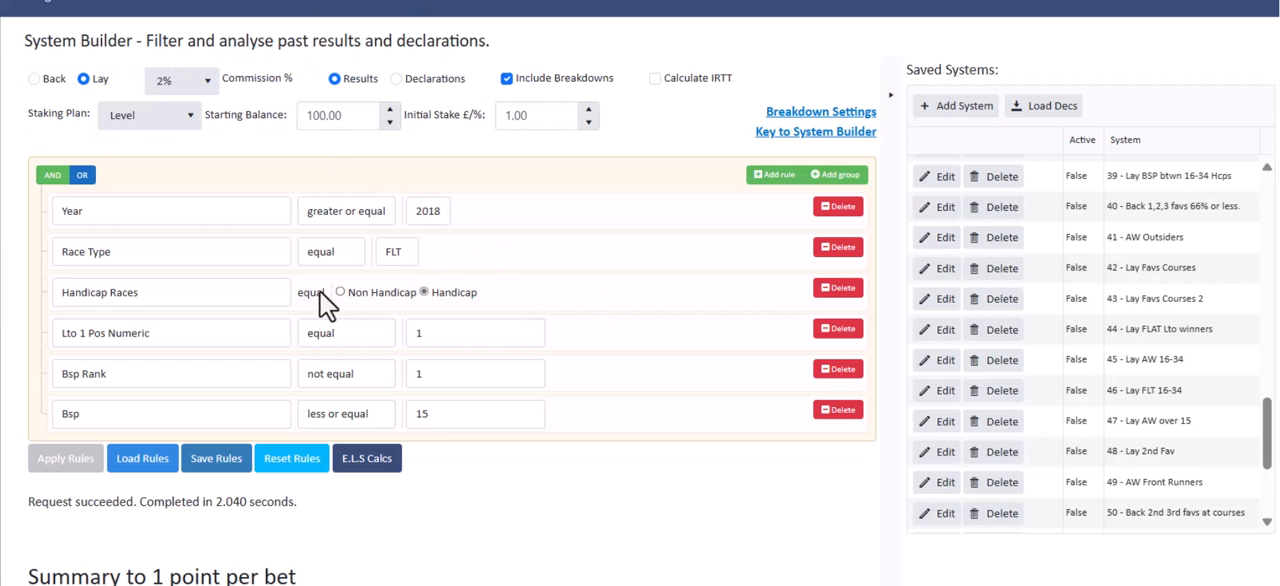
{"action": "left_click", "coordinate": [772, 175]}
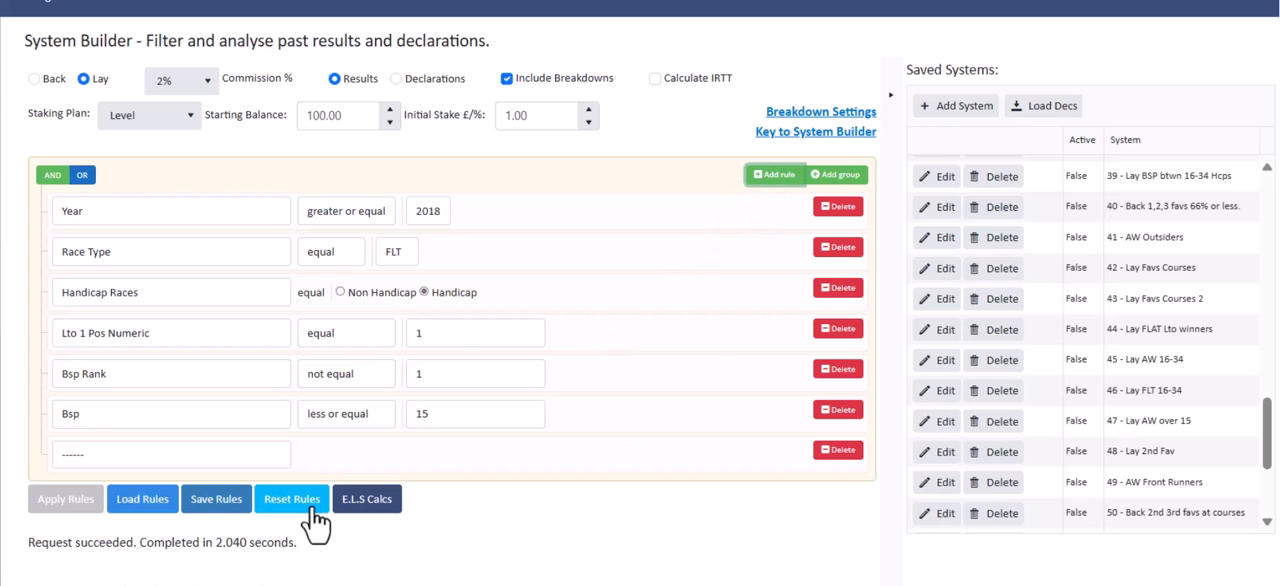
{"action": "left_click", "coordinate": [269, 451]}
{"action": "left_click_drag", "start_coordinate": [326, 166], "coordinate": [311, 137]}
{"action": "left_click", "coordinate": [632, 127]}
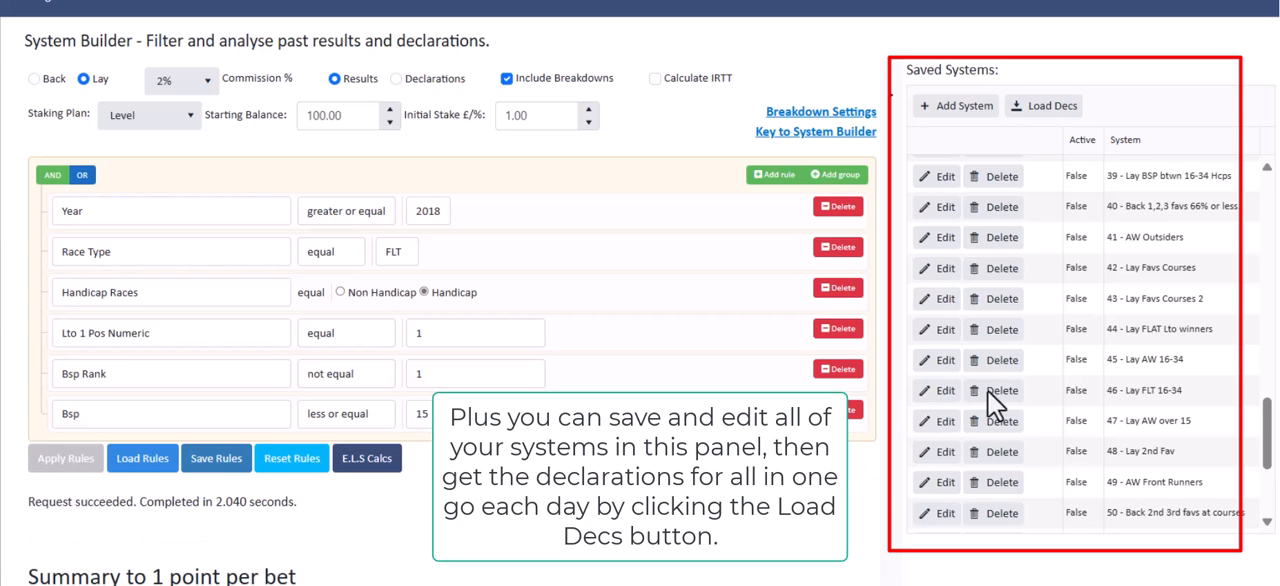
Review the one-point summary and the staking plan results for the six-rule lay system
{"action": "scroll", "coordinate": [640, 300], "scroll_direction": "down", "scroll_amount": 2}
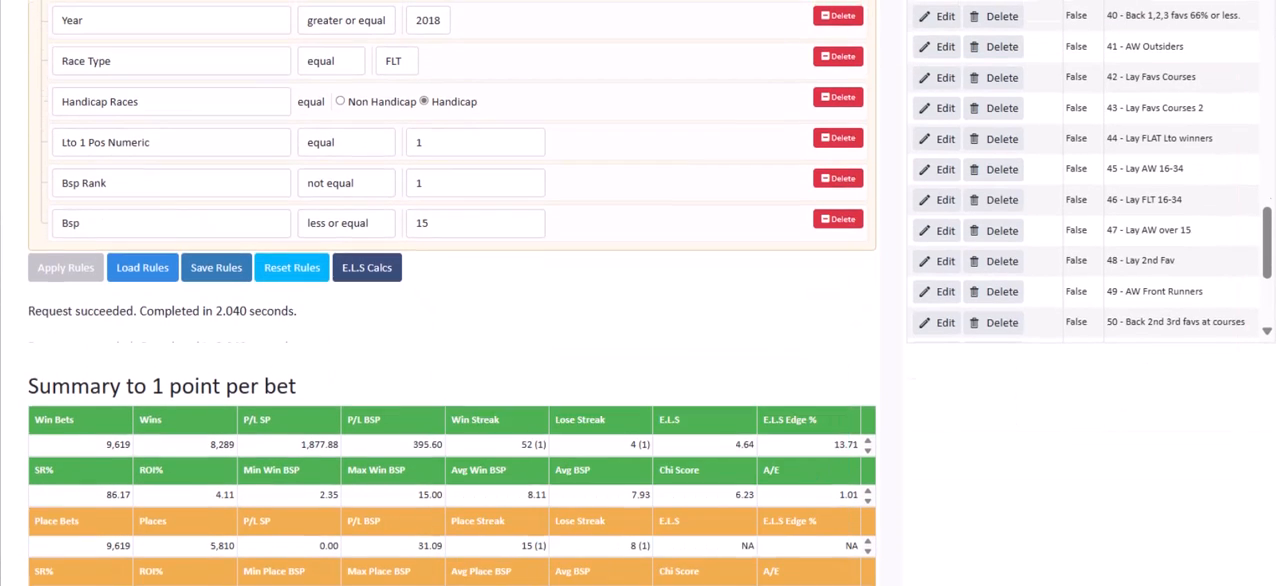
{"action": "scroll", "coordinate": [640, 300], "scroll_direction": "up", "scroll_amount": 1}
{"action": "scroll", "coordinate": [640, 300], "scroll_direction": "down", "scroll_amount": 2}
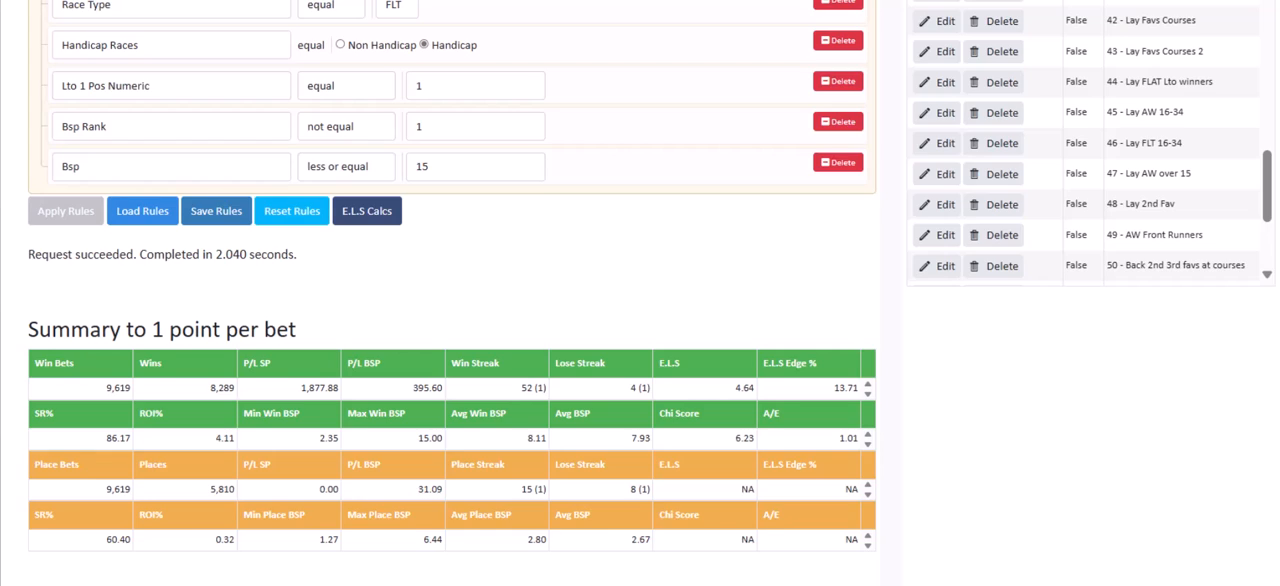
{"action": "scroll", "coordinate": [450, 300], "scroll_direction": "down", "scroll_amount": 5}
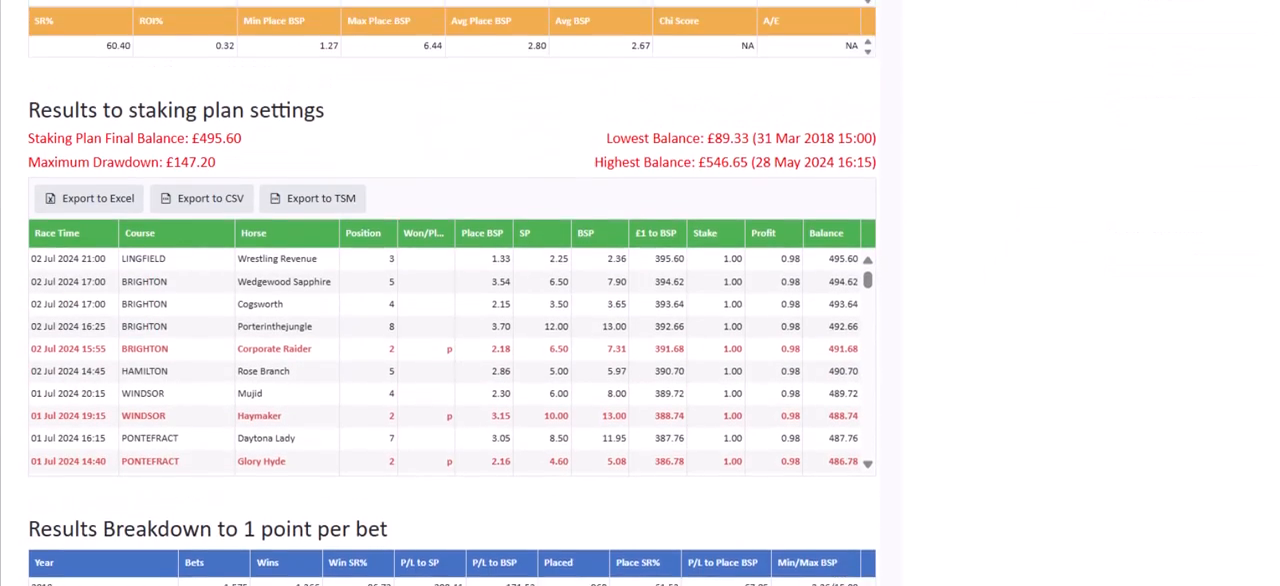
{"action": "scroll", "coordinate": [713, 338], "scroll_direction": "up", "scroll_amount": 6}
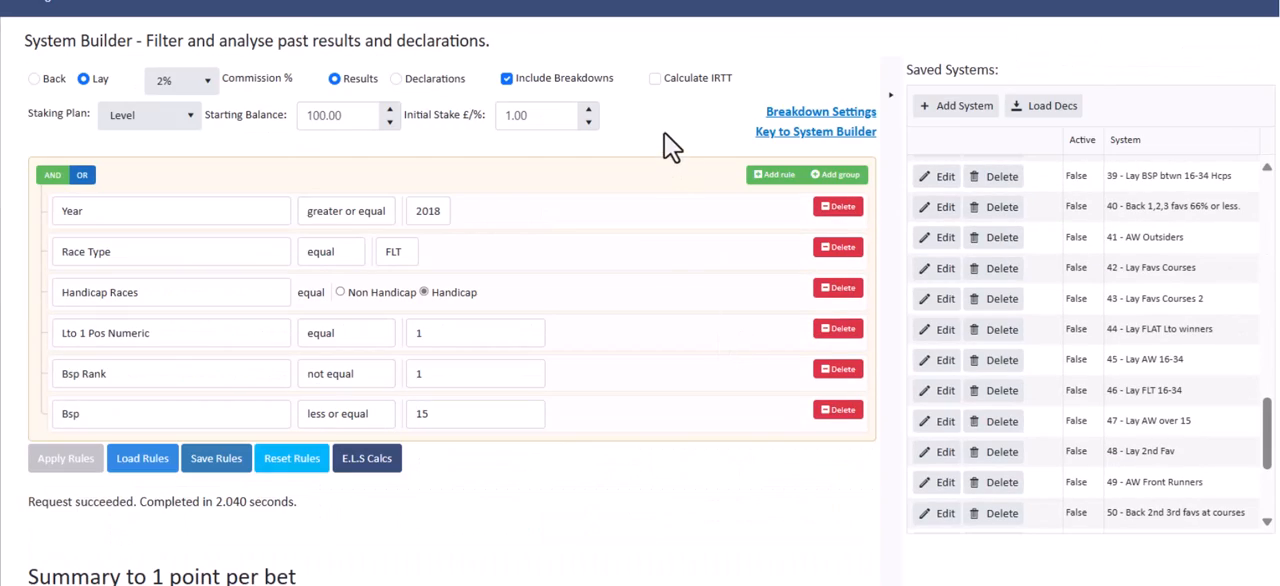